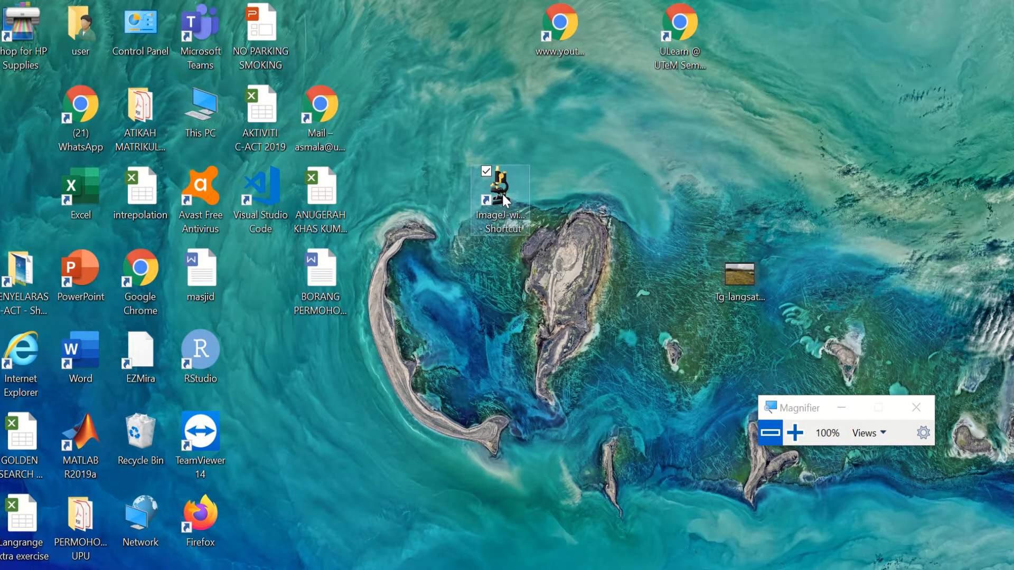
Step: Launch Fiji from the ImageJ-win64 desktop shortcut and place its main window at the top left
{"action": "left_click_drag", "start_coordinate": [502, 195], "coordinate": [501, 145]}
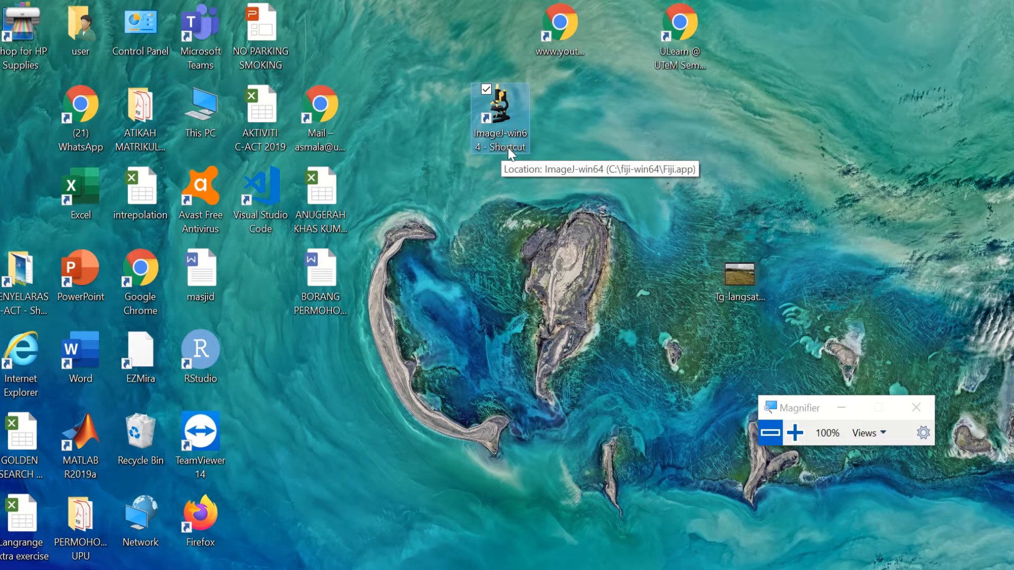
{"action": "double_click", "coordinate": [490, 110]}
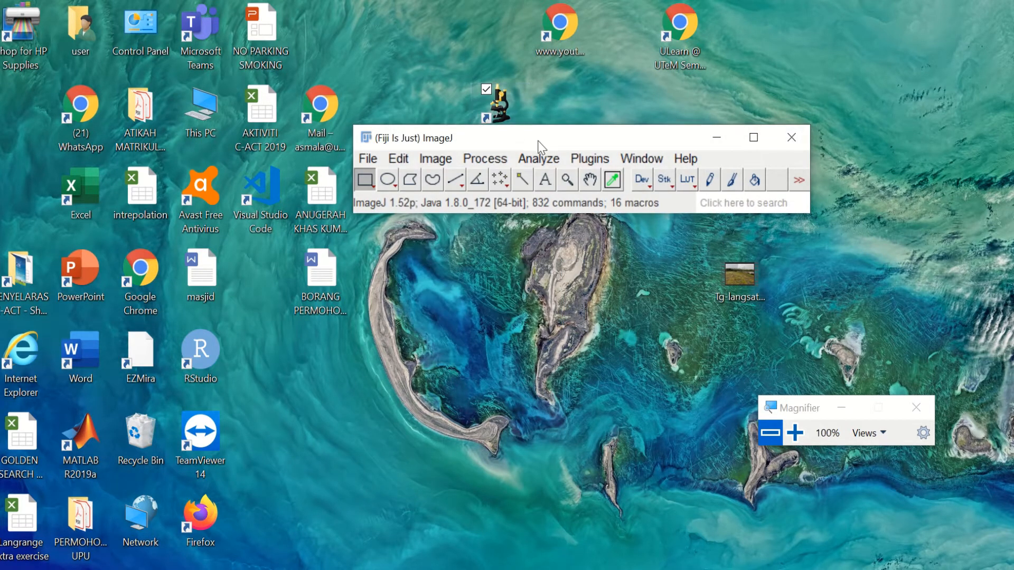
{"action": "left_click_drag", "start_coordinate": [538, 142], "coordinate": [436, 68]}
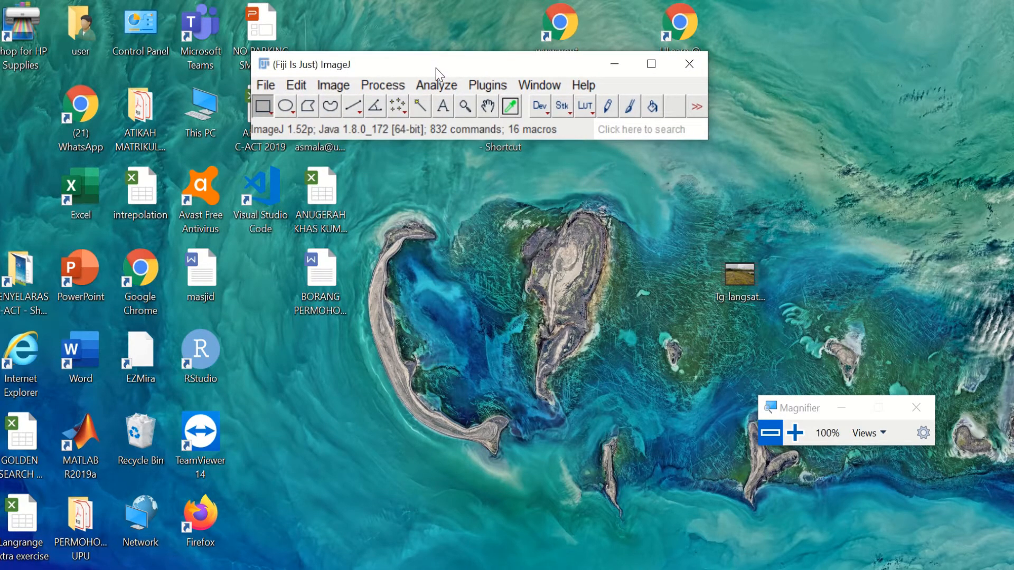
Step: Open the Blobs (25K) sample image, blobs.gif, from the sample images
{"action": "left_click", "coordinate": [273, 86]}
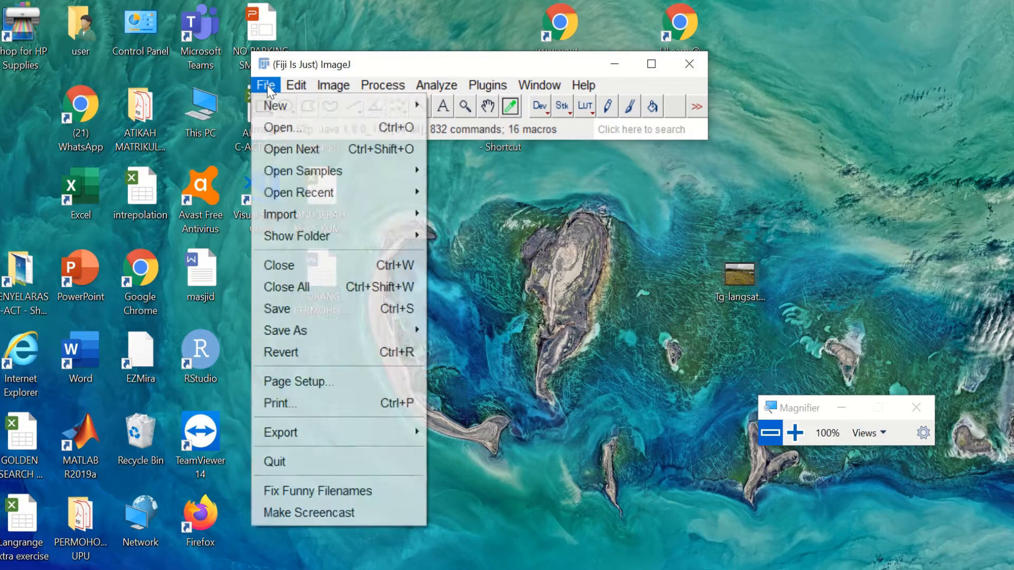
{"action": "mouse_move", "coordinate": [342, 169]}
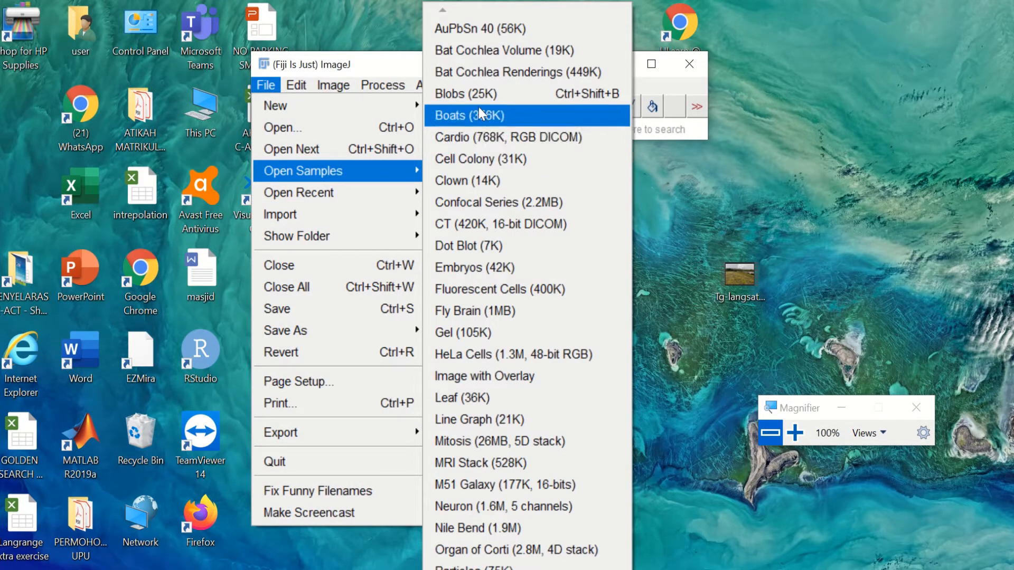
{"action": "left_click", "coordinate": [521, 97]}
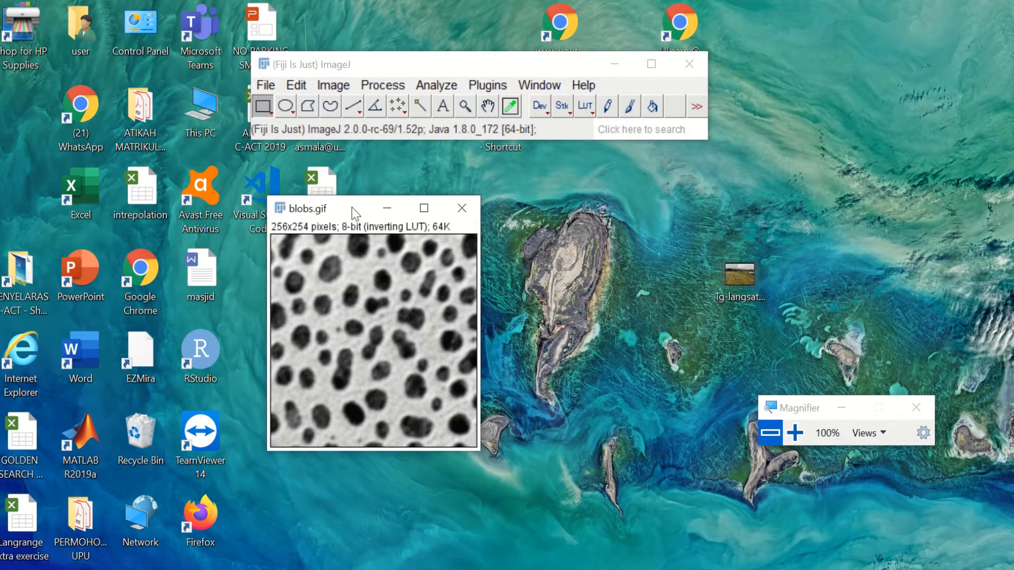
Step: Apply Make Binary to blobs.gif, giving white blobs on a black background
{"action": "left_click", "coordinate": [384, 87]}
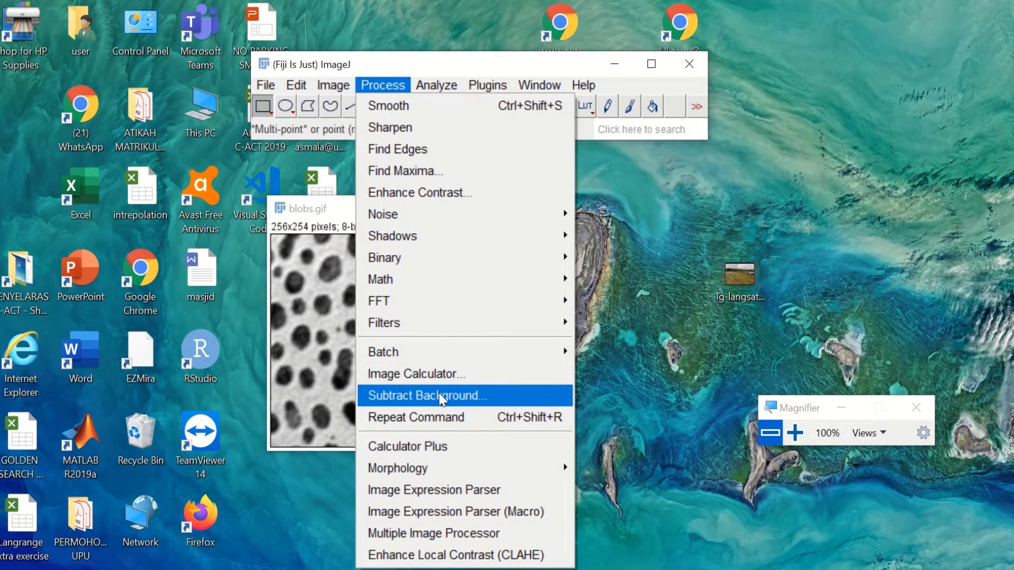
{"action": "mouse_move", "coordinate": [457, 270]}
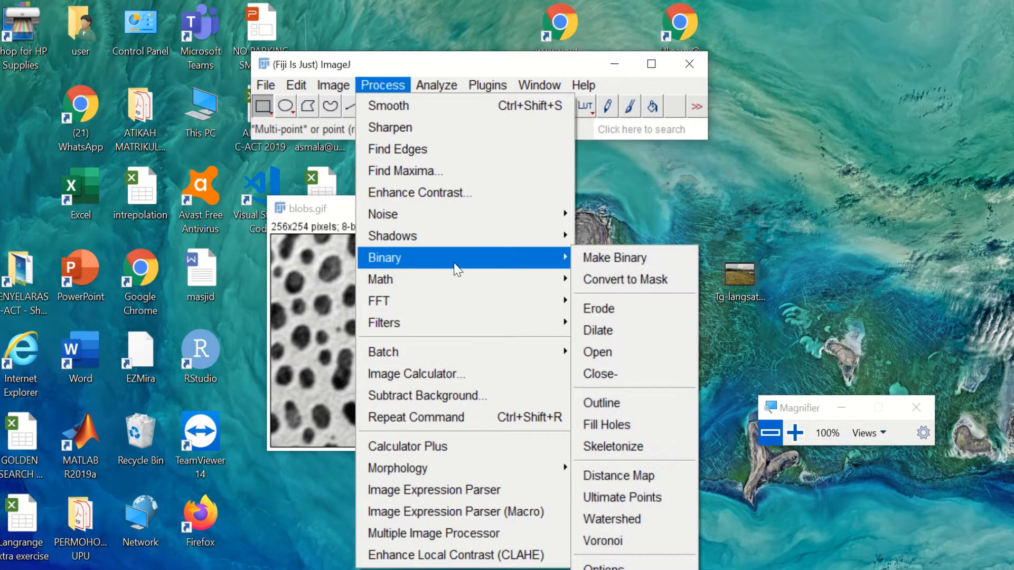
{"action": "left_click", "coordinate": [600, 258]}
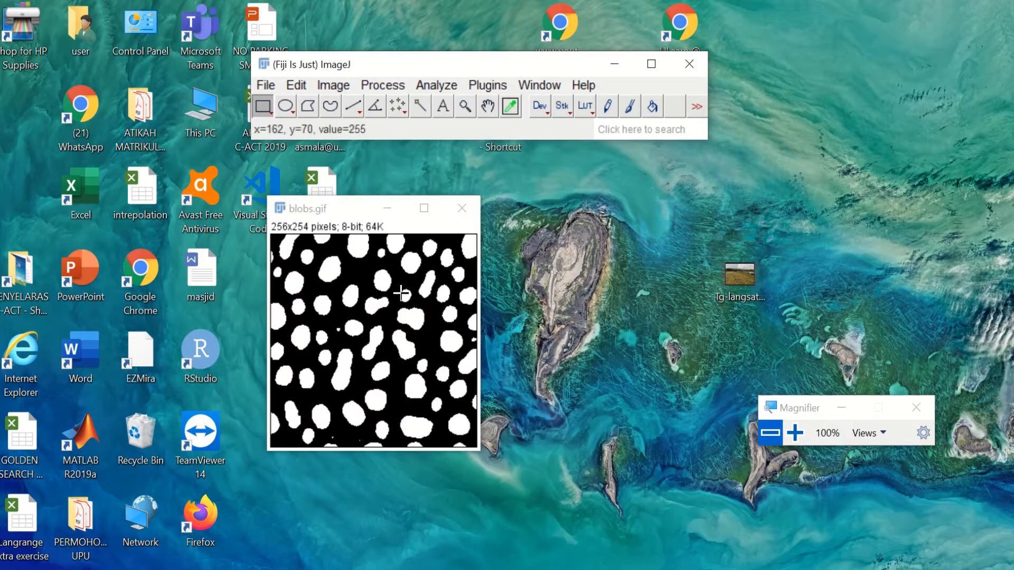
Step: Create a my_processing folder in Fiji.app and save the binary image there as Original.gif
{"action": "left_click", "coordinate": [266, 86]}
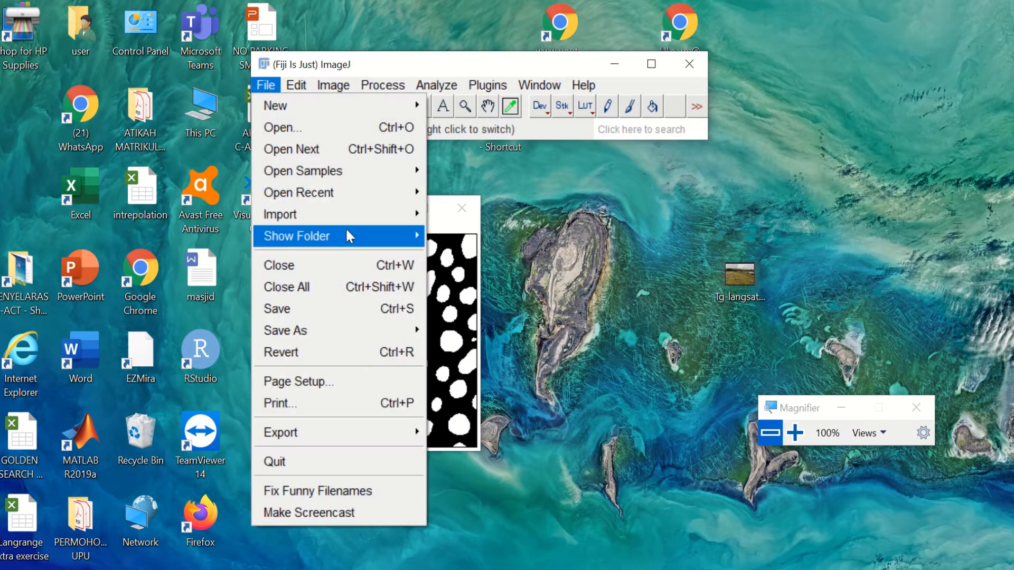
{"action": "mouse_move", "coordinate": [335, 332]}
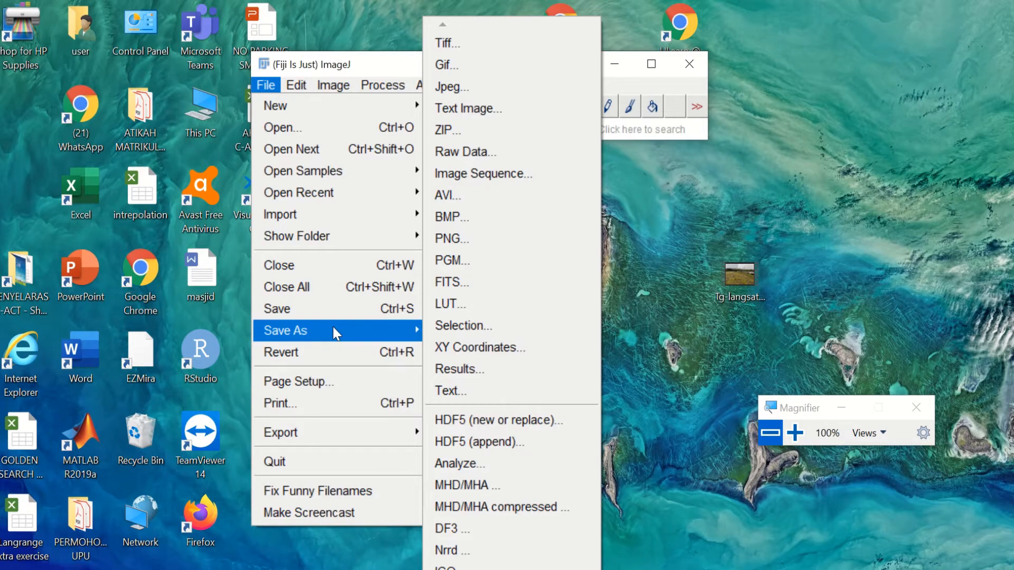
{"action": "left_click", "coordinate": [468, 66]}
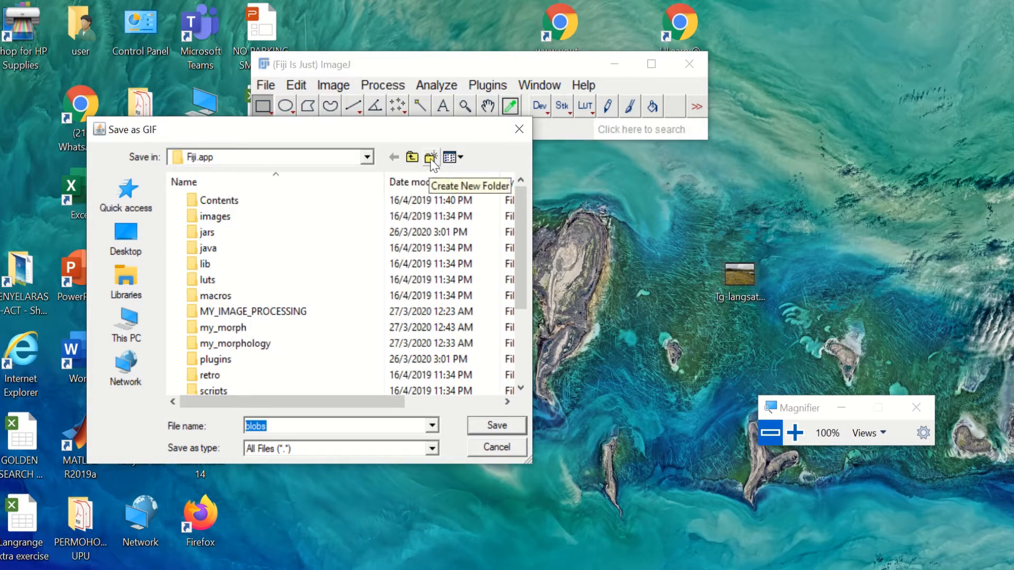
{"action": "left_click", "coordinate": [430, 157]}
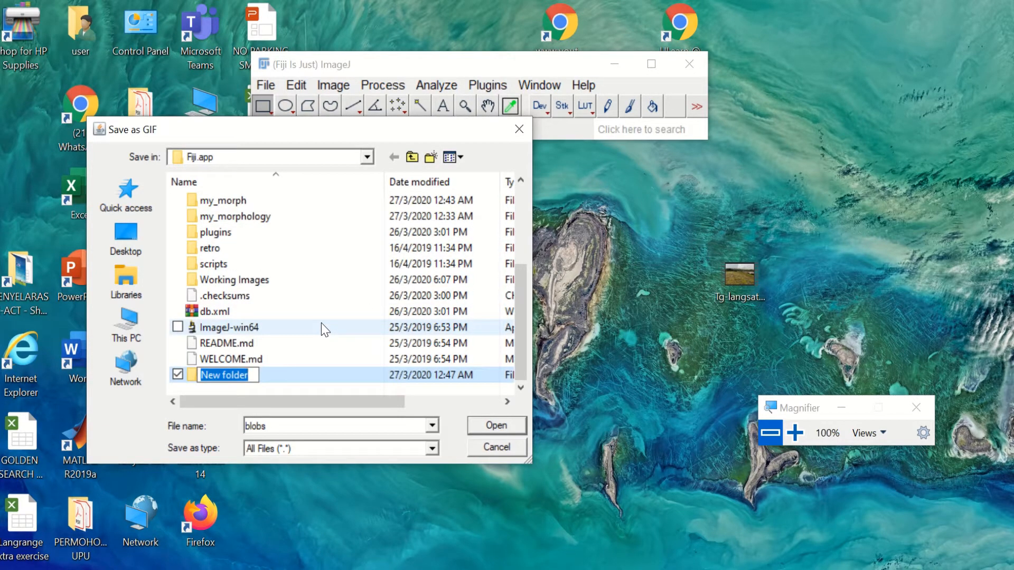
{"action": "type", "text": "my"}
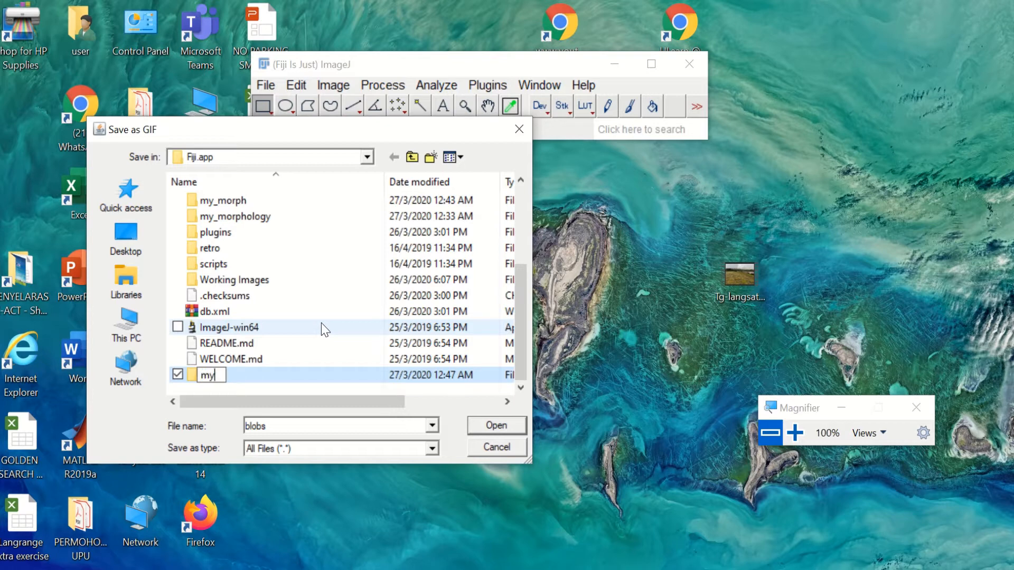
{"action": "type", "text": "_processing"}
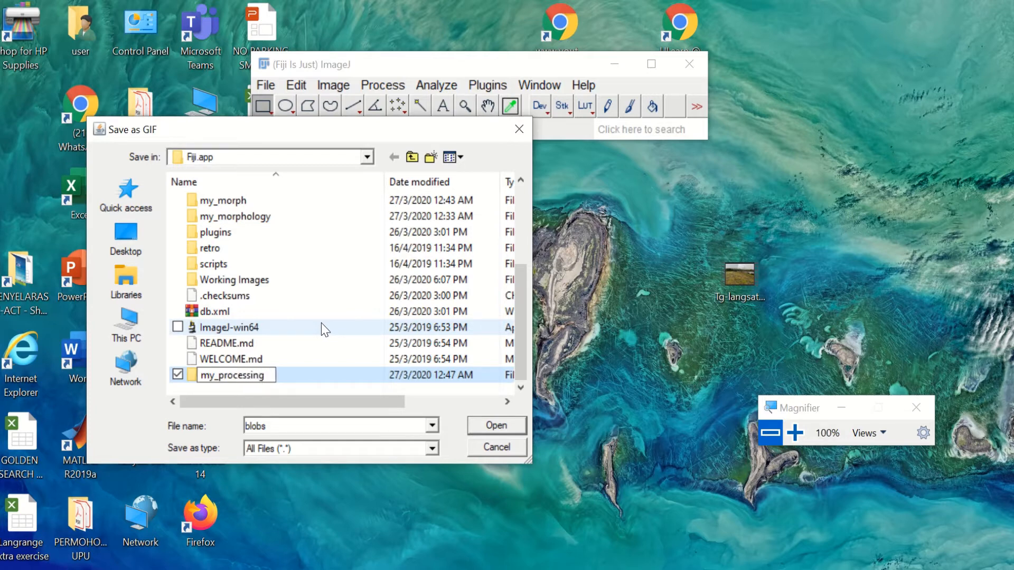
{"action": "key", "text": "Return"}
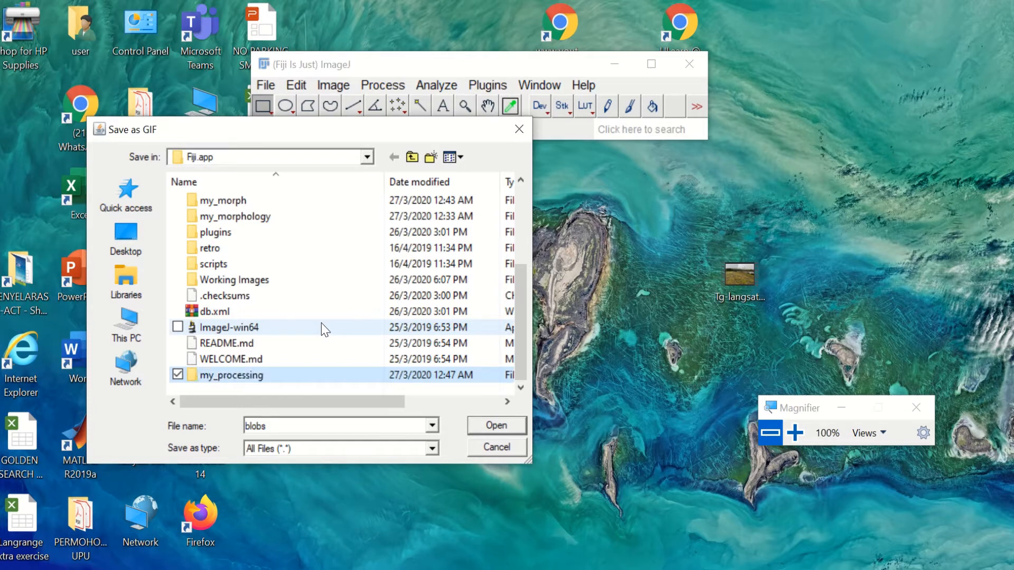
{"action": "double_click", "coordinate": [262, 376]}
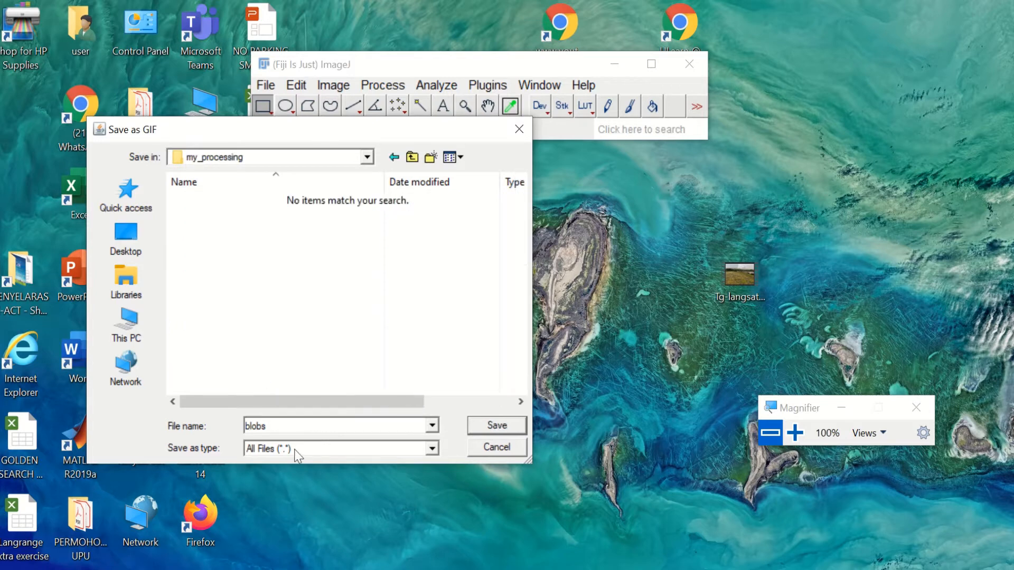
{"action": "double_click", "coordinate": [277, 427]}
{"action": "type", "text": "Original"}
{"action": "key", "text": "Return"}
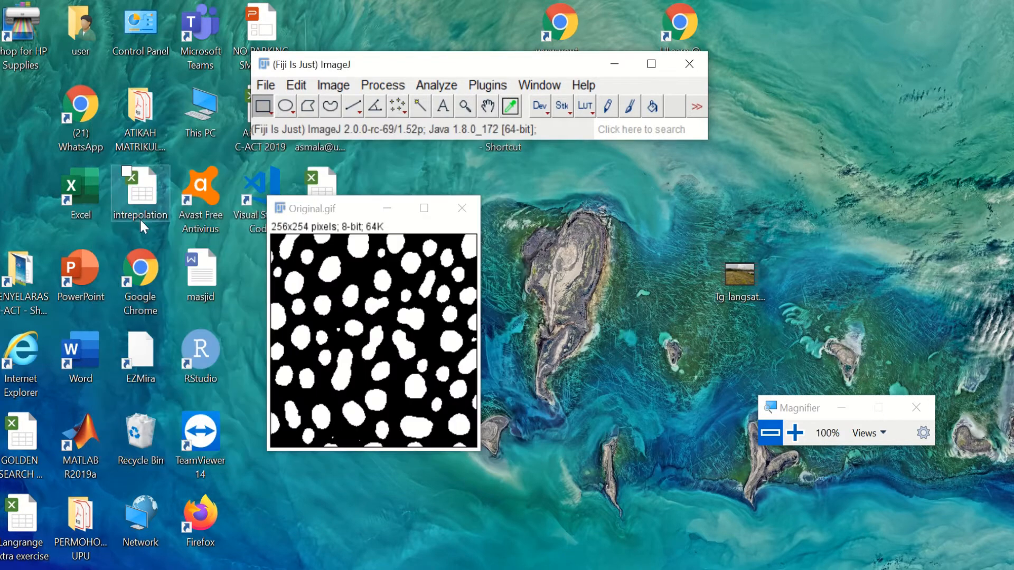
{"action": "left_click", "coordinate": [265, 86]}
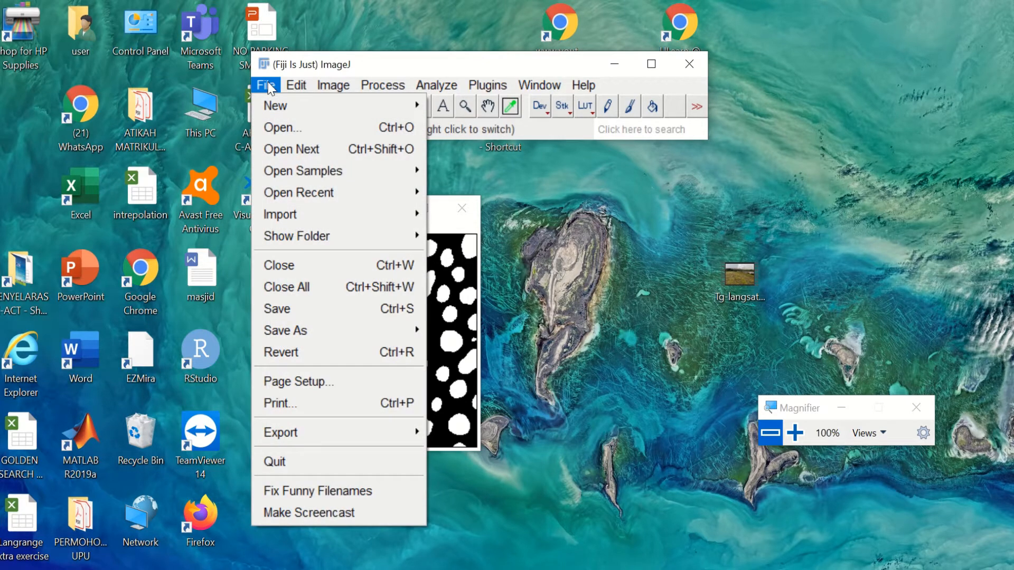
{"action": "left_click", "coordinate": [293, 126]}
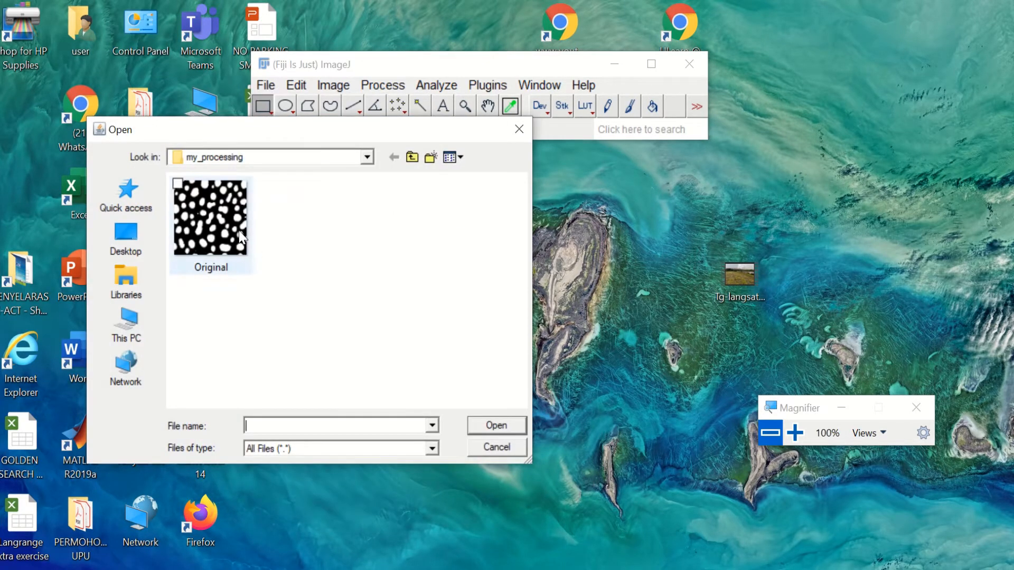
{"action": "left_click", "coordinate": [520, 132]}
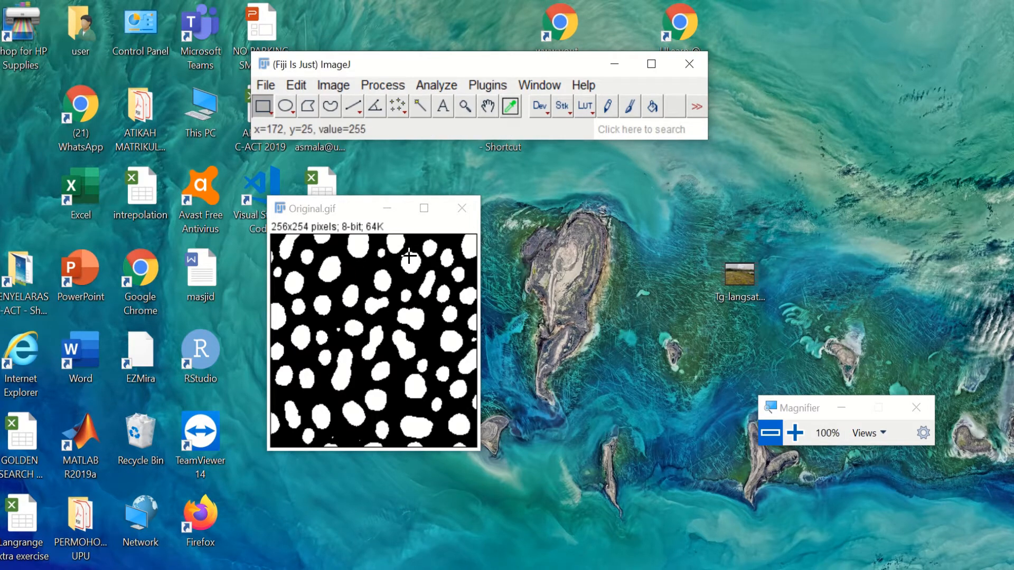
Step: Run Gray Morphology erode on Original.gif with a circle structuring element of radius 2
{"action": "left_click", "coordinate": [382, 85]}
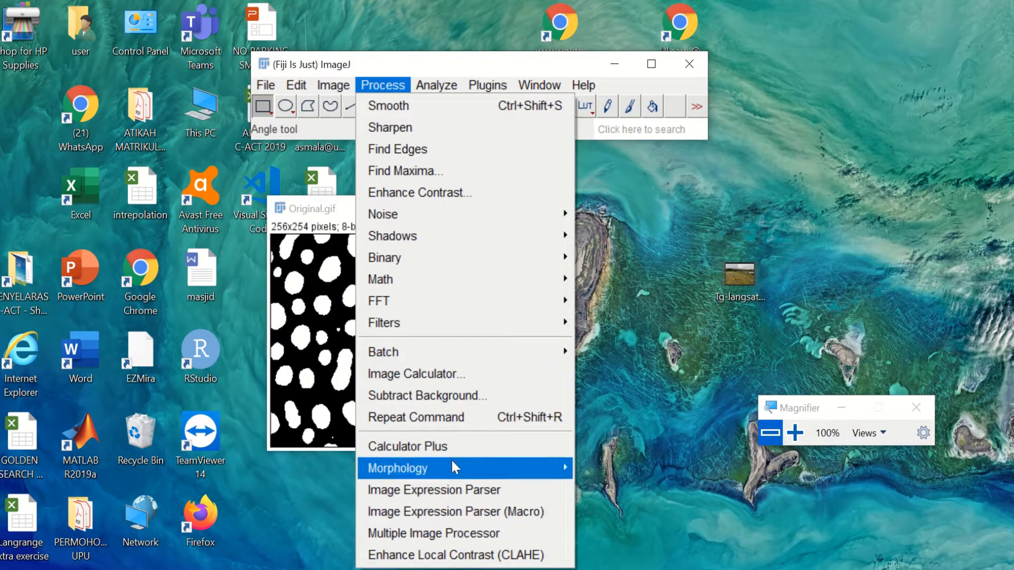
{"action": "mouse_move", "coordinate": [453, 467]}
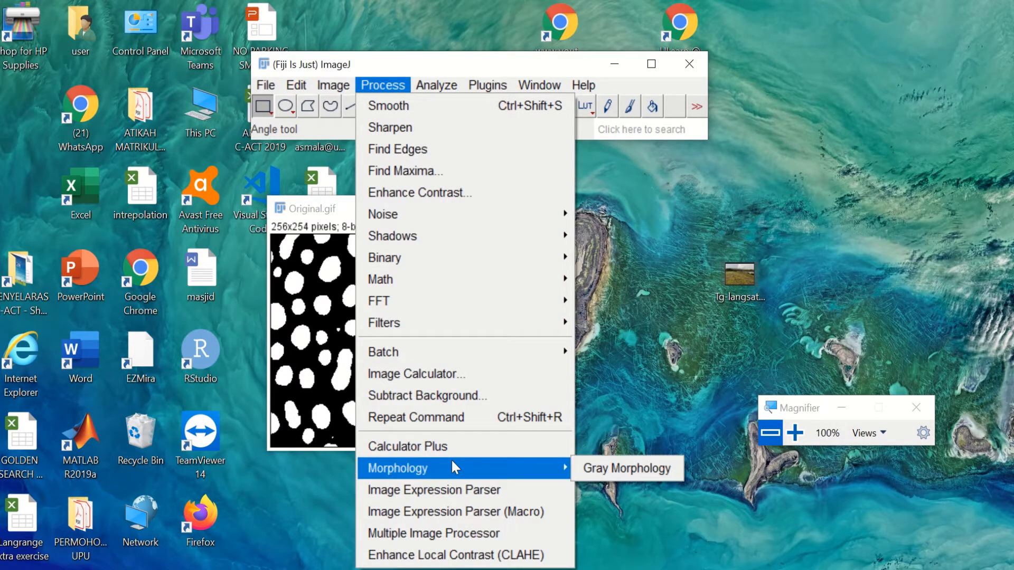
{"action": "left_click", "coordinate": [611, 467]}
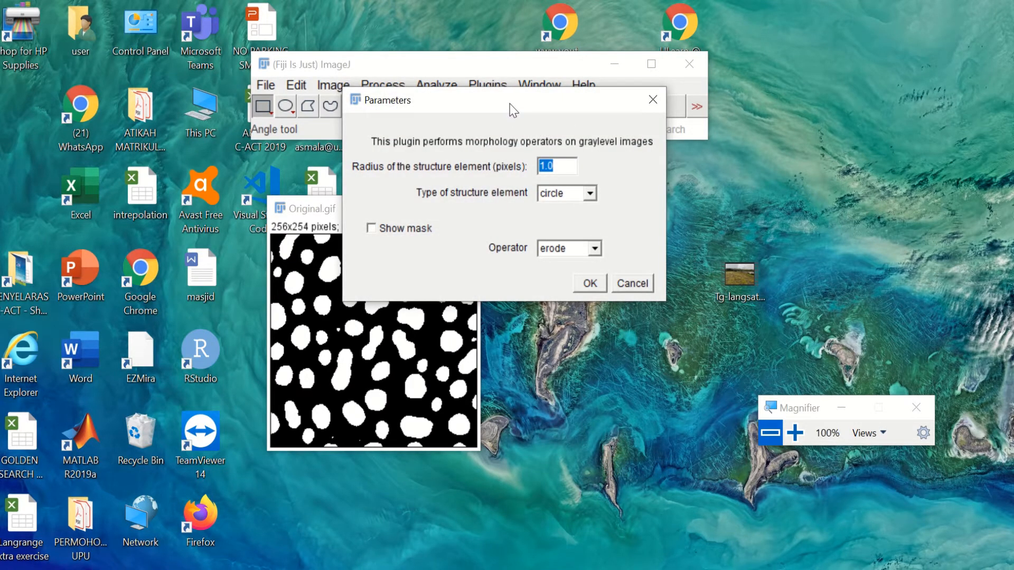
{"action": "left_click_drag", "start_coordinate": [514, 111], "coordinate": [674, 118]}
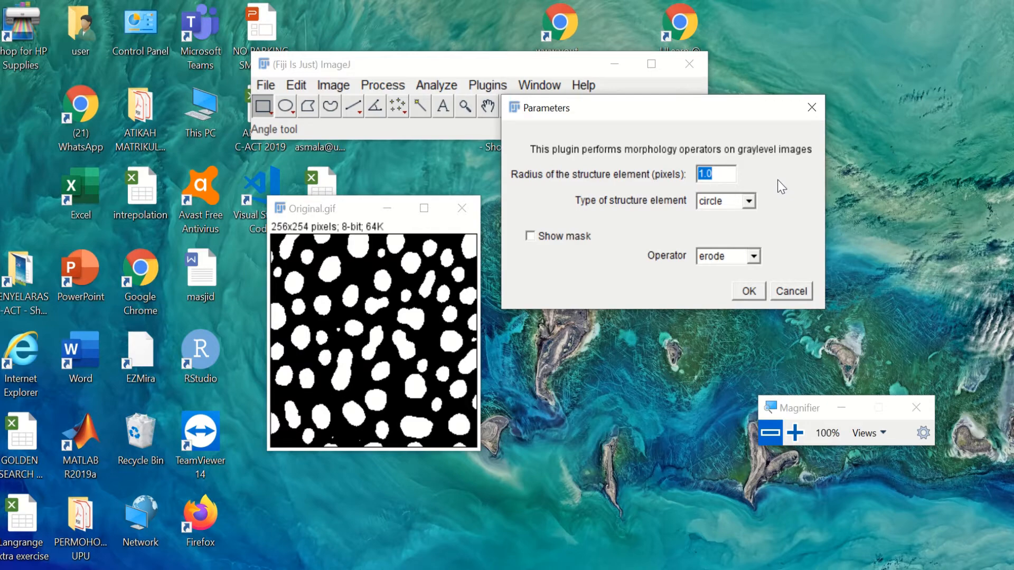
{"action": "left_click", "coordinate": [722, 174]}
{"action": "key", "text": "BackSpace"}
{"action": "key", "text": "BackSpace"}
{"action": "key", "text": "BackSpace"}
{"action": "type", "text": "2"}
{"action": "left_click", "coordinate": [749, 202]}
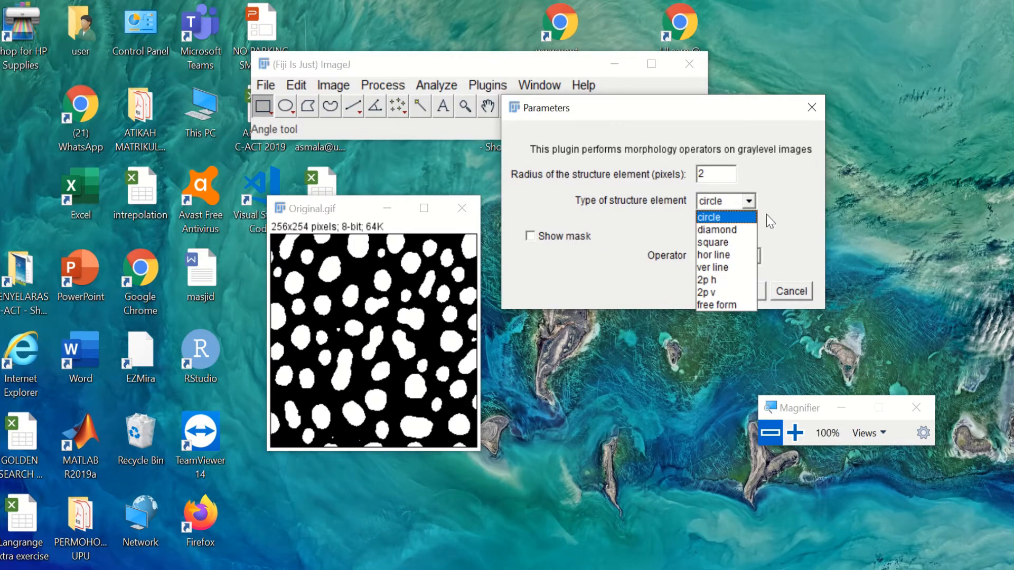
{"action": "left_click", "coordinate": [738, 218]}
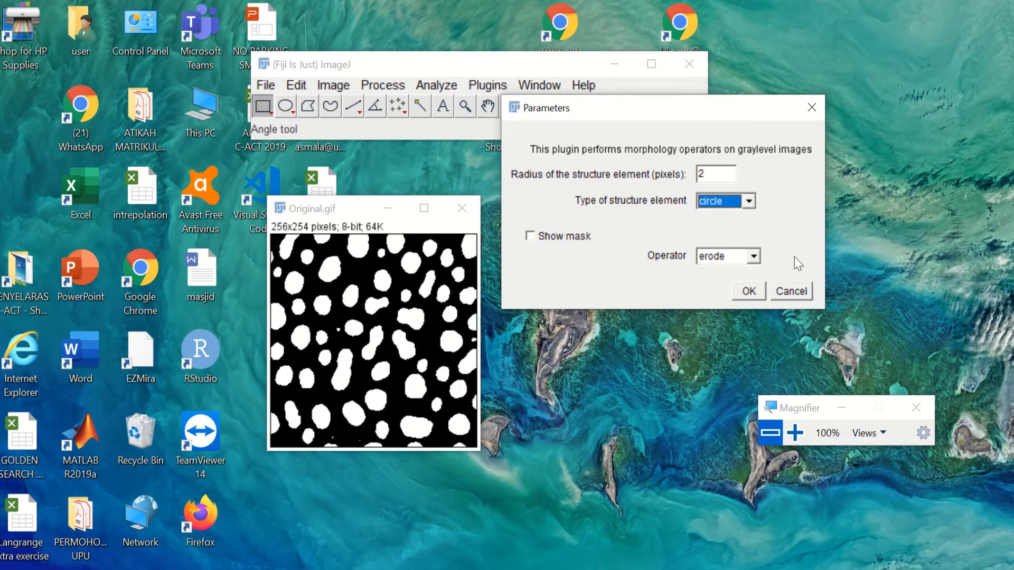
{"action": "left_click", "coordinate": [749, 291]}
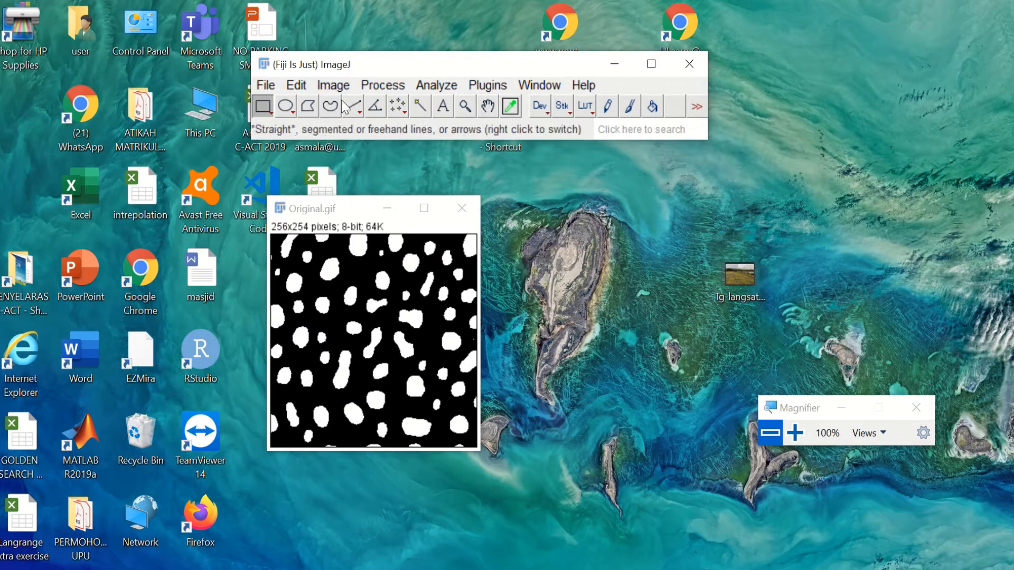
Step: Save the eroded image as the GIF 'Erode circle 1' in my_processing
{"action": "left_click", "coordinate": [266, 85]}
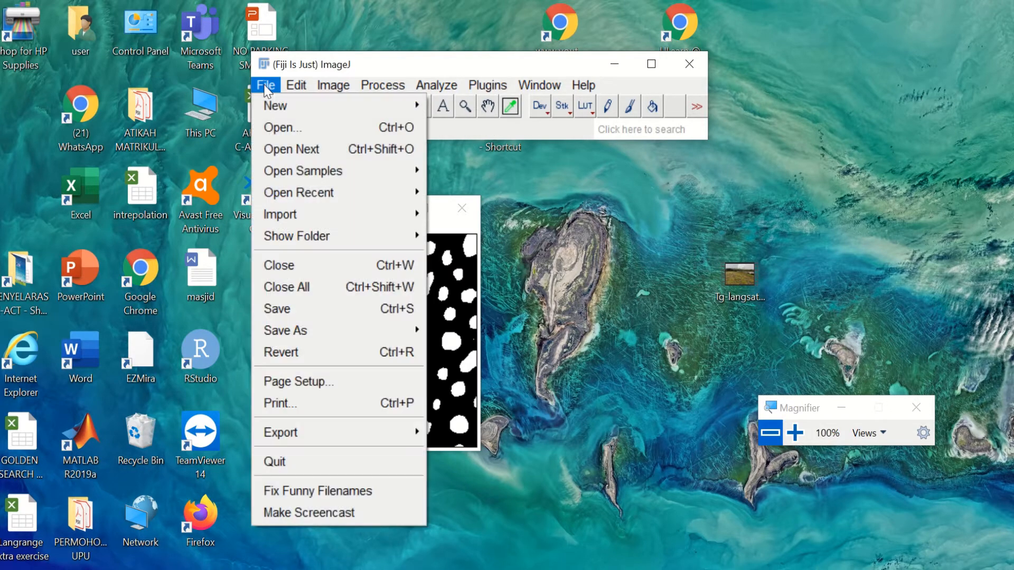
{"action": "mouse_move", "coordinate": [320, 324]}
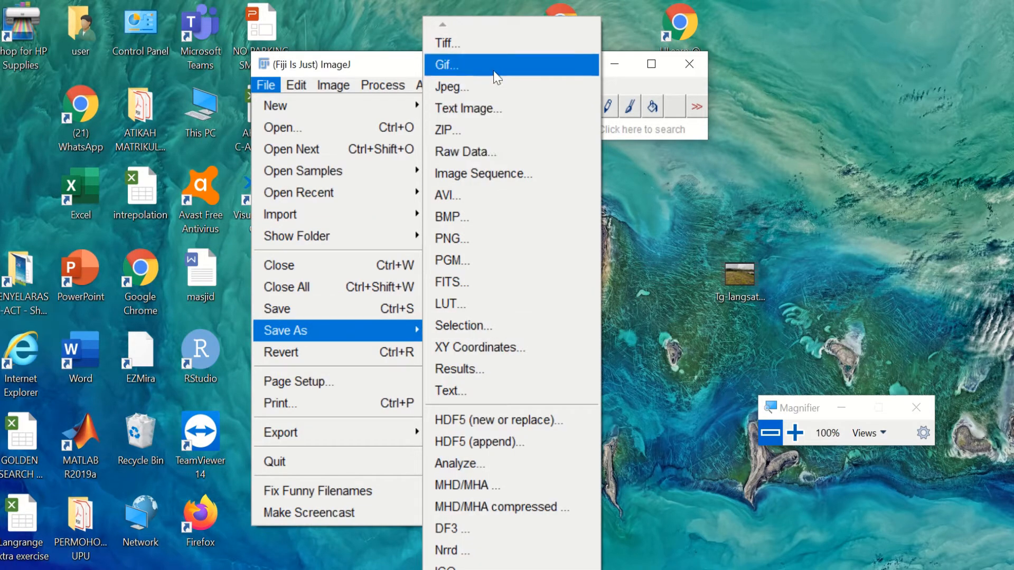
{"action": "left_click", "coordinate": [497, 74]}
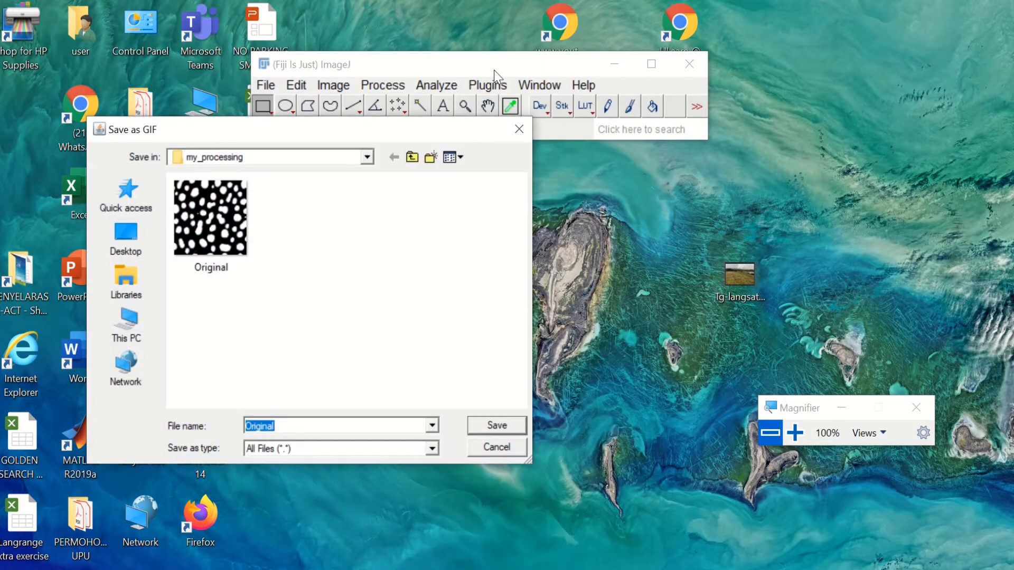
{"action": "type", "text": "Erode circle 1"}
{"action": "key", "text": "Return"}
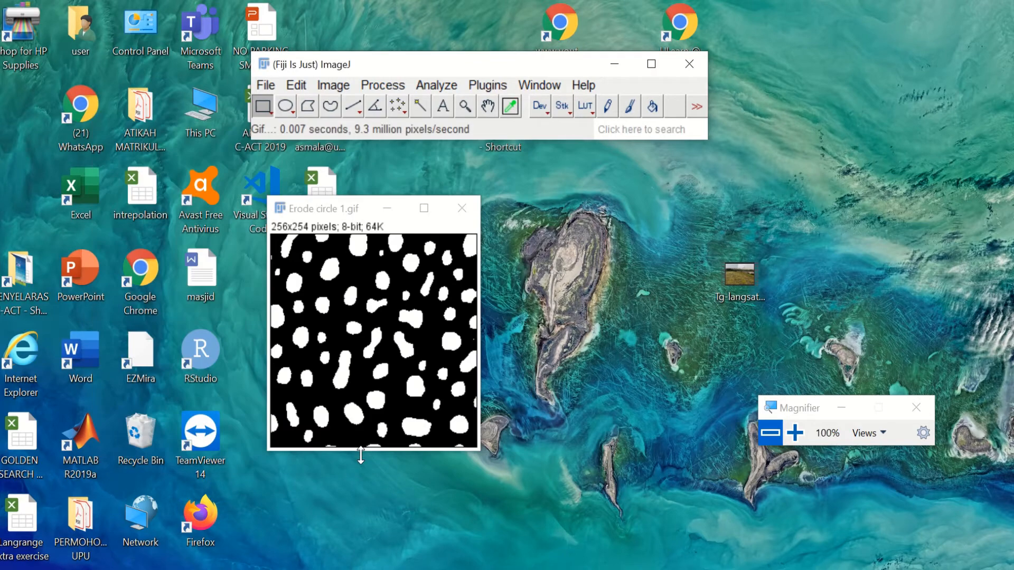
Step: Cancel the Open dialog and close the Erode circle 1.gif image window
{"action": "left_click", "coordinate": [266, 86]}
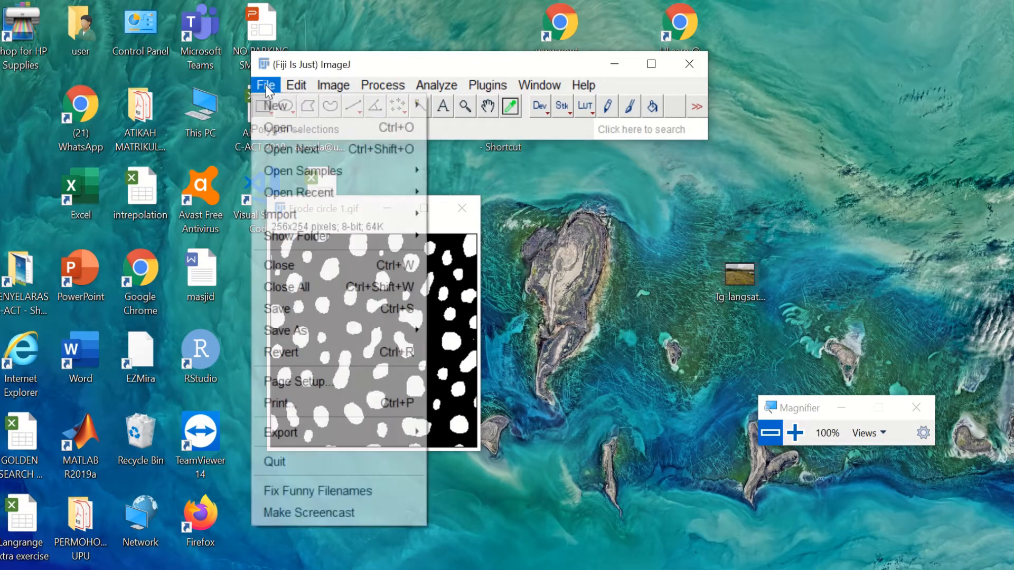
{"action": "left_click", "coordinate": [283, 126]}
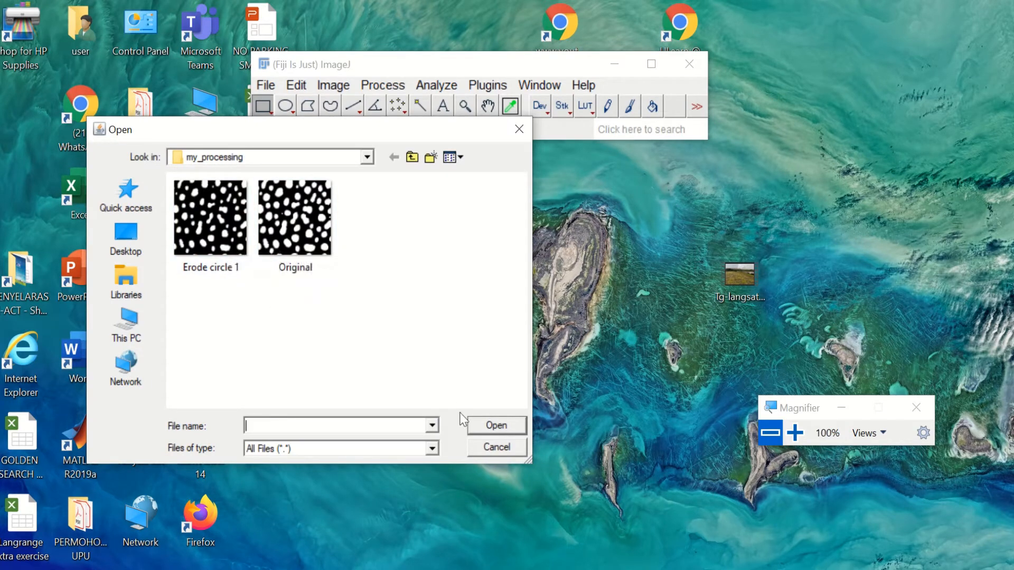
{"action": "left_click", "coordinate": [518, 129]}
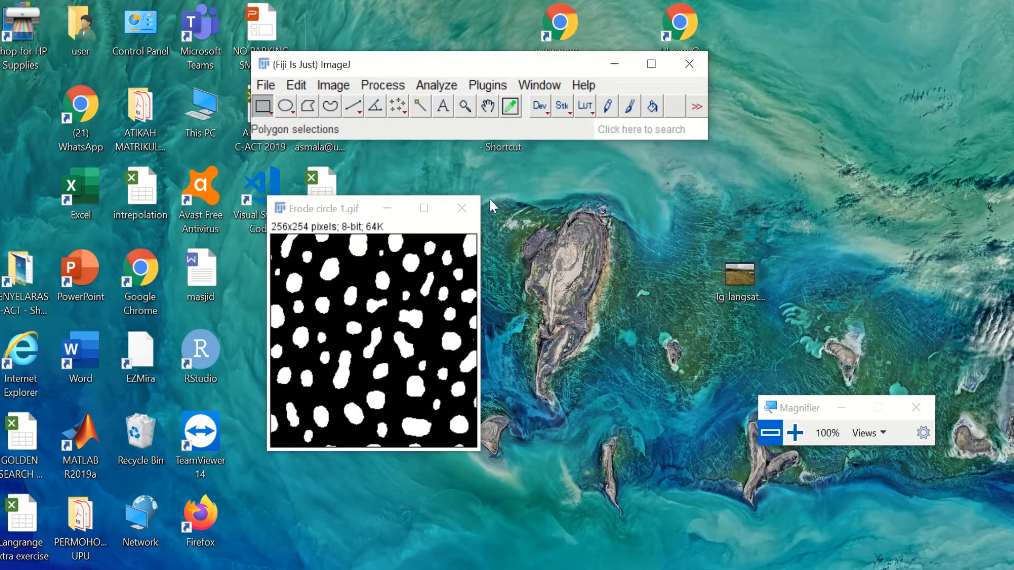
{"action": "left_click", "coordinate": [462, 209]}
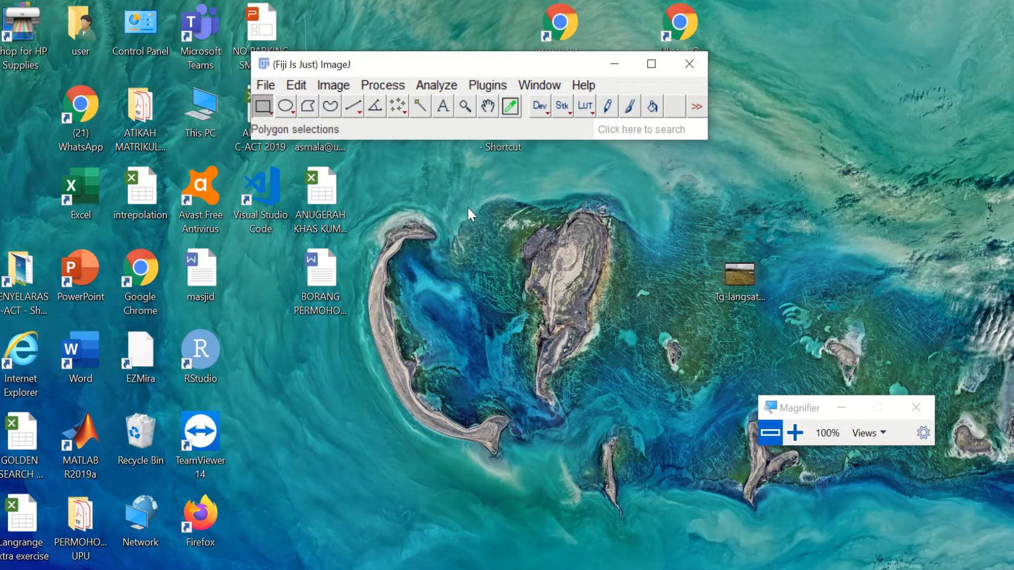
Step: Reopen Original.gif from the my_processing folder
{"action": "left_click", "coordinate": [266, 85]}
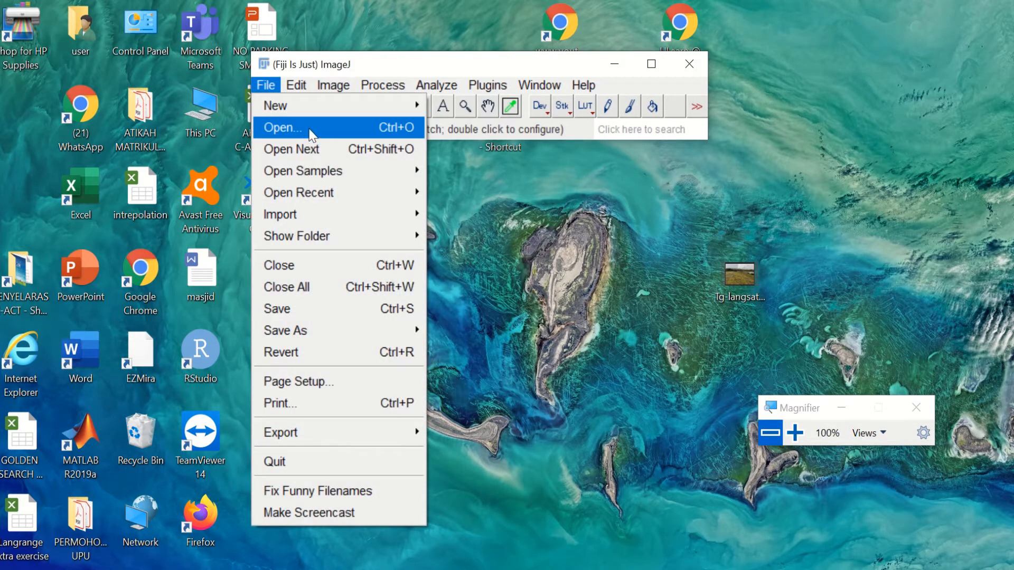
{"action": "left_click", "coordinate": [310, 129]}
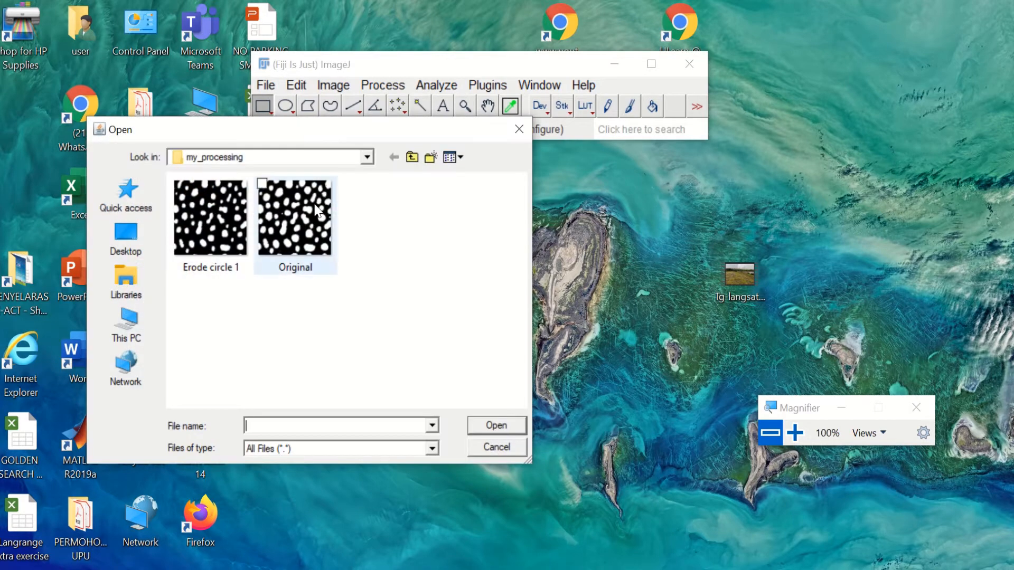
{"action": "double_click", "coordinate": [316, 210]}
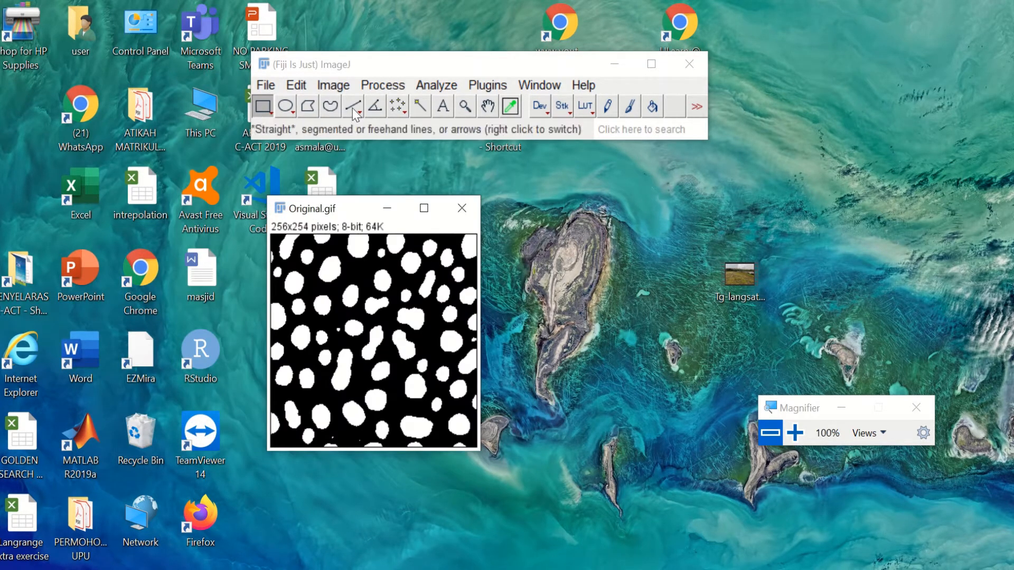
Step: Erode it with Gray Morphology using a circle structuring element of radius 5
{"action": "left_click", "coordinate": [388, 87]}
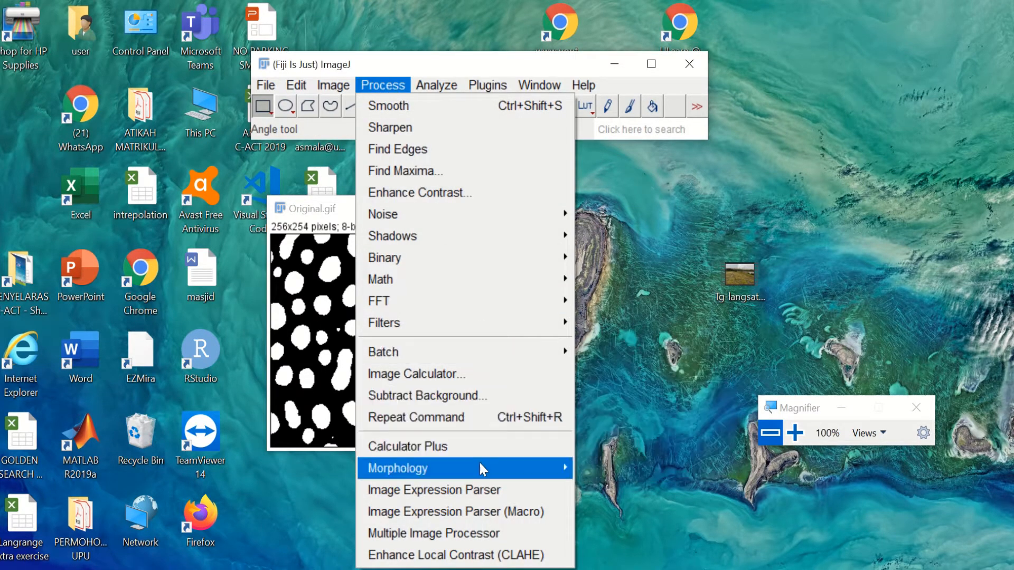
{"action": "mouse_move", "coordinate": [479, 467]}
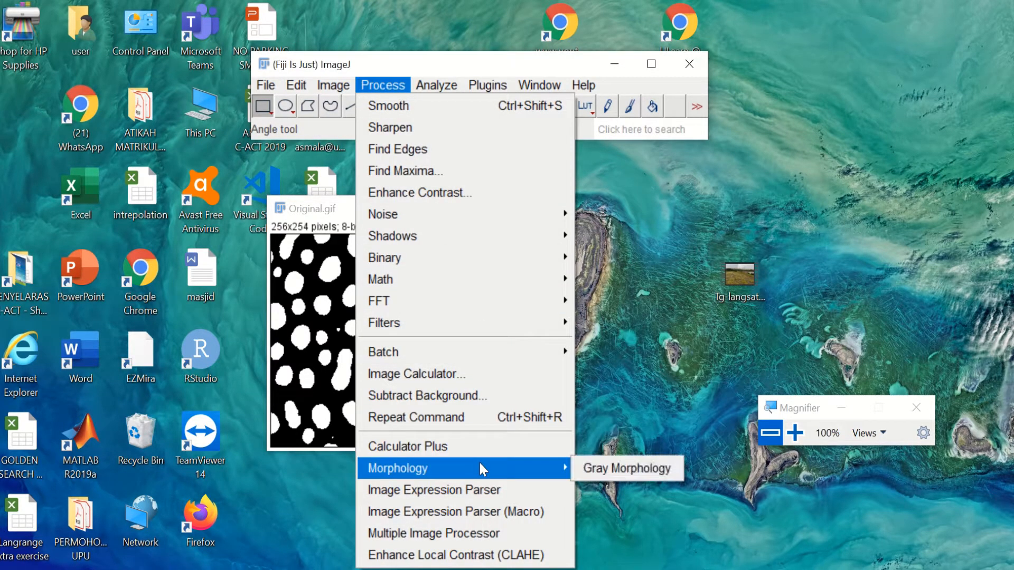
{"action": "left_click", "coordinate": [598, 467]}
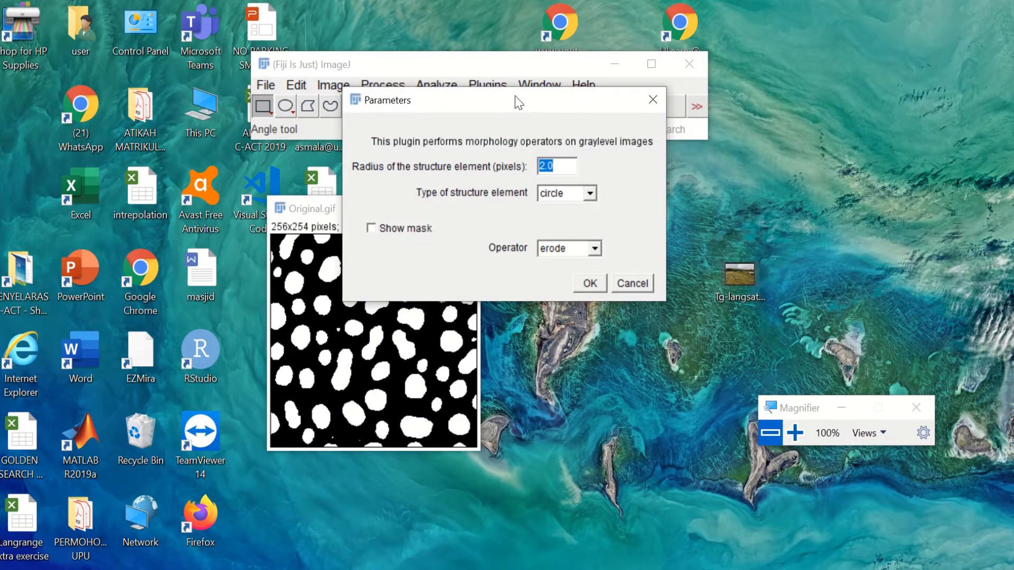
{"action": "left_click_drag", "start_coordinate": [515, 96], "coordinate": [681, 97]}
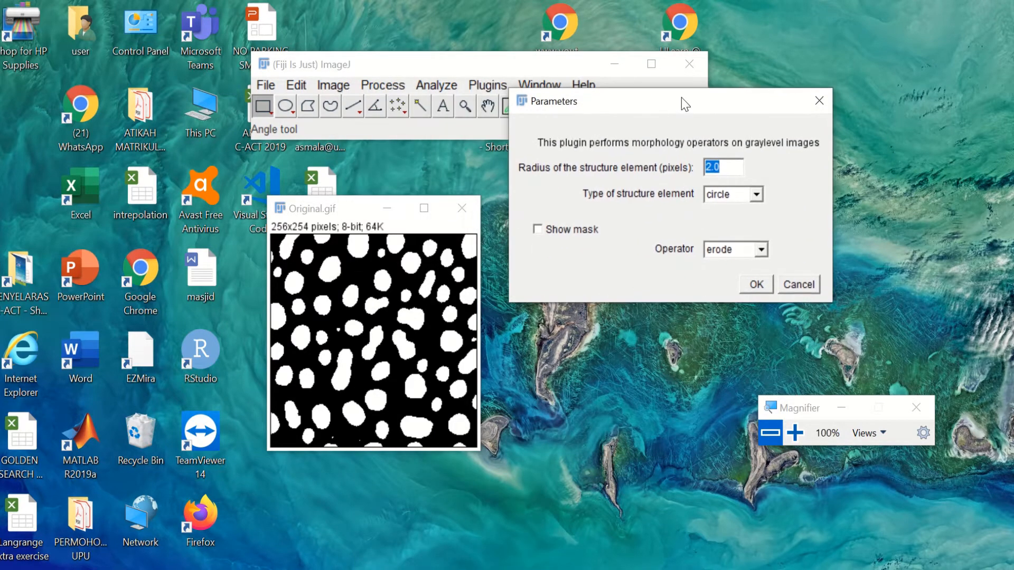
{"action": "left_click", "coordinate": [713, 168]}
{"action": "key", "text": "Right"}
{"action": "key", "text": "BackSpace"}
{"action": "key", "text": "BackSpace"}
{"action": "key", "text": "BackSpace"}
{"action": "type", "text": "5"}
{"action": "left_click", "coordinate": [756, 285]}
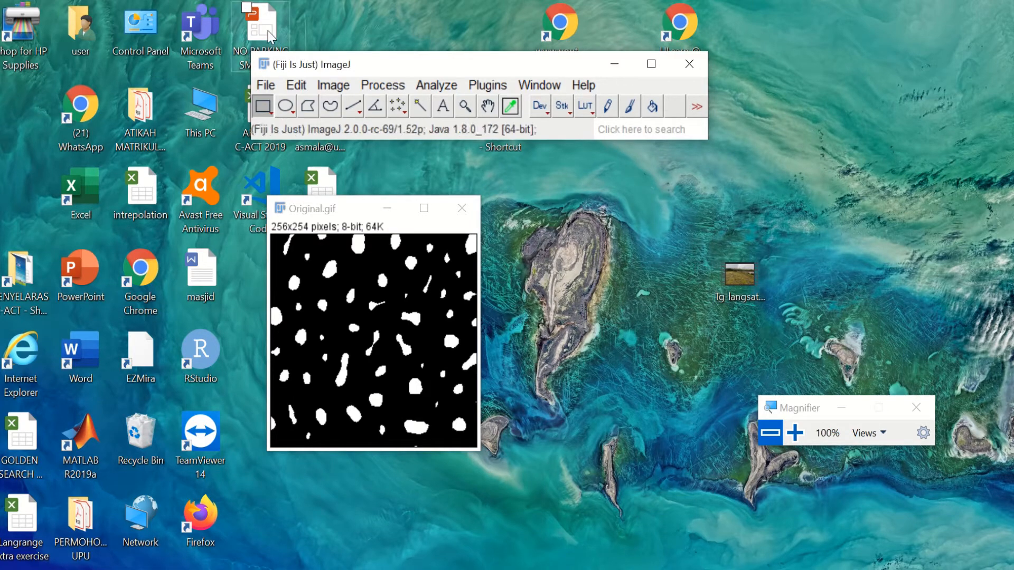
Step: Save the radius-5 eroded image as the GIF 'Erode circle 5' in my_processing
{"action": "left_click", "coordinate": [266, 85]}
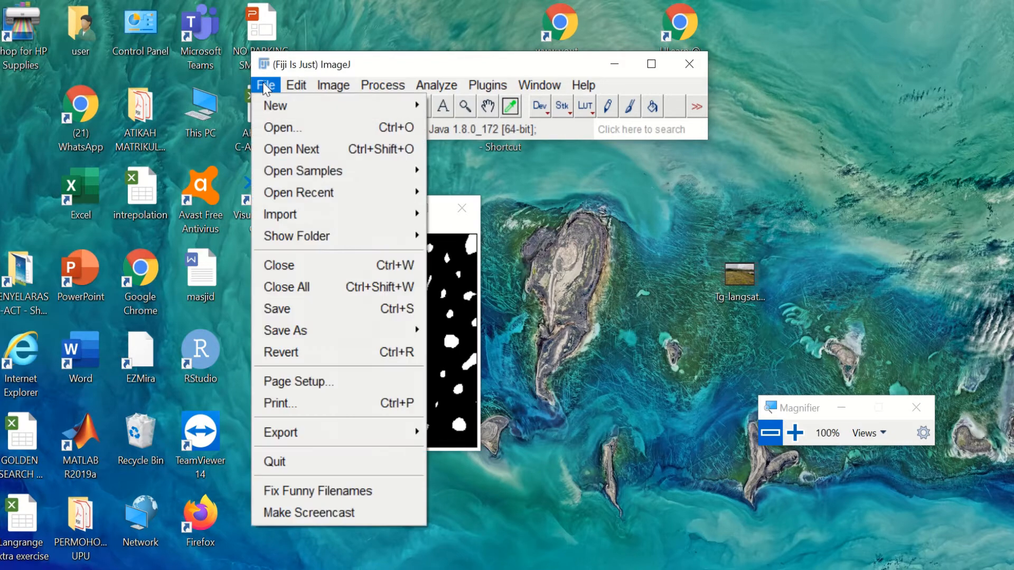
{"action": "mouse_move", "coordinate": [329, 325]}
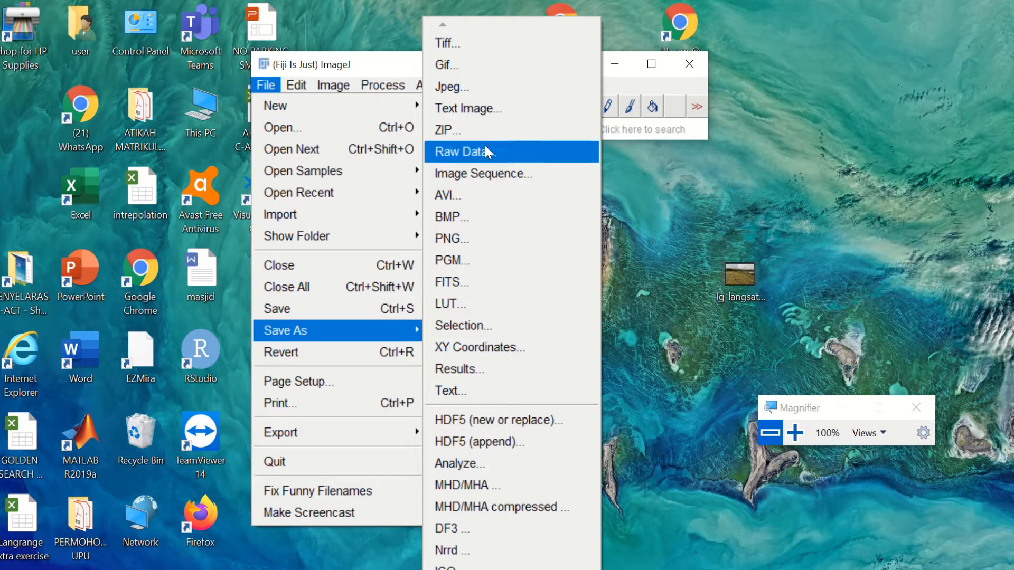
{"action": "left_click", "coordinate": [493, 66]}
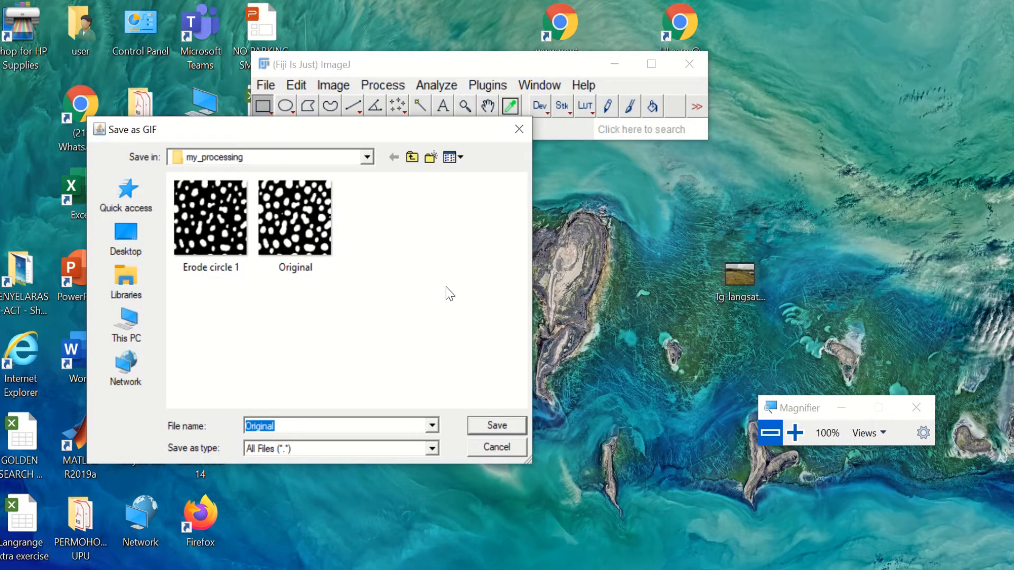
{"action": "type", "text": "E"}
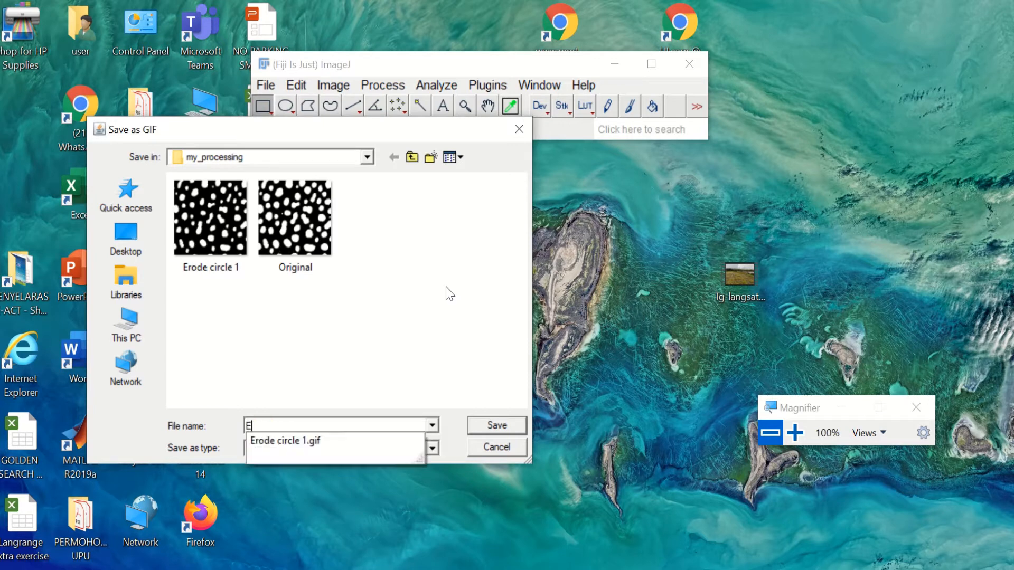
{"action": "type", "text": "rode circle 5"}
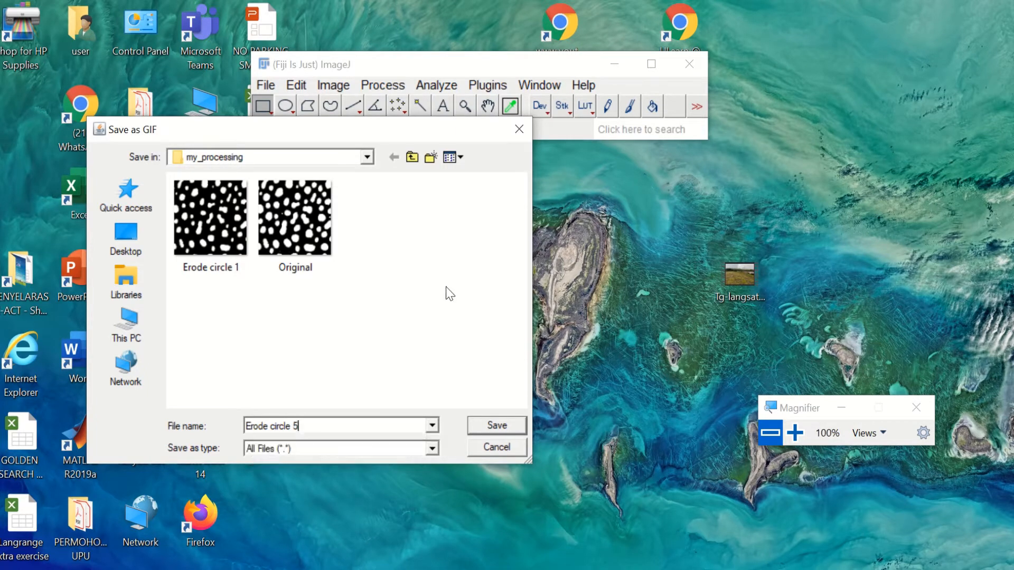
{"action": "key", "text": "Return"}
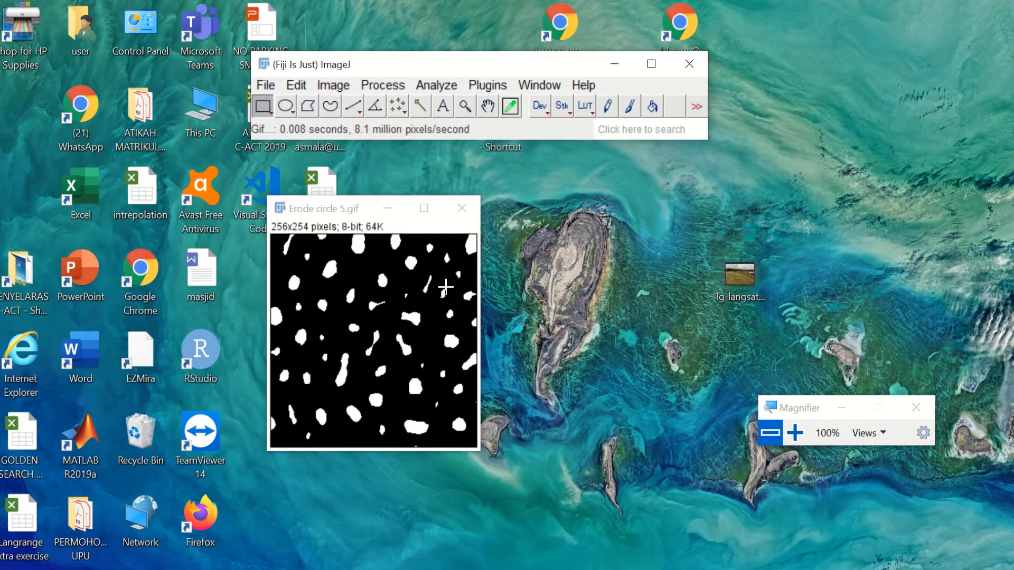
{"action": "left_click", "coordinate": [266, 85]}
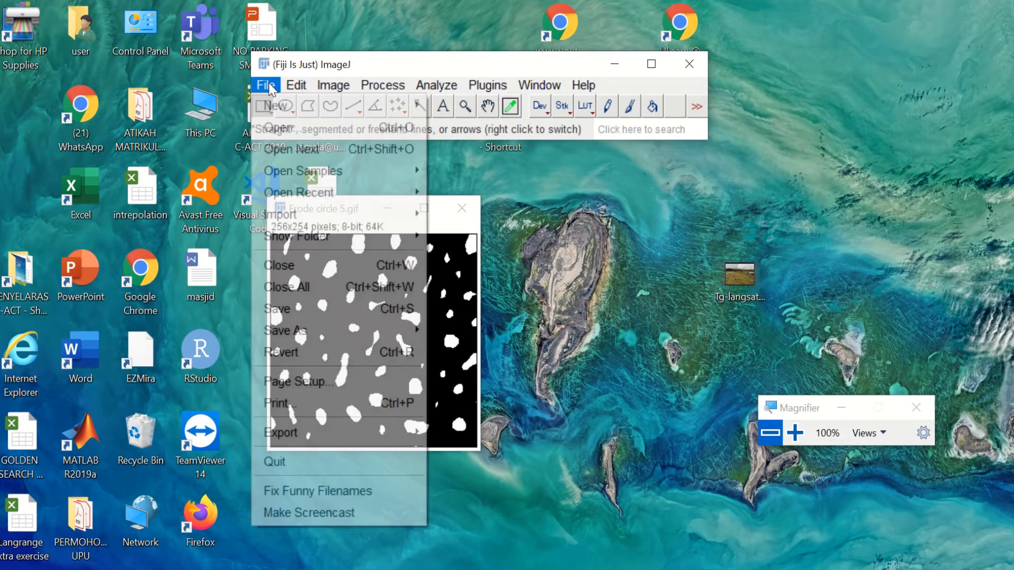
{"action": "left_click", "coordinate": [281, 130]}
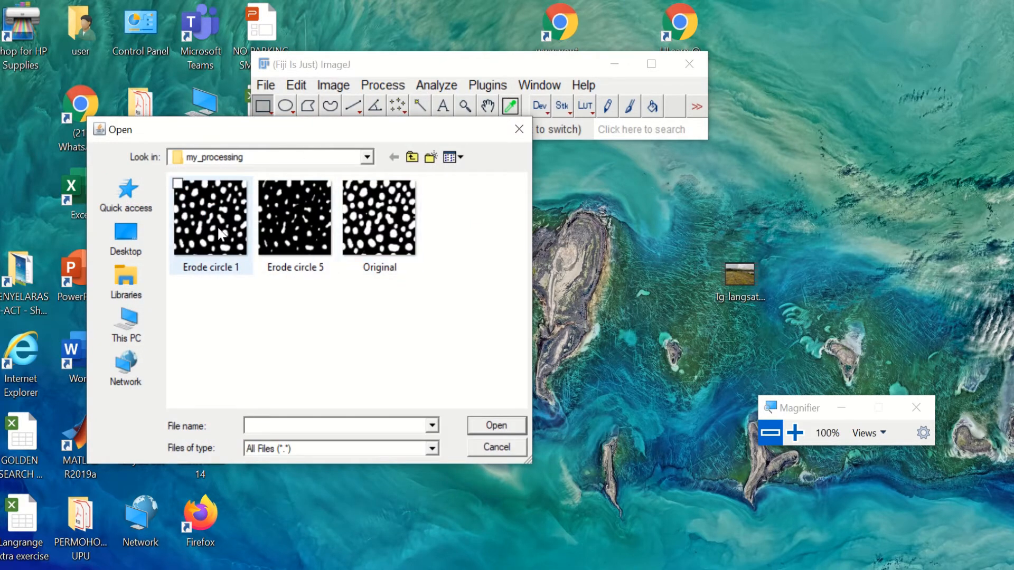
{"action": "mouse_move", "coordinate": [361, 241]}
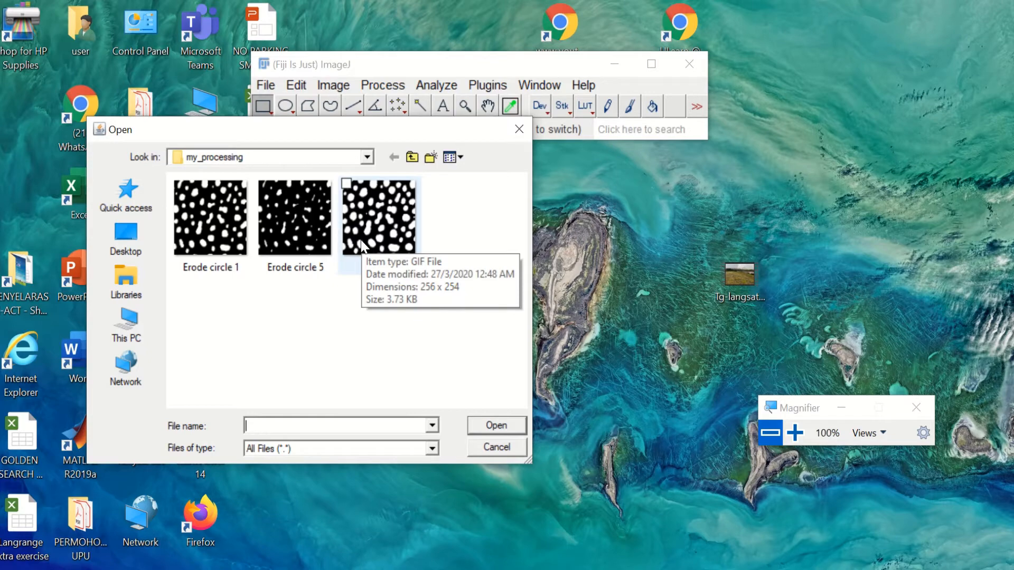
{"action": "left_click", "coordinate": [519, 130]}
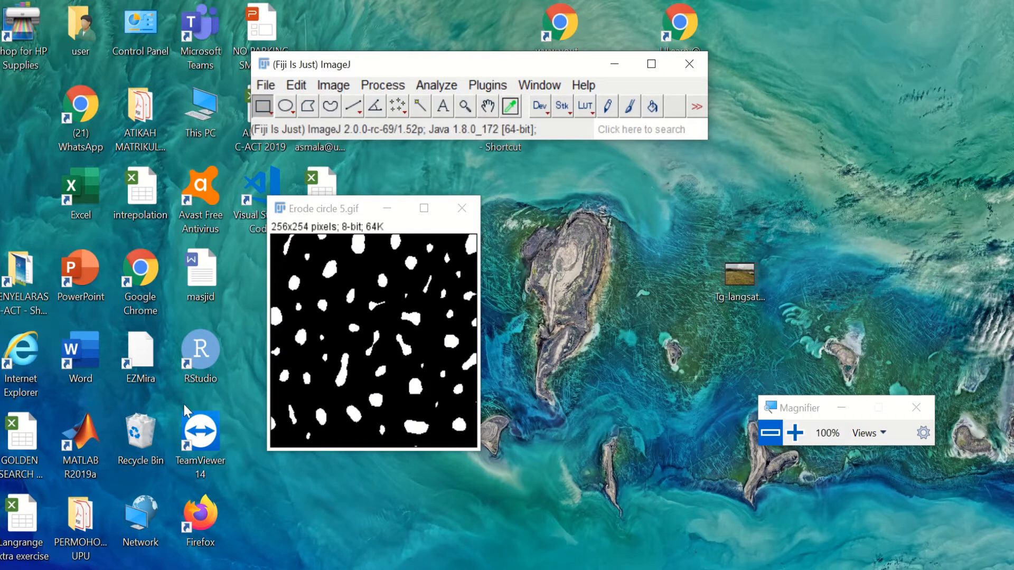
Step: Launch Microsoft Word and start a new blank document
{"action": "double_click", "coordinate": [90, 340]}
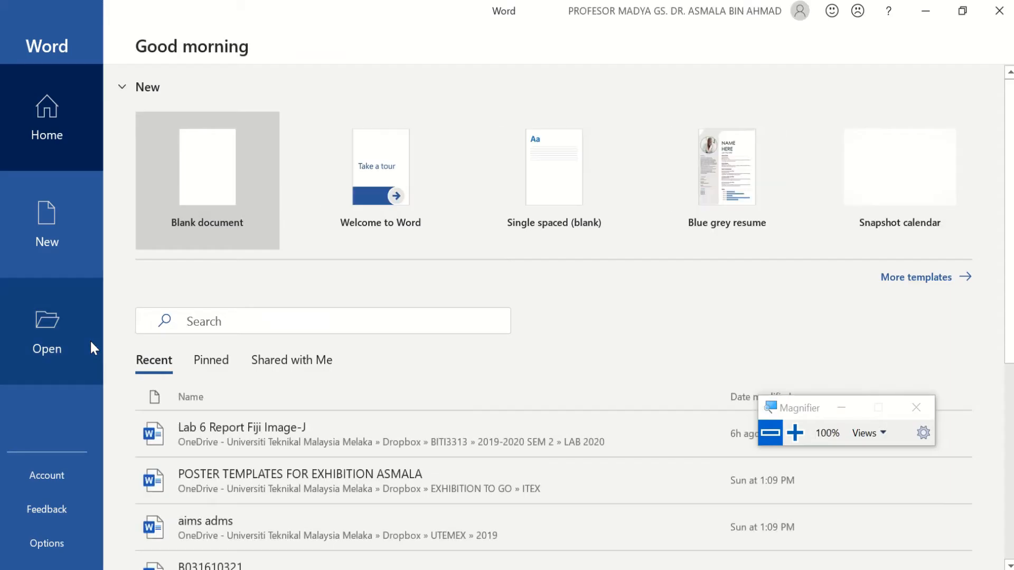
{"action": "left_click", "coordinate": [235, 152]}
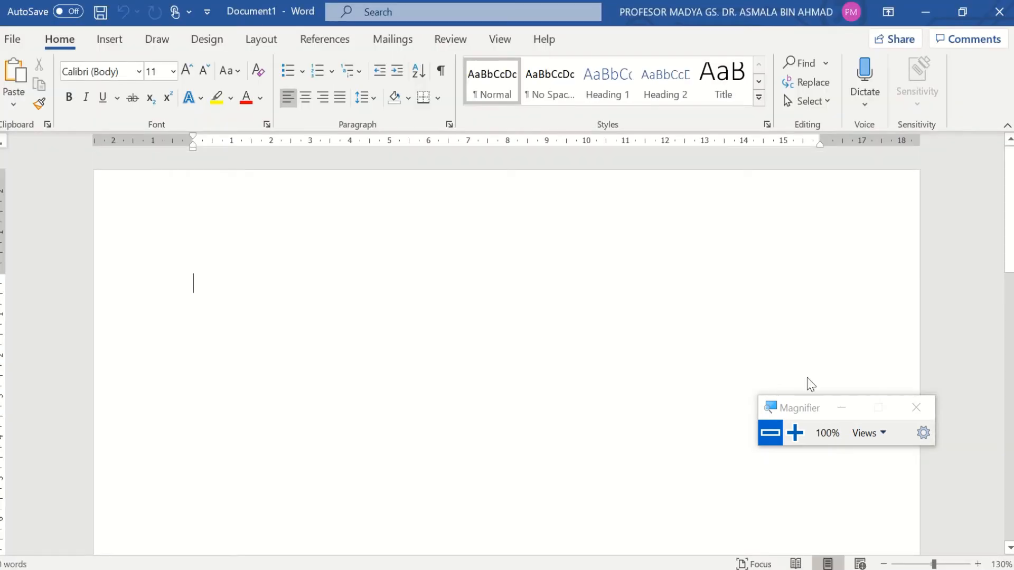
{"action": "left_click", "coordinate": [834, 406]}
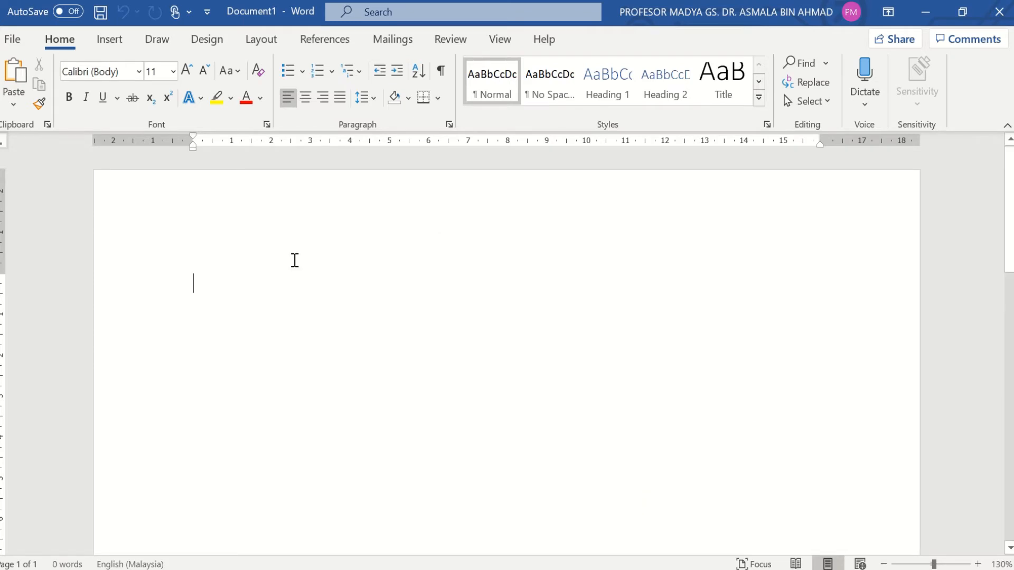
Step: Type the title MORPHOLOGICAL IMAGE PROCESSING in capital letters
{"action": "key", "text": "Caps_Lock"}
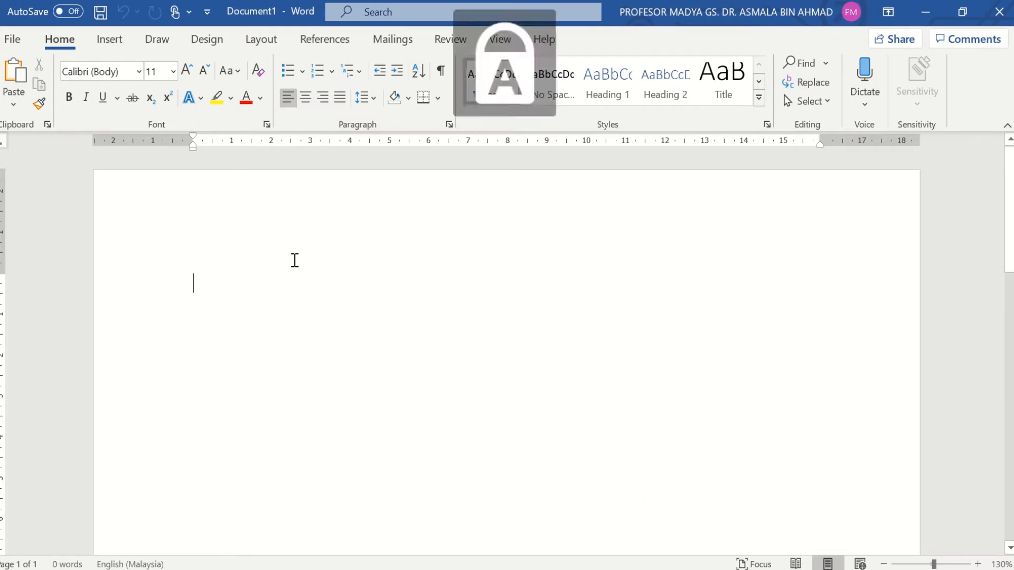
{"action": "type", "text": "MO"}
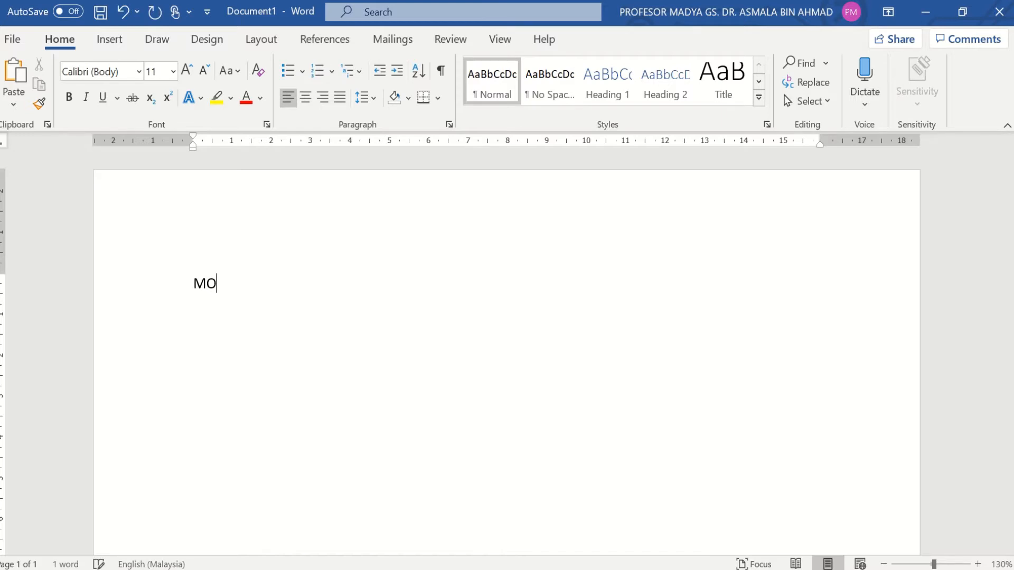
{"action": "type", "text": "RPHOLOG"}
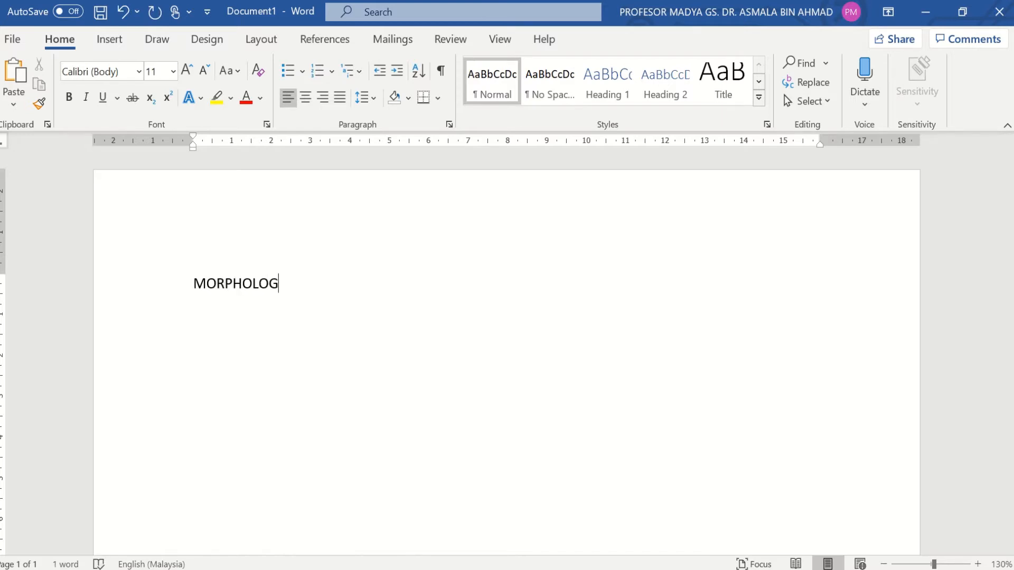
{"action": "key", "text": "BackSpace"}
{"action": "key", "text": "BackSpace"}
{"action": "key", "text": "BackSpace"}
{"action": "type", "text": "LOGICAL"}
{"action": "type", "text": "IMAGE PR"}
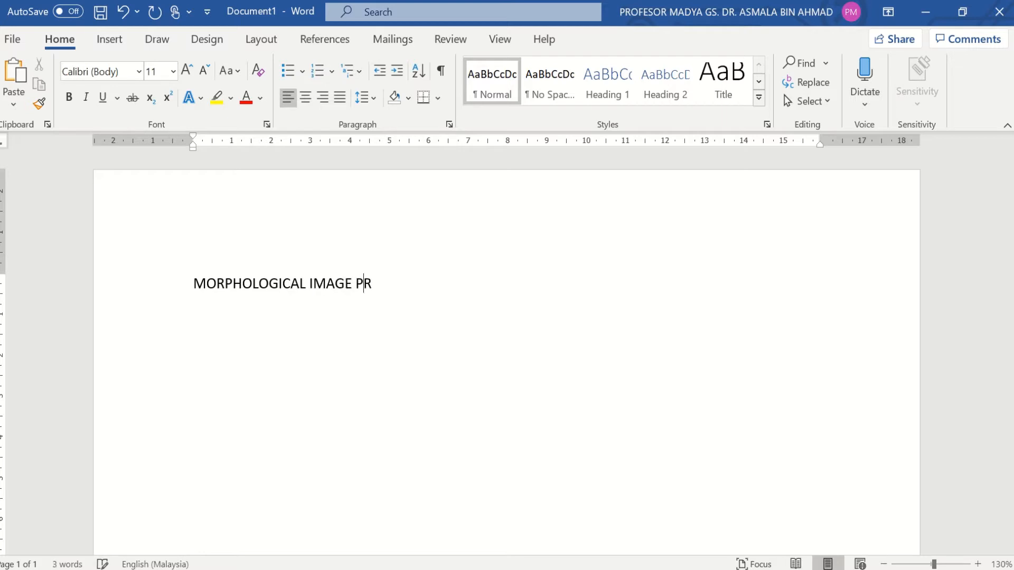
{"action": "type", "text": "OCESSING"}
Step: Add the section heading EROSION below the title after a blank line
{"action": "key", "text": "Return"}
{"action": "key", "text": "BackSpace"}
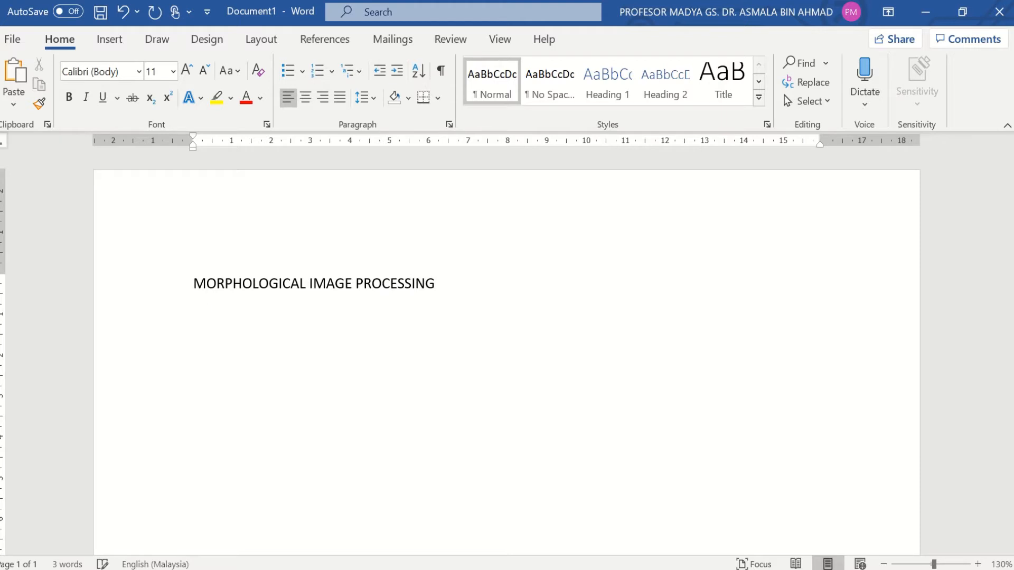
{"action": "key", "text": "Return"}
{"action": "key", "text": "Return"}
{"action": "type", "text": "EROSION"}
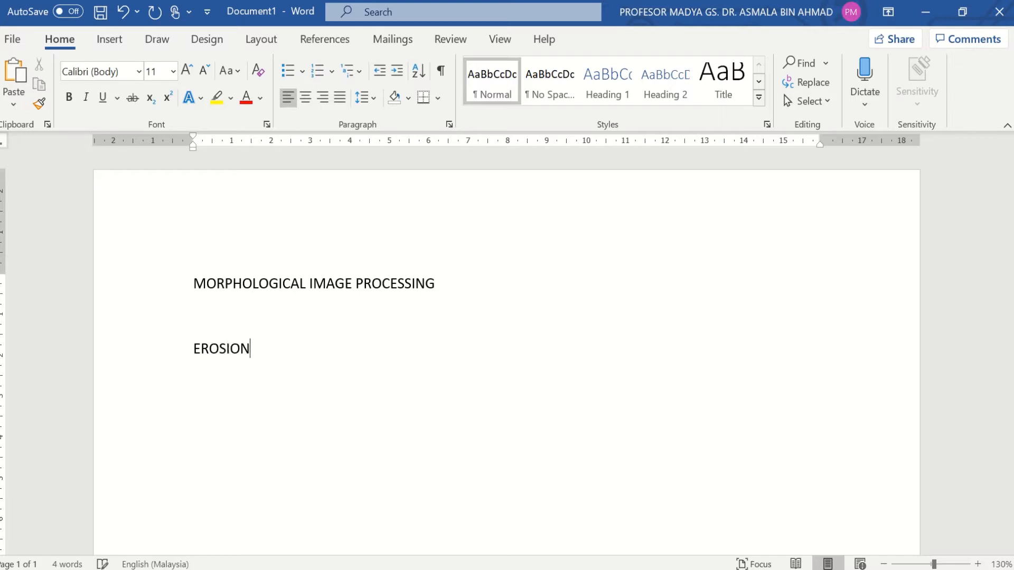
{"action": "key", "text": "Return"}
Step: Insert a three-column, two-row table below the EROSION heading
{"action": "left_click", "coordinate": [118, 45]}
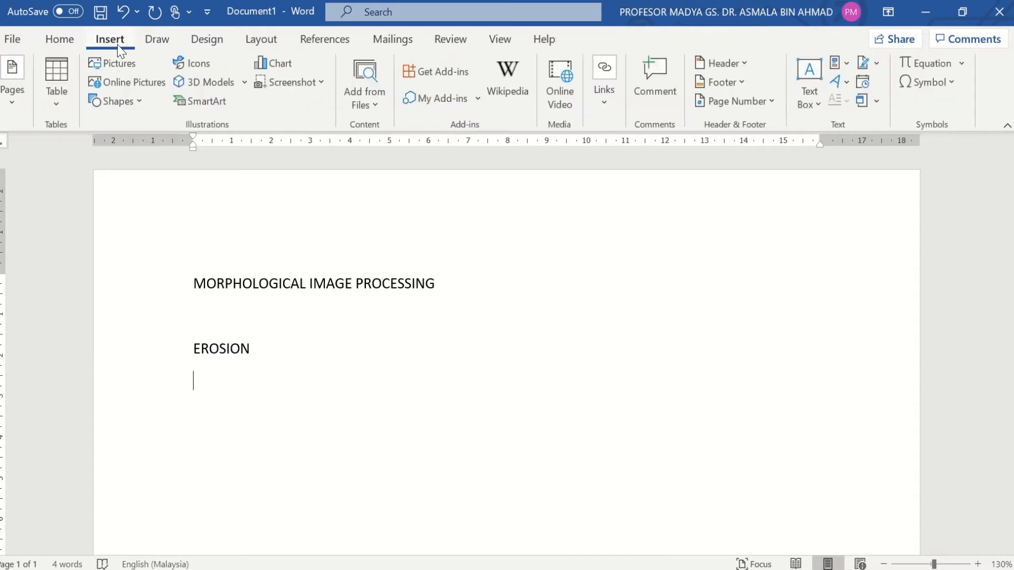
{"action": "left_click", "coordinate": [56, 79]}
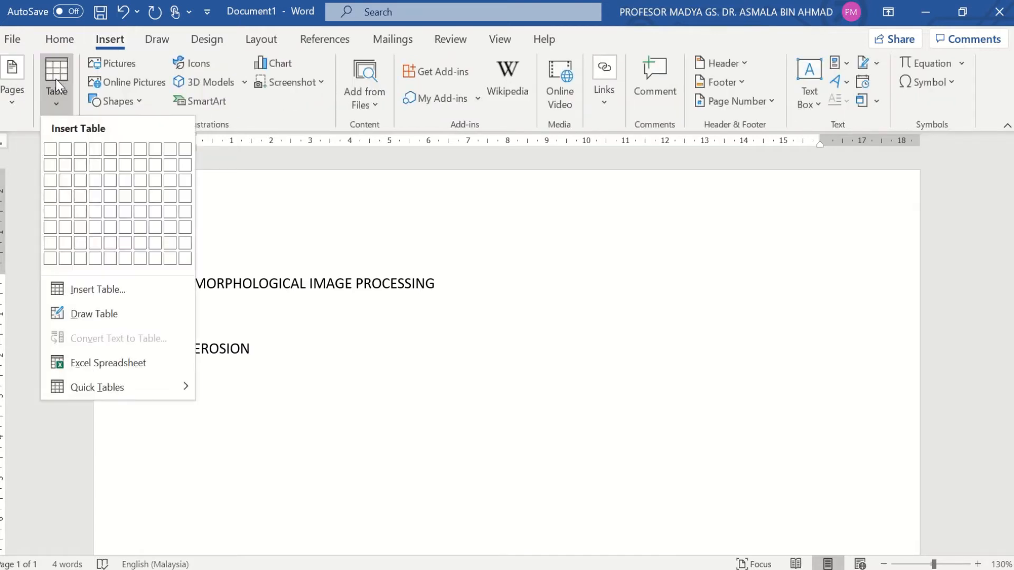
{"action": "left_click", "coordinate": [82, 168]}
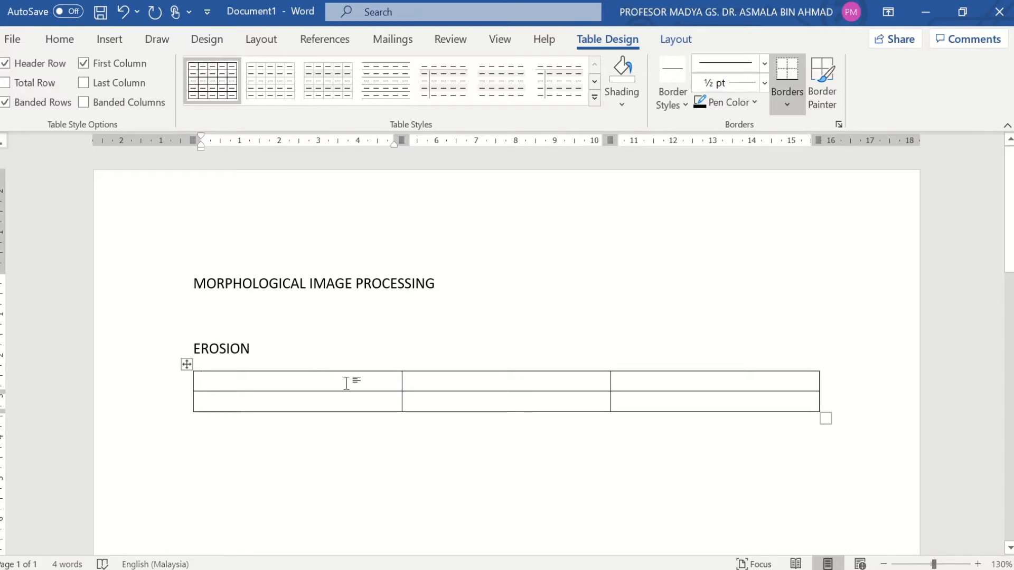
Step: Fill the header row with Original, Erode circle 2 and Erode circle 5
{"action": "type", "text": "O"}
{"action": "key", "text": "BackSpace"}
{"action": "key", "text": "Caps_Lock"}
{"action": "type", "text": "o"}
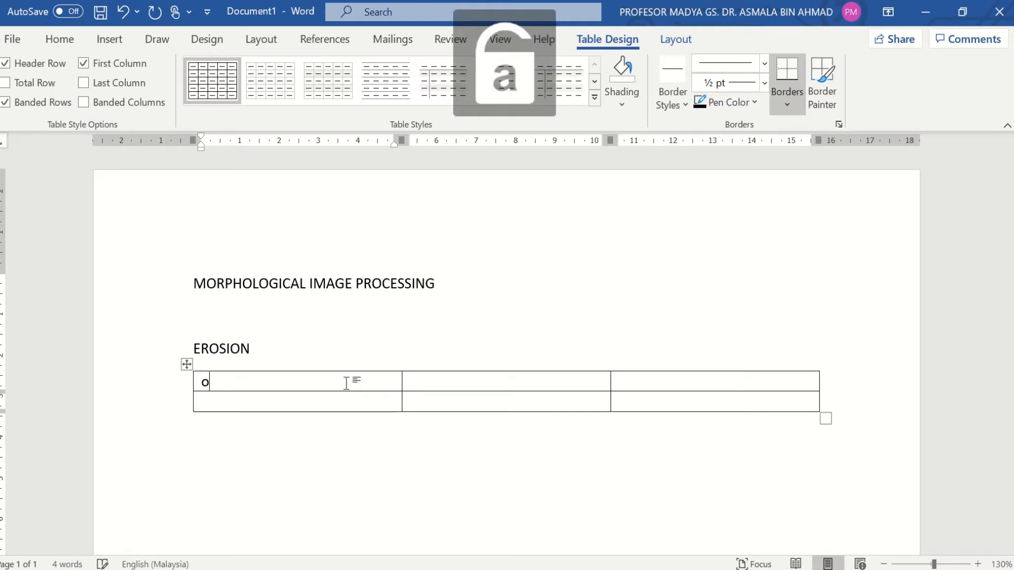
{"action": "type", "text": "riginal"}
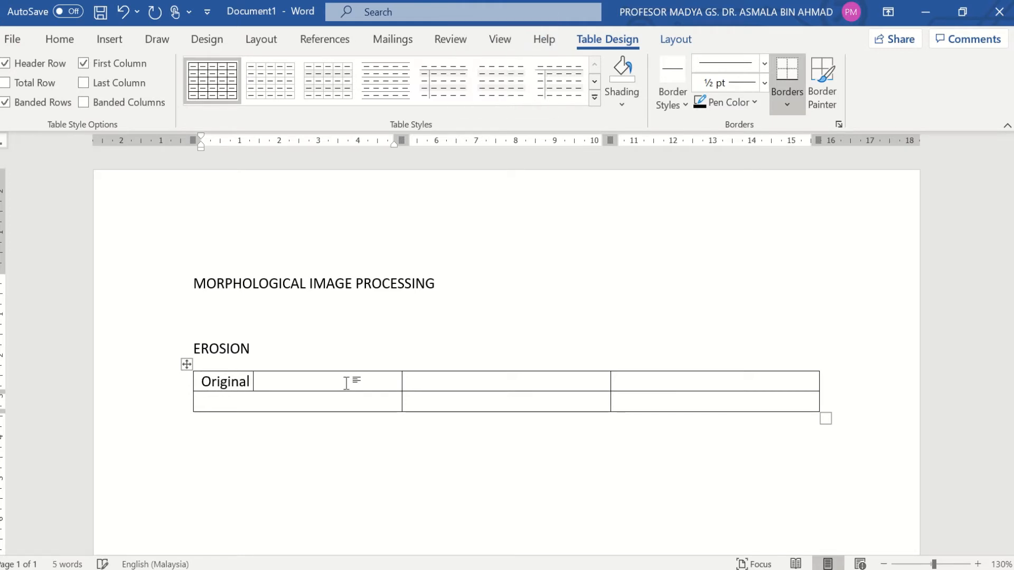
{"action": "left_click", "coordinate": [441, 383]}
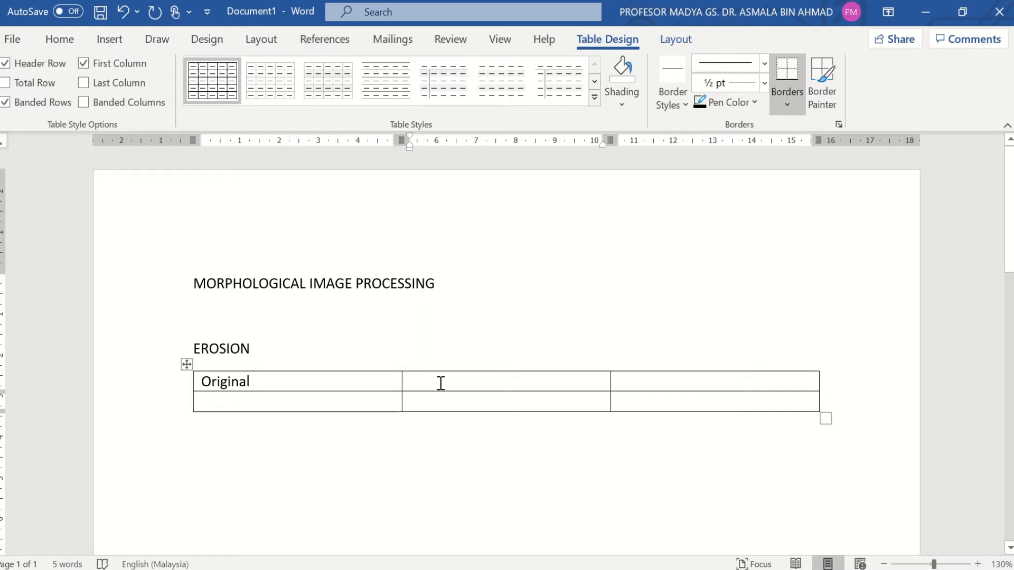
{"action": "type", "text": "Erode"}
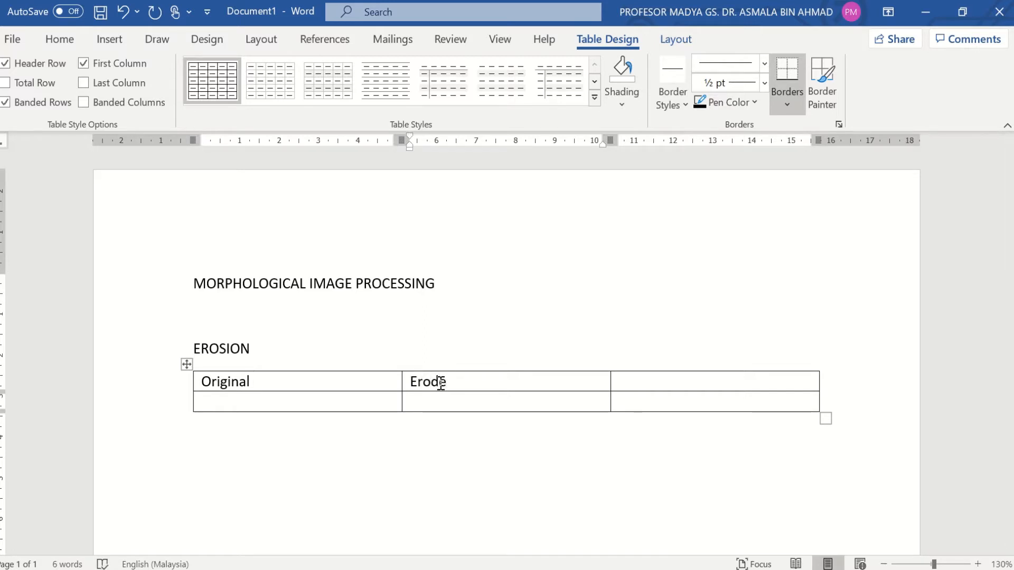
{"action": "type", "text": " circle "}
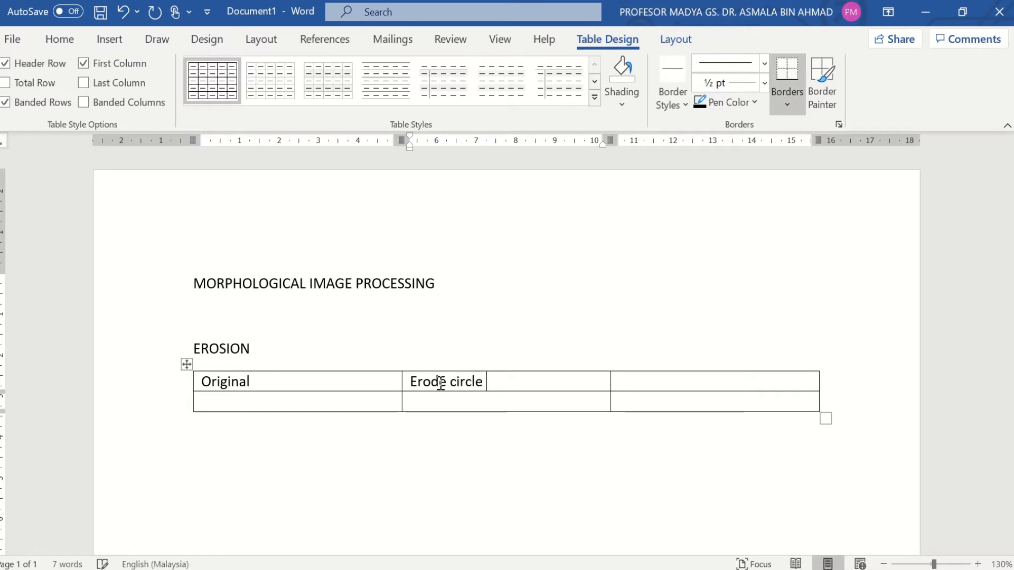
{"action": "type", "text": "1"}
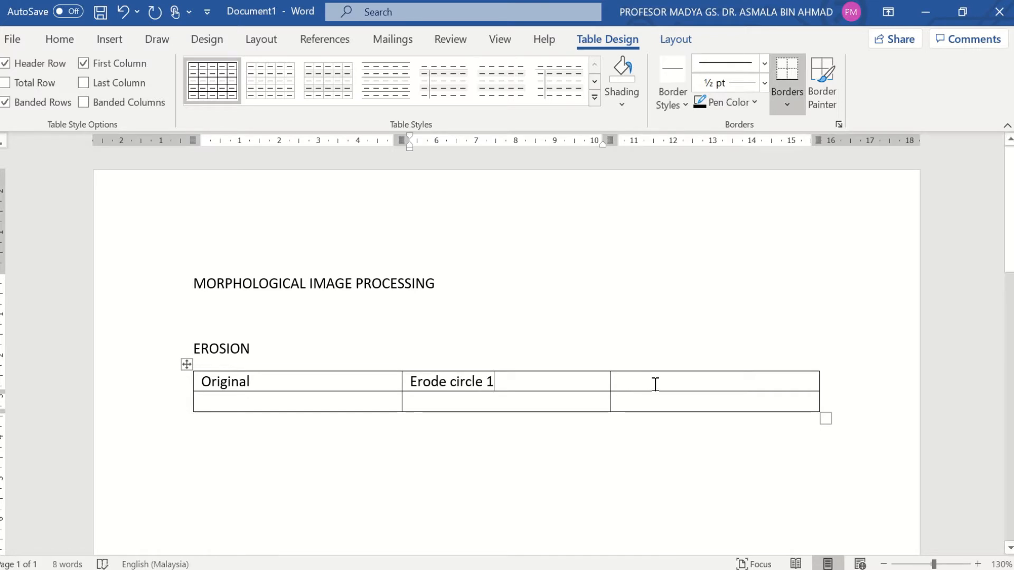
{"action": "key", "text": "BackSpace"}
{"action": "type", "text": "2"}
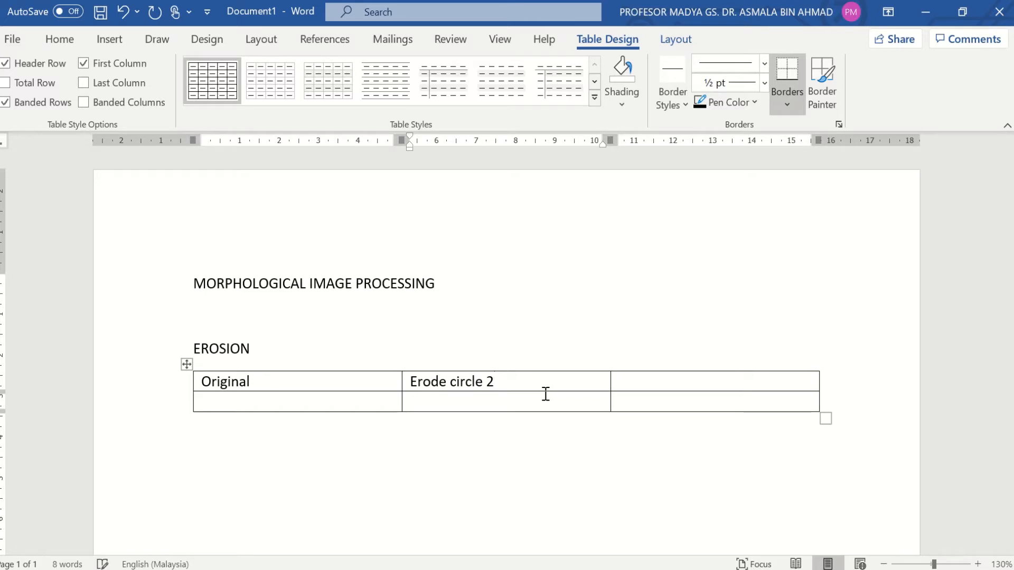
{"action": "left_click", "coordinate": [643, 379]}
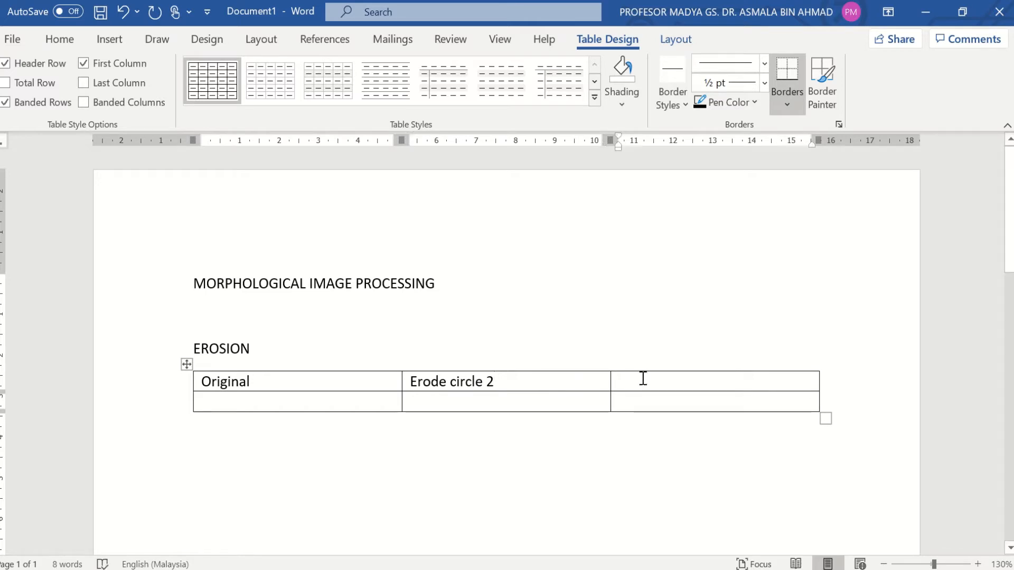
{"action": "type", "text": "erode "}
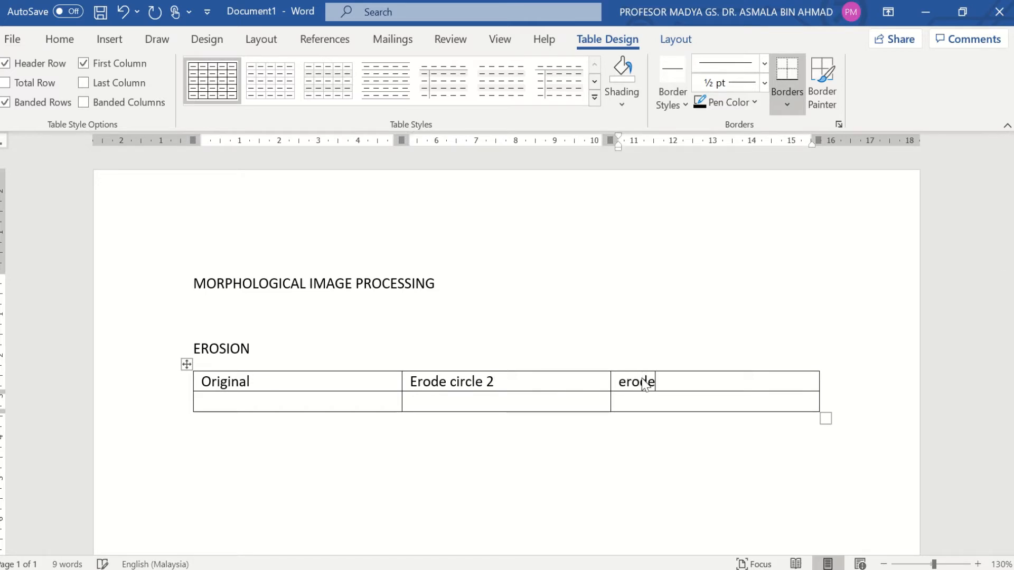
{"action": "type", "text": "circle"}
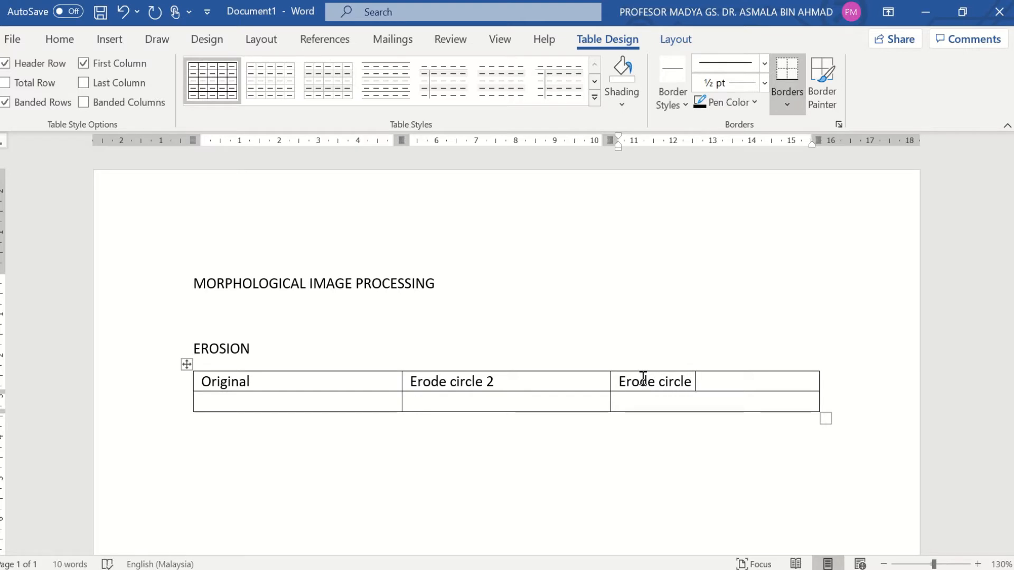
{"action": "type", "text": " 5"}
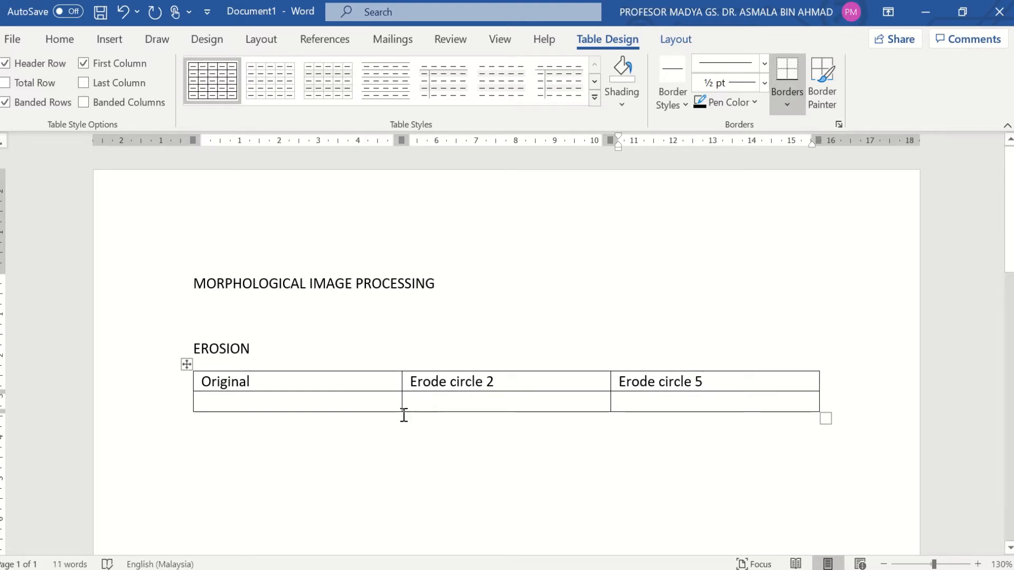
{"action": "left_click", "coordinate": [372, 407]}
Step: In Fiji, copy the Erode circle 5 image with Edit > Copy to System, then return to Word
{"action": "left_click", "coordinate": [929, 12]}
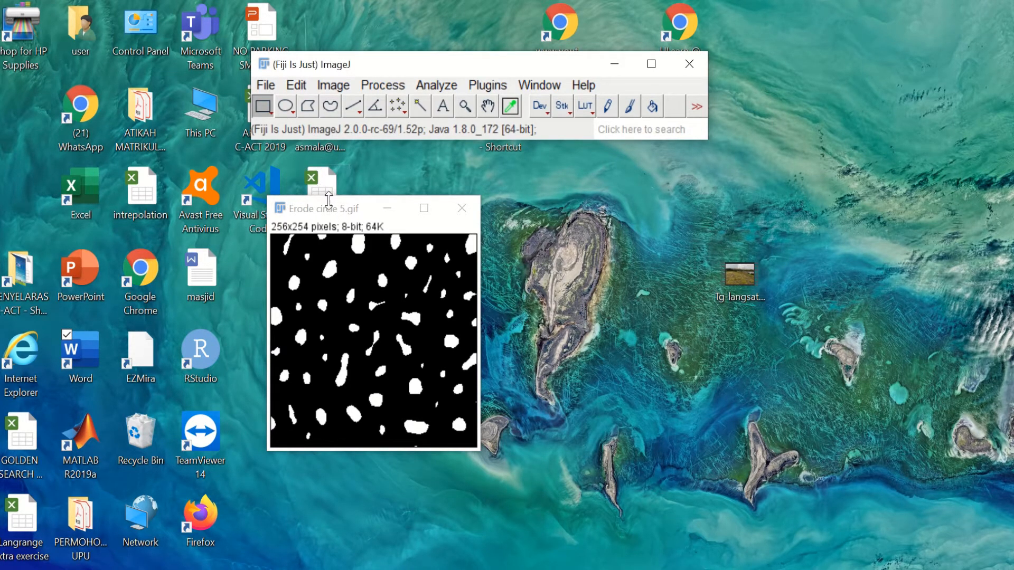
{"action": "left_click", "coordinate": [297, 86]}
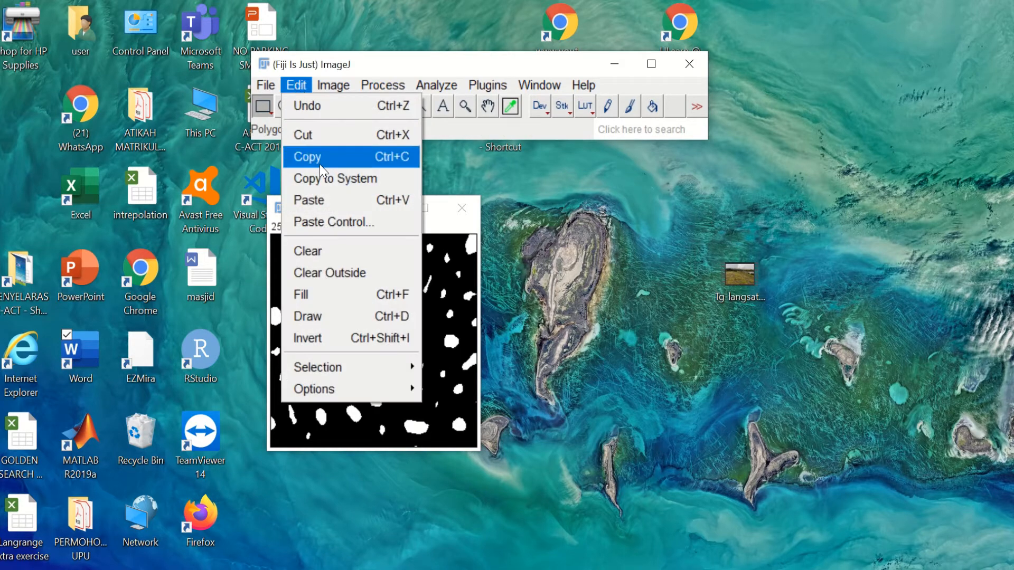
{"action": "left_click", "coordinate": [320, 182]}
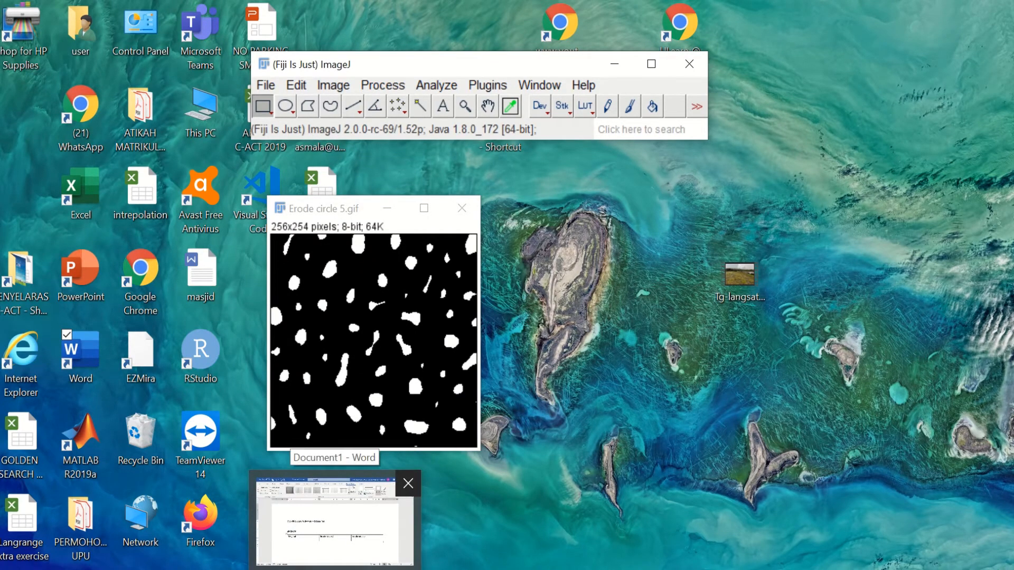
{"action": "left_click", "coordinate": [335, 568]}
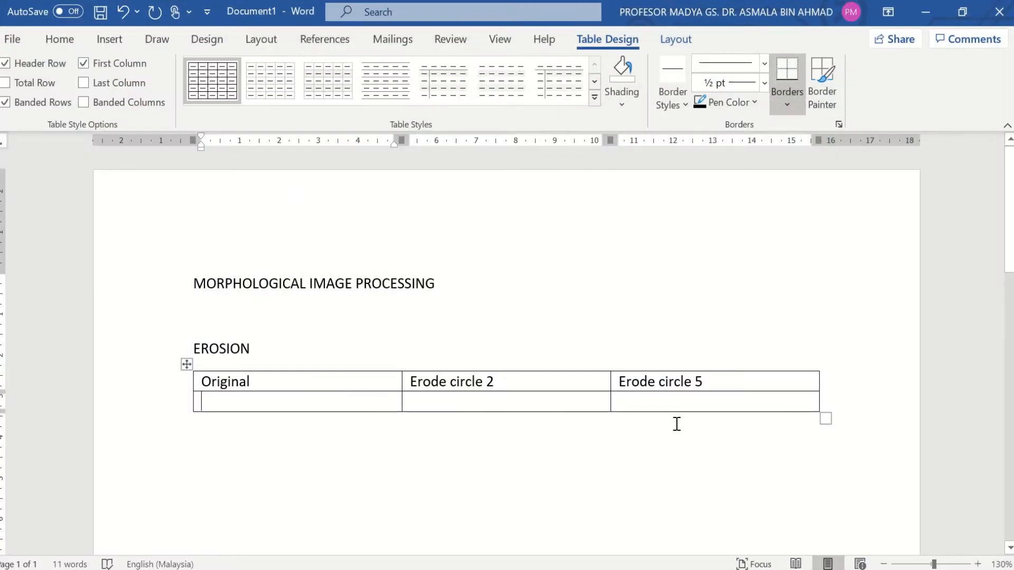
Step: Paste the Erode circle 5 image into the second-row cell of the third column
{"action": "left_click", "coordinate": [667, 402]}
{"action": "key", "text": "ctrl+v"}
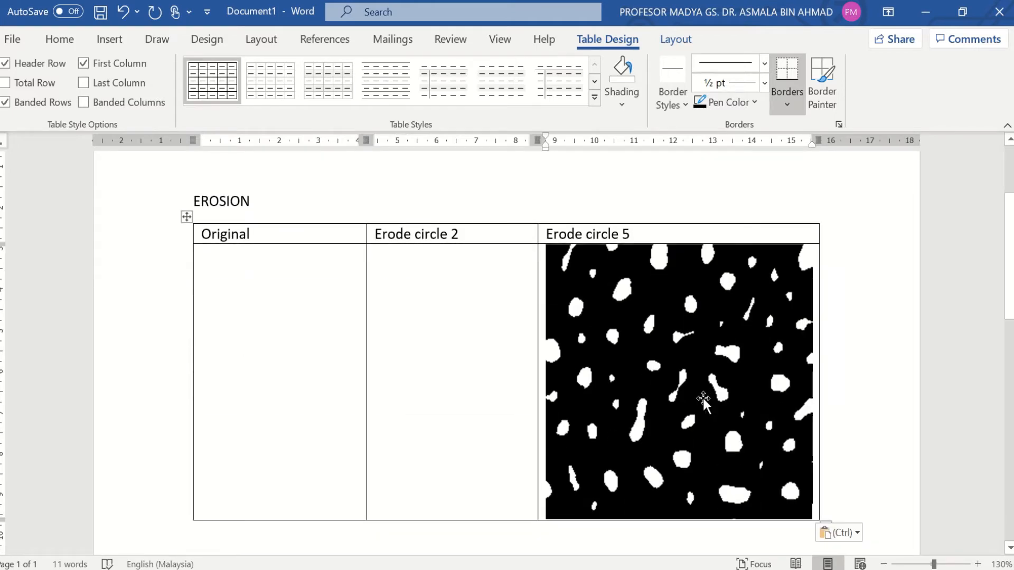
{"action": "left_click", "coordinate": [923, 10]}
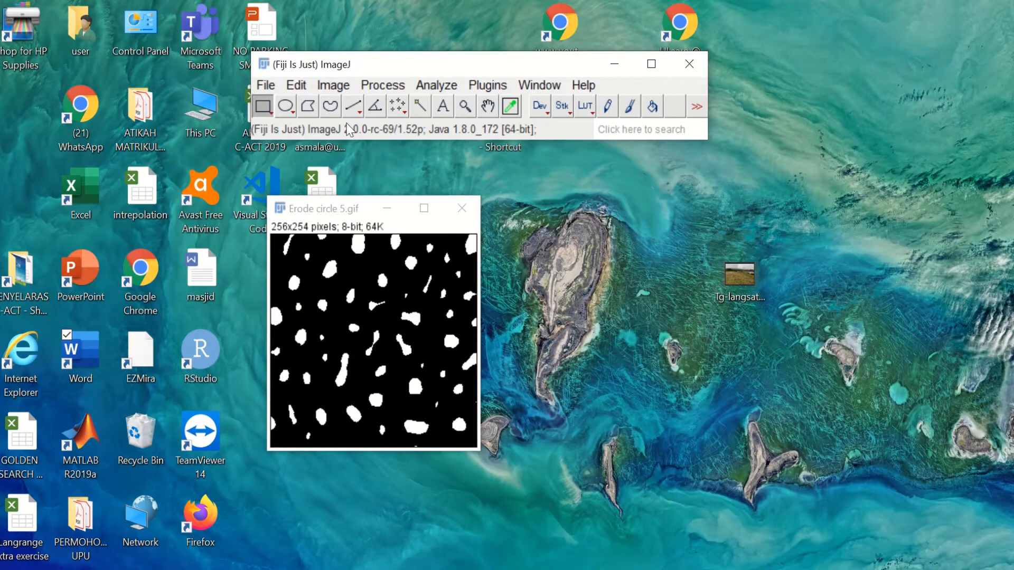
Step: Close Erode circle 5, open Original.gif, and copy it to the system clipboard
{"action": "left_click", "coordinate": [464, 209]}
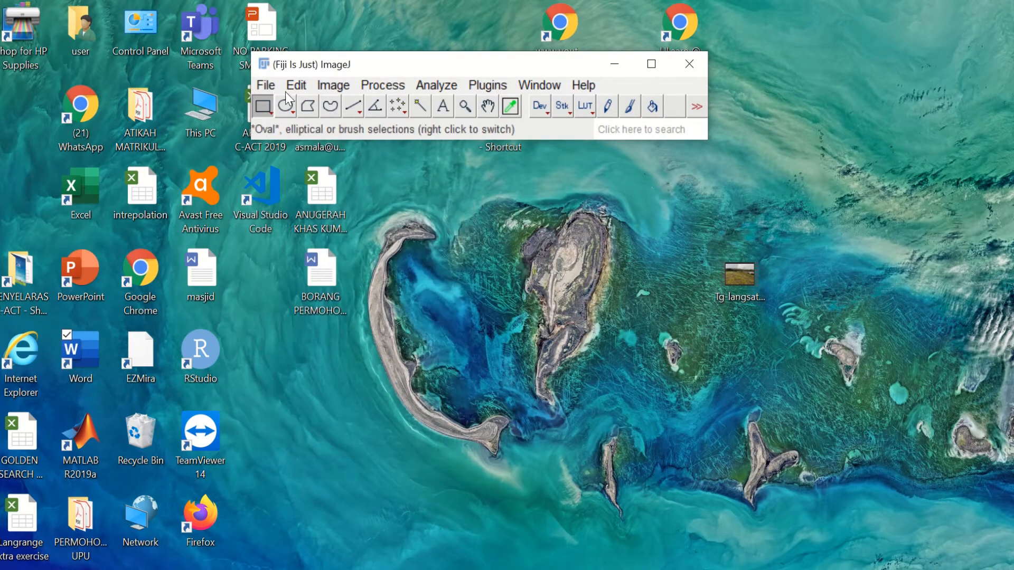
{"action": "left_click", "coordinate": [265, 85]}
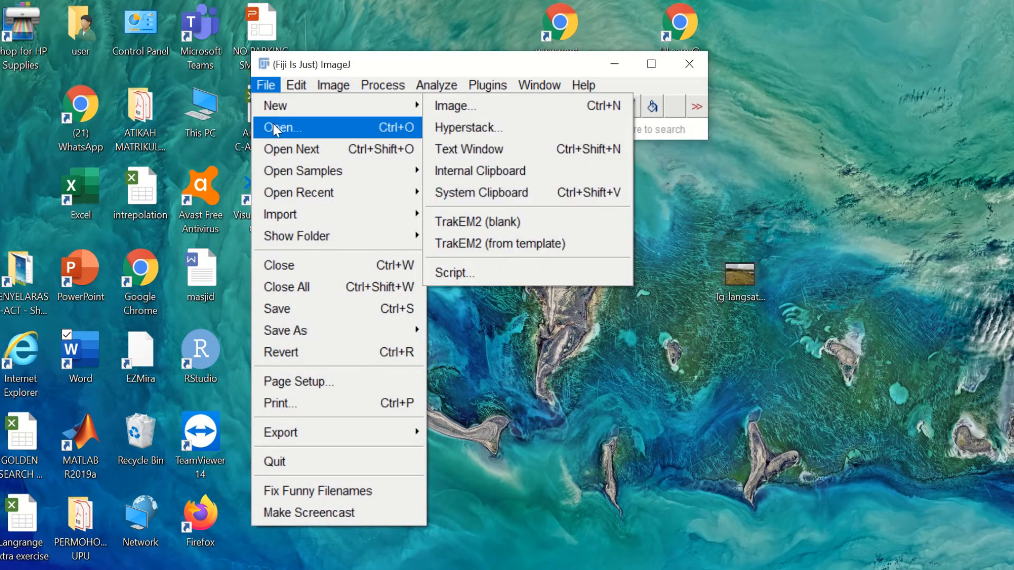
{"action": "left_click", "coordinate": [273, 127]}
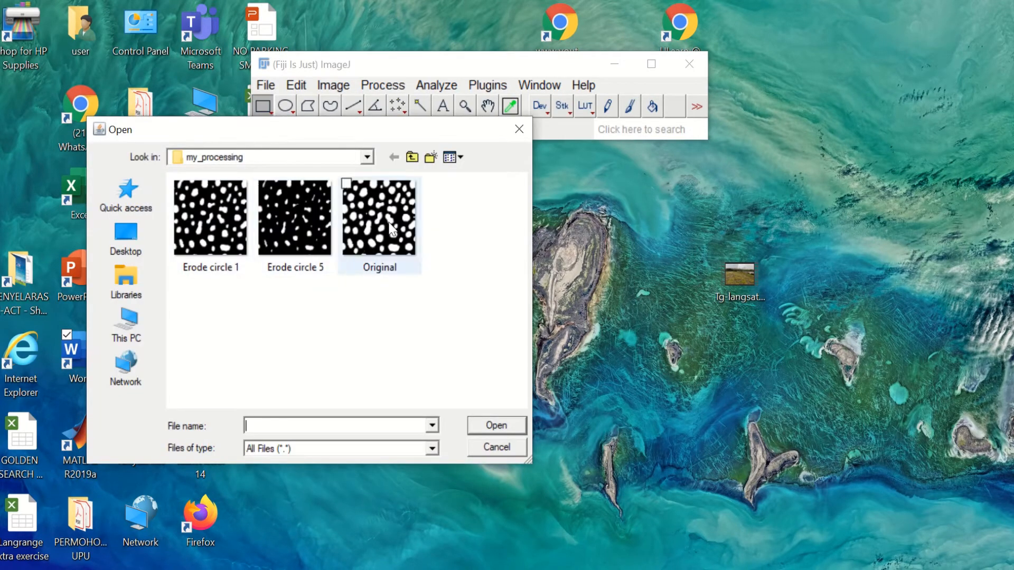
{"action": "left_click", "coordinate": [391, 228]}
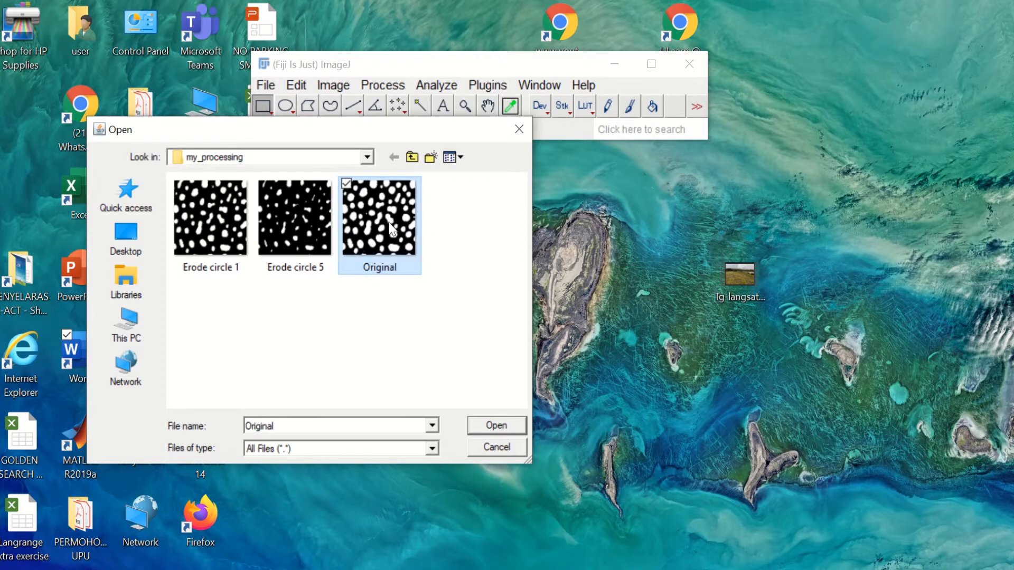
{"action": "double_click", "coordinate": [391, 228]}
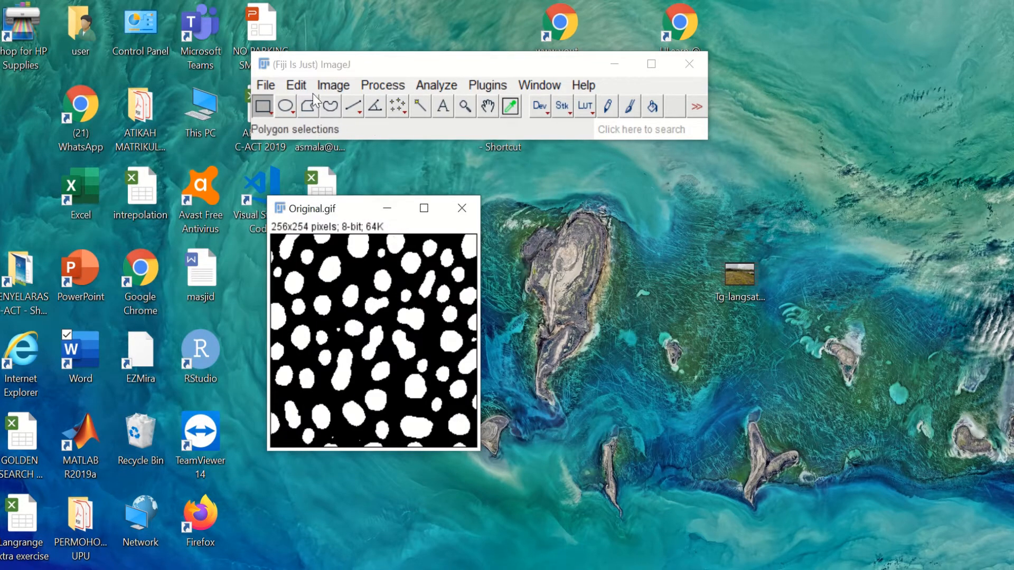
{"action": "left_click", "coordinate": [300, 85]}
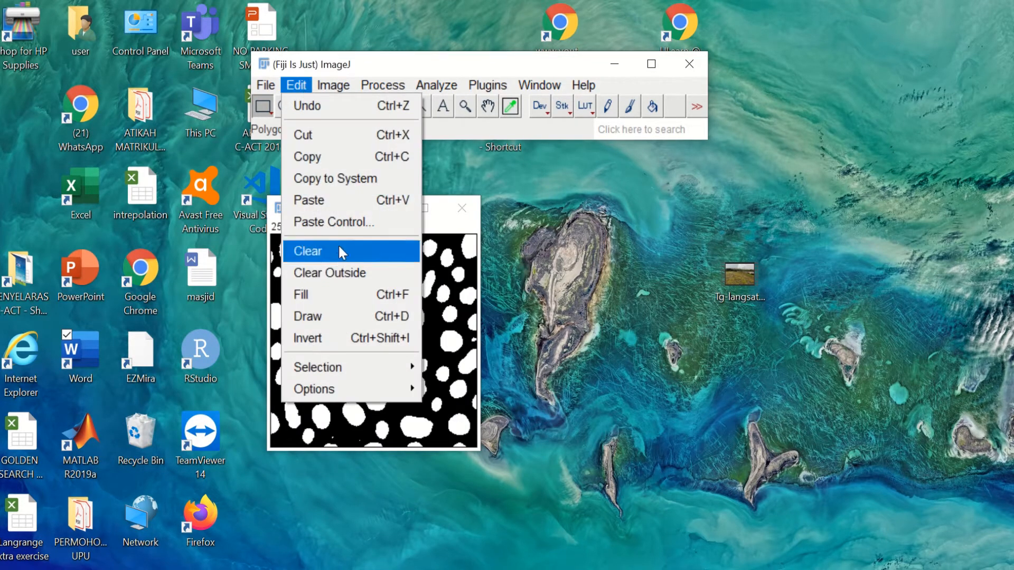
{"action": "left_click", "coordinate": [354, 179]}
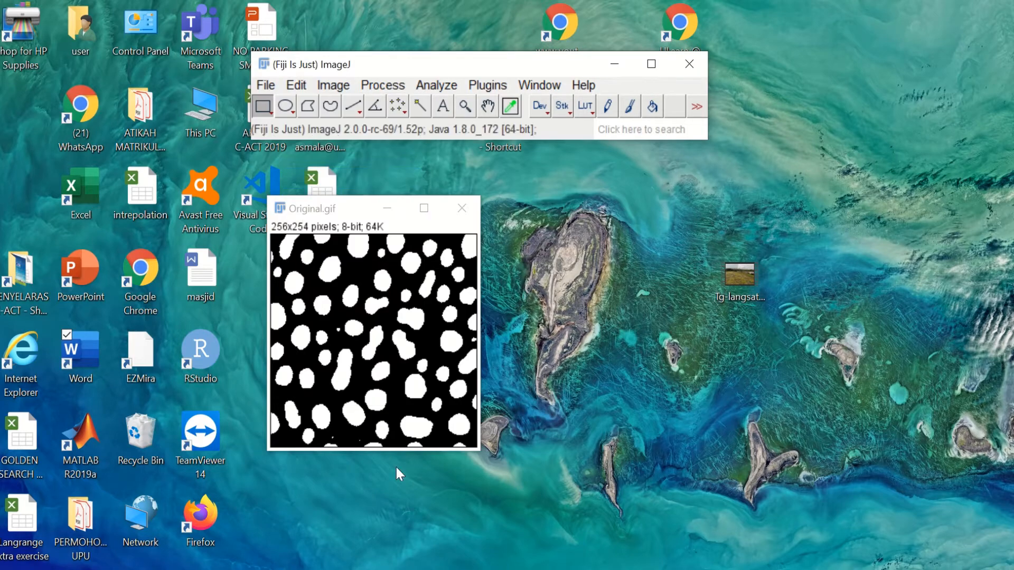
{"action": "left_click", "coordinate": [351, 569]}
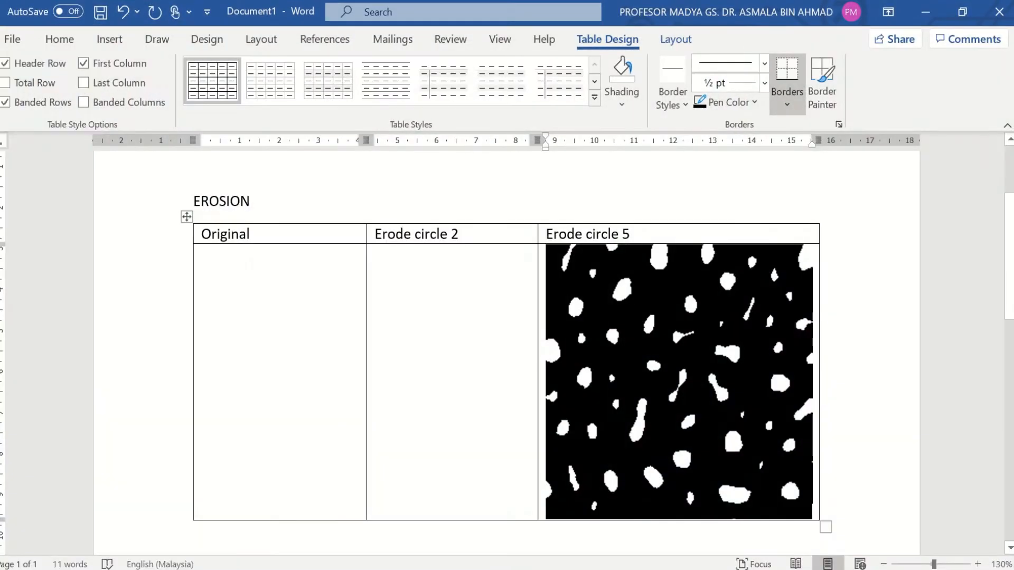
Step: Paste the Original blob image into the empty cell of the first column
{"action": "left_click", "coordinate": [272, 300]}
{"action": "key", "text": "ctrl+v"}
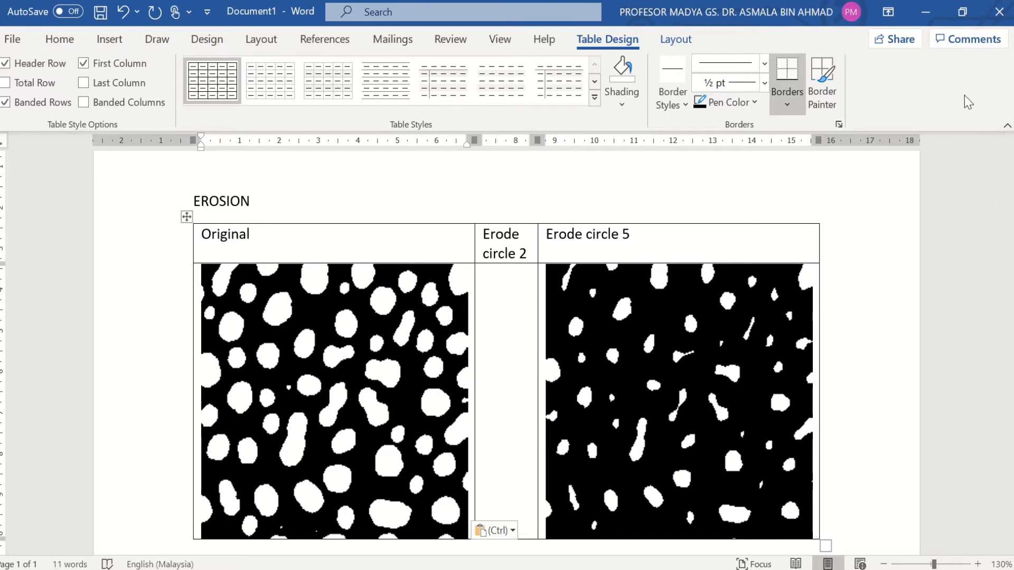
{"action": "left_click", "coordinate": [928, 15]}
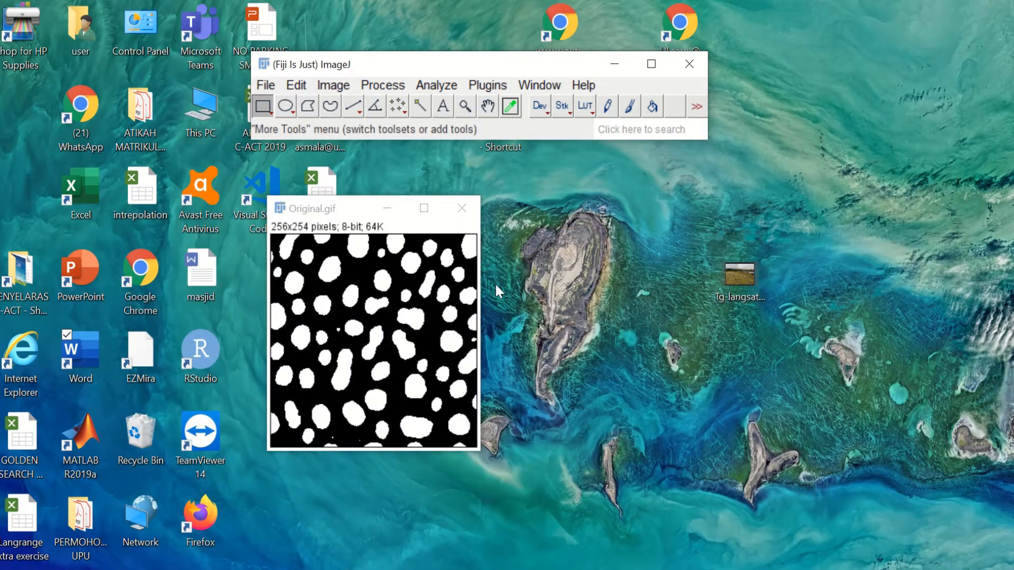
Step: Swap Original.gif for Erode circle 1.gif and copy it to the system clipboard
{"action": "left_click", "coordinate": [461, 209]}
{"action": "left_click", "coordinate": [263, 87]}
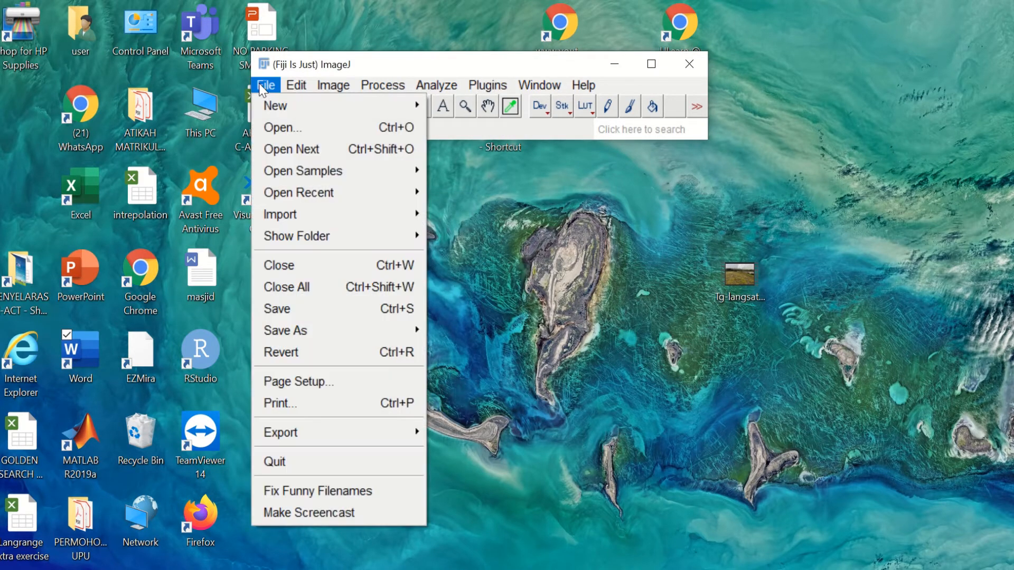
{"action": "left_click", "coordinate": [284, 126]}
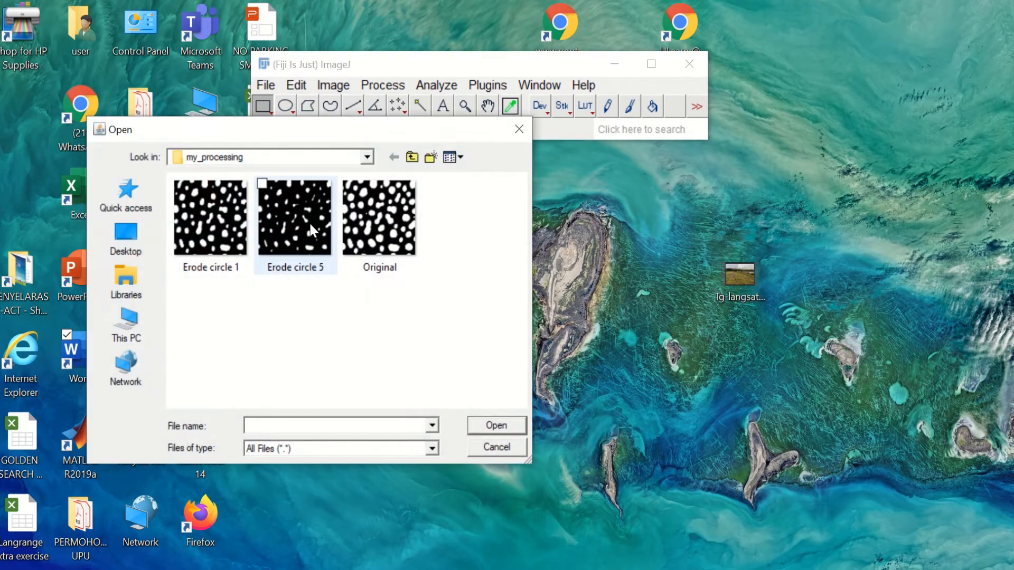
{"action": "double_click", "coordinate": [210, 221]}
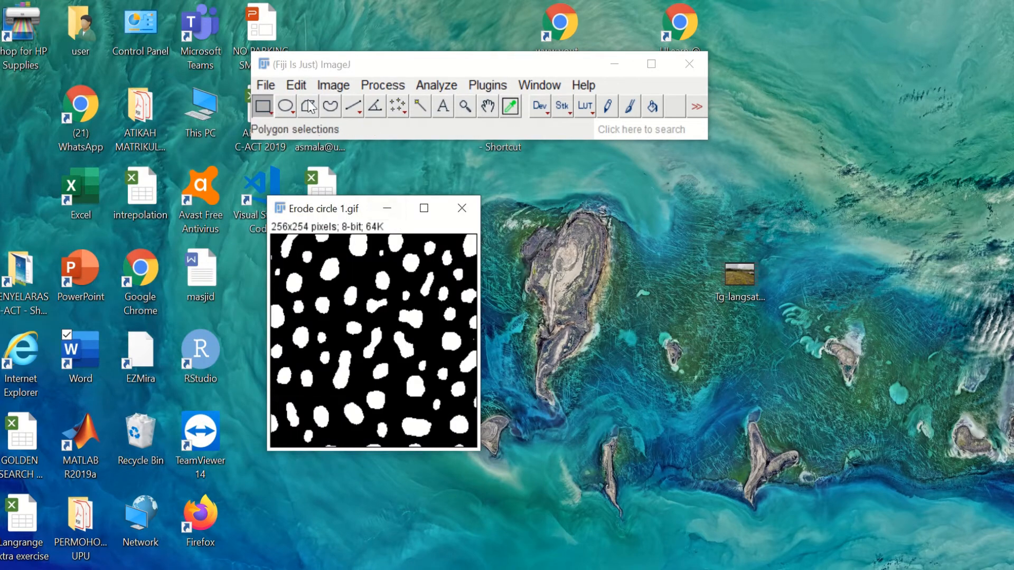
{"action": "left_click", "coordinate": [296, 86]}
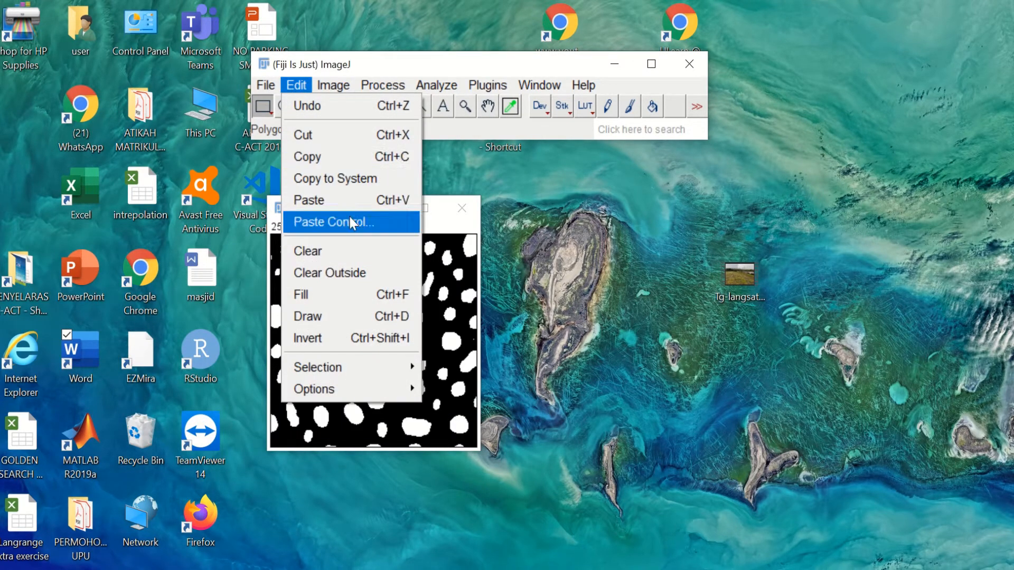
{"action": "left_click", "coordinate": [348, 188]}
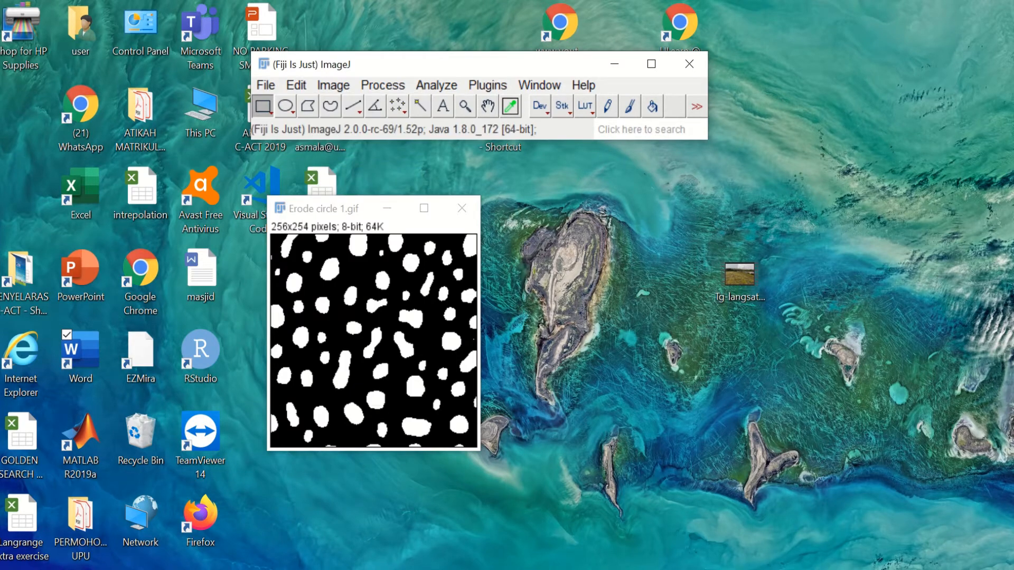
{"action": "key", "text": "alt+Tab"}
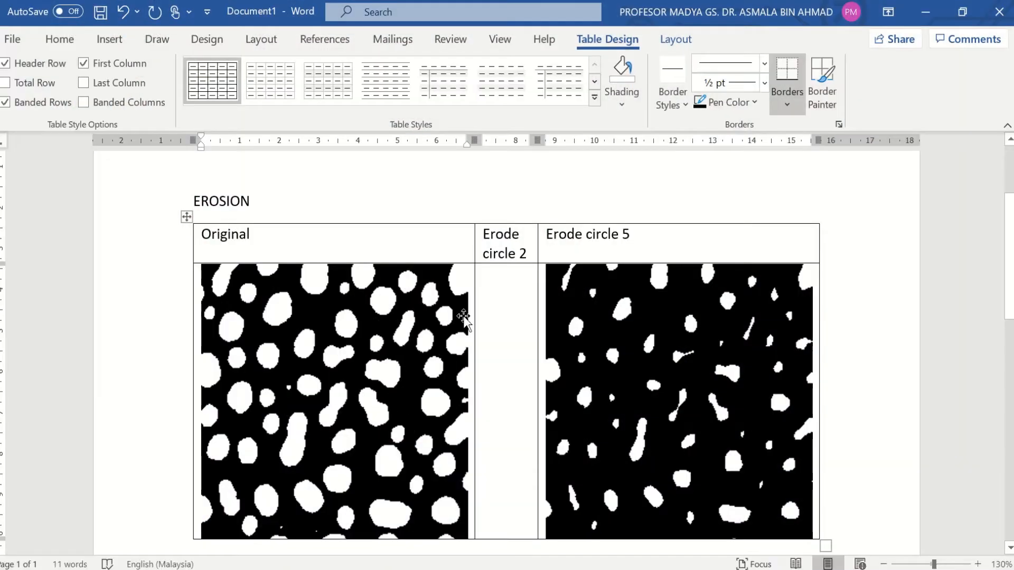
Step: Paste the eroded image into the empty Erode circle 2 cell
{"action": "left_click", "coordinate": [495, 299]}
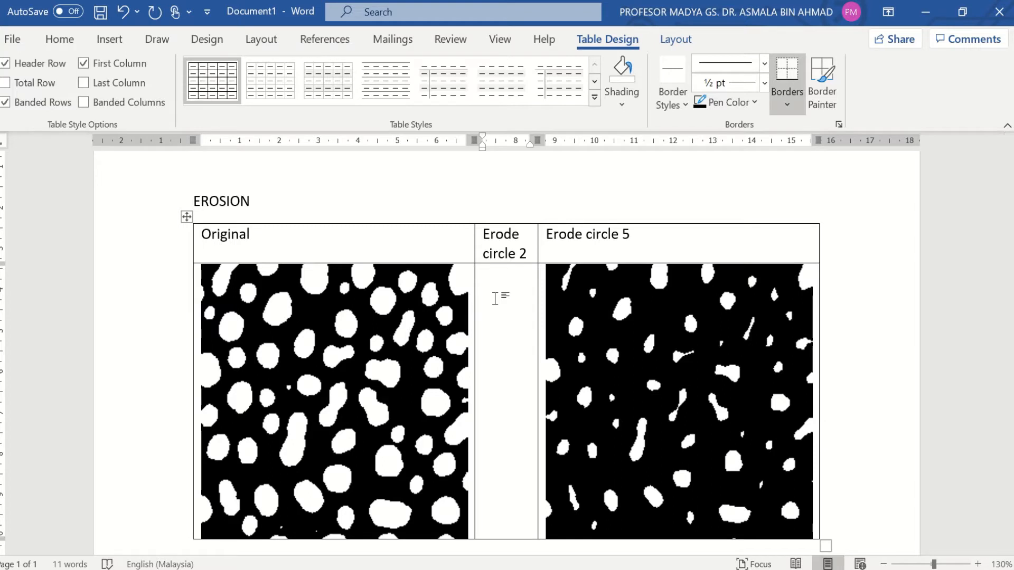
{"action": "key", "text": "ctrl+v"}
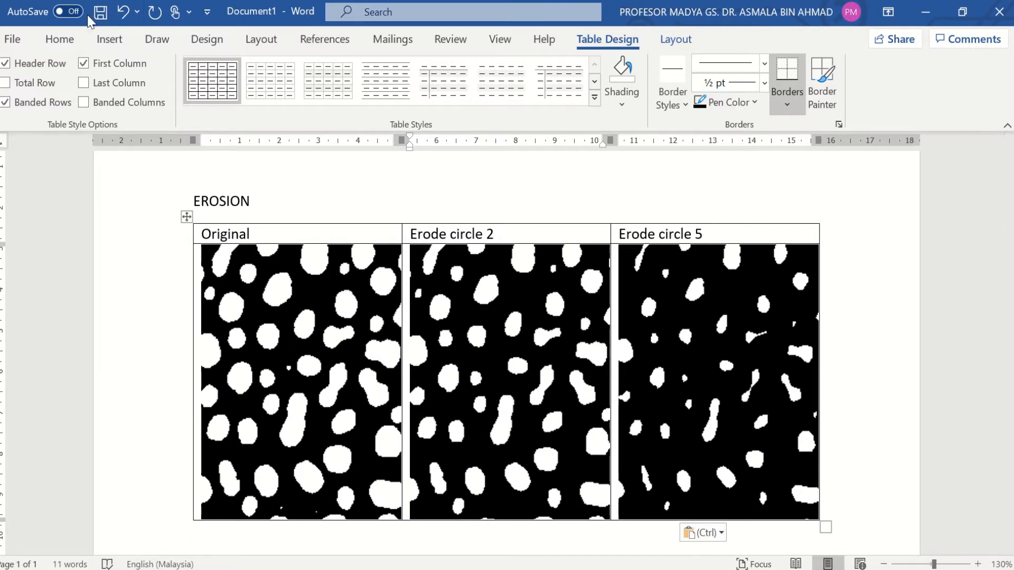
{"action": "left_click", "coordinate": [12, 40]}
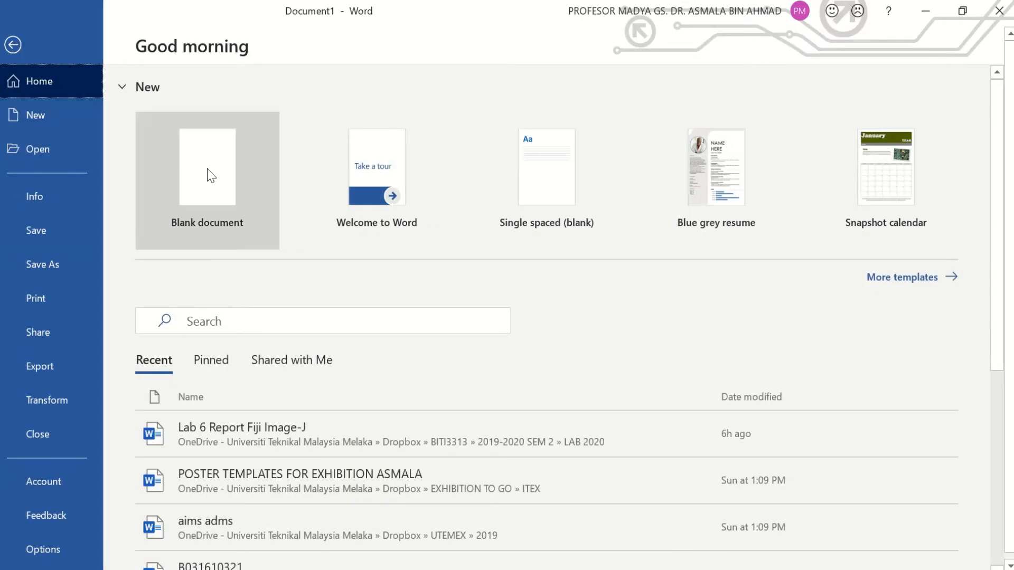
Step: Use Save As to name the report 'mymorphology lab report' in the OneDrive LAB 2020 folder
{"action": "left_click", "coordinate": [51, 269]}
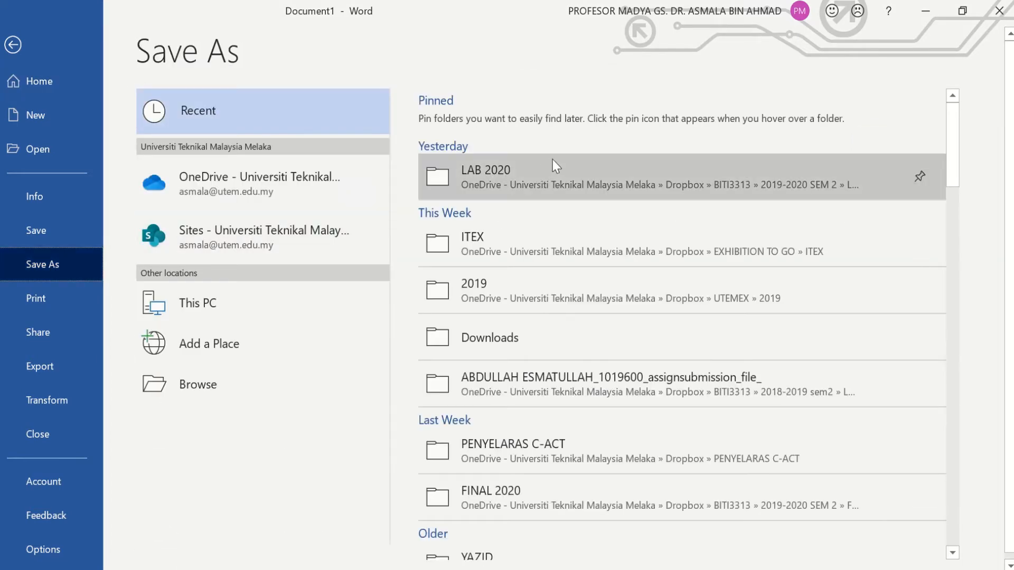
{"action": "left_click", "coordinate": [547, 169]}
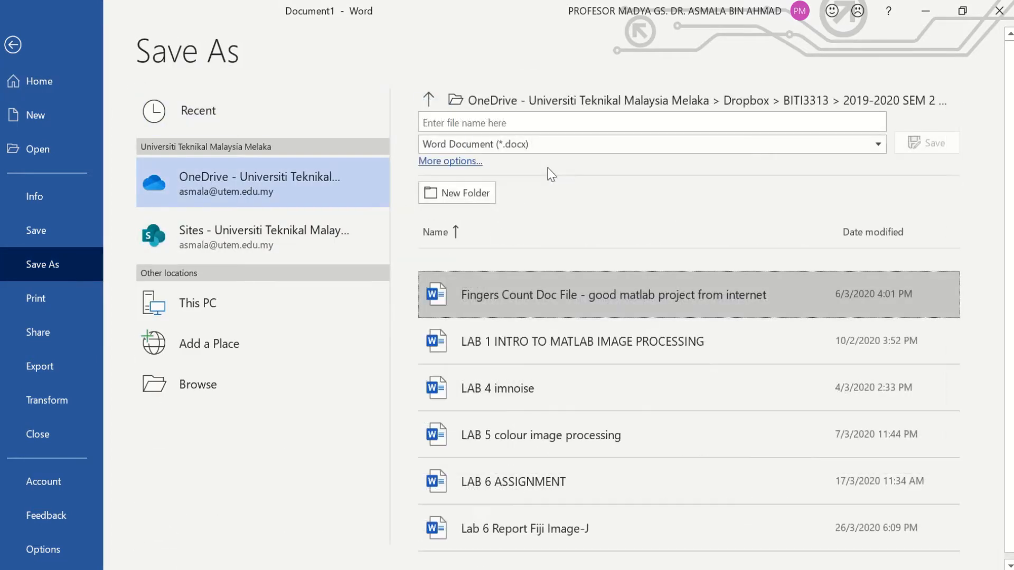
{"action": "left_click", "coordinate": [557, 118]}
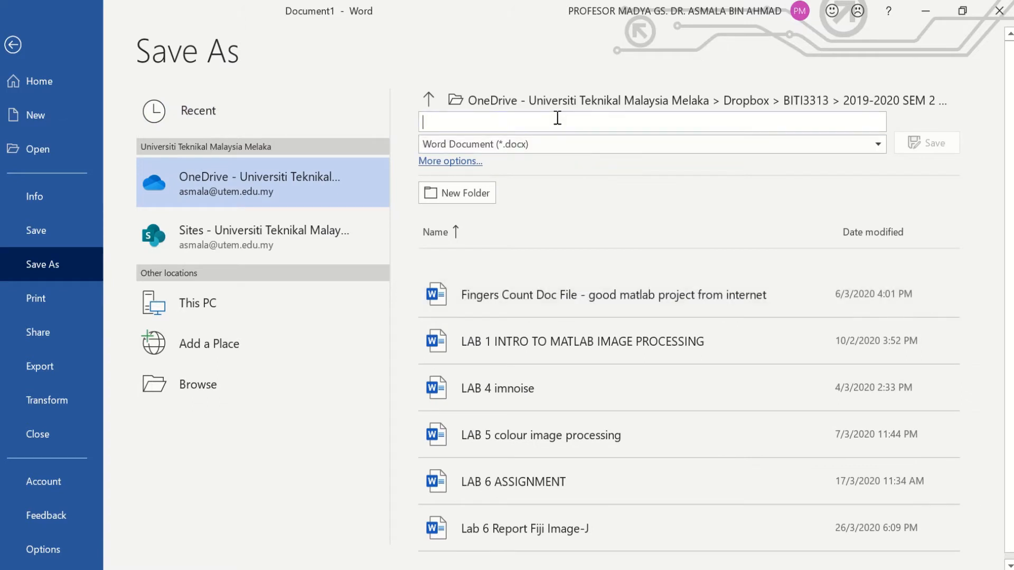
{"action": "type", "text": "m"}
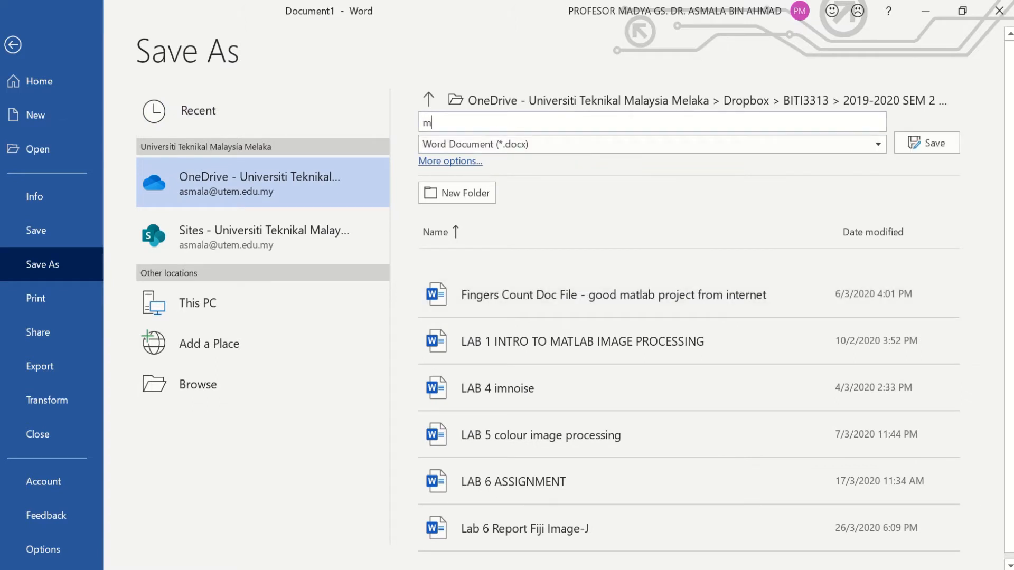
{"action": "type", "text": "ymorphology"}
{"action": "type", "text": "re"}
{"action": "key", "text": "BackSpace"}
{"action": "key", "text": "BackSpace"}
{"action": "type", "text": "lab report"}
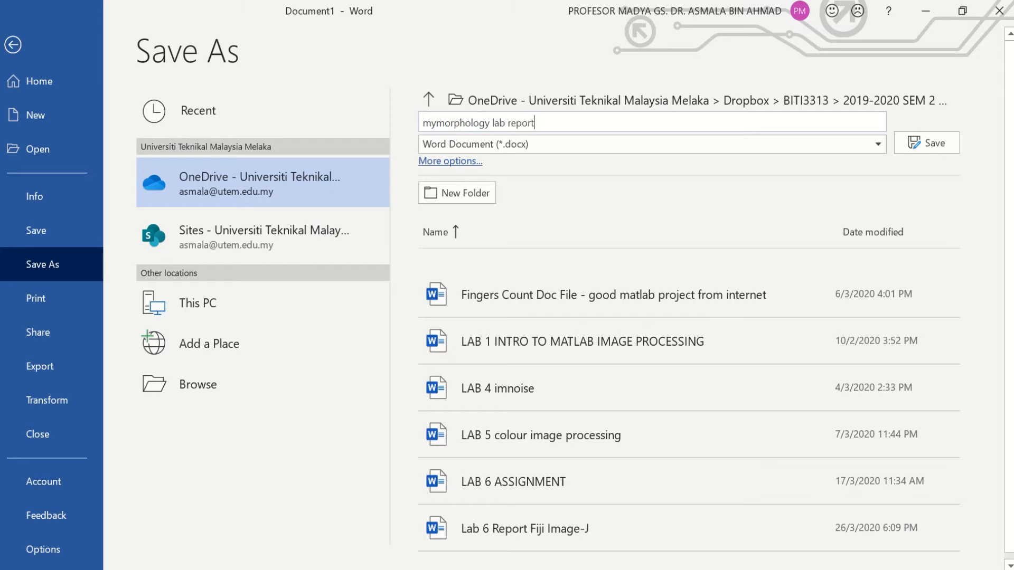
{"action": "key", "text": "Return"}
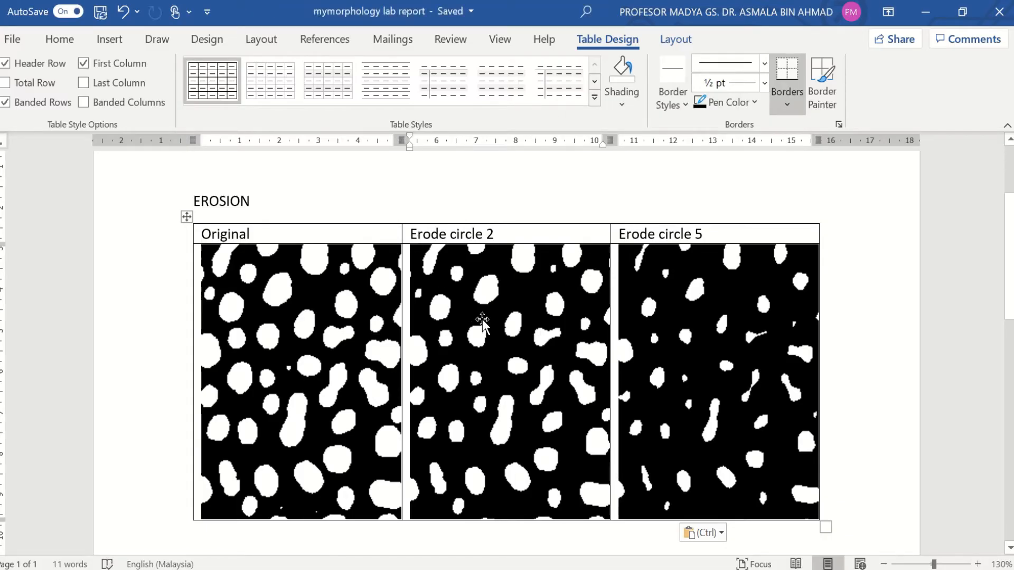
Step: Type the capitalised heading DILATION on a new line beneath the erosion table
{"action": "scroll", "coordinate": [483, 319], "scroll_direction": "down", "scroll_amount": 3}
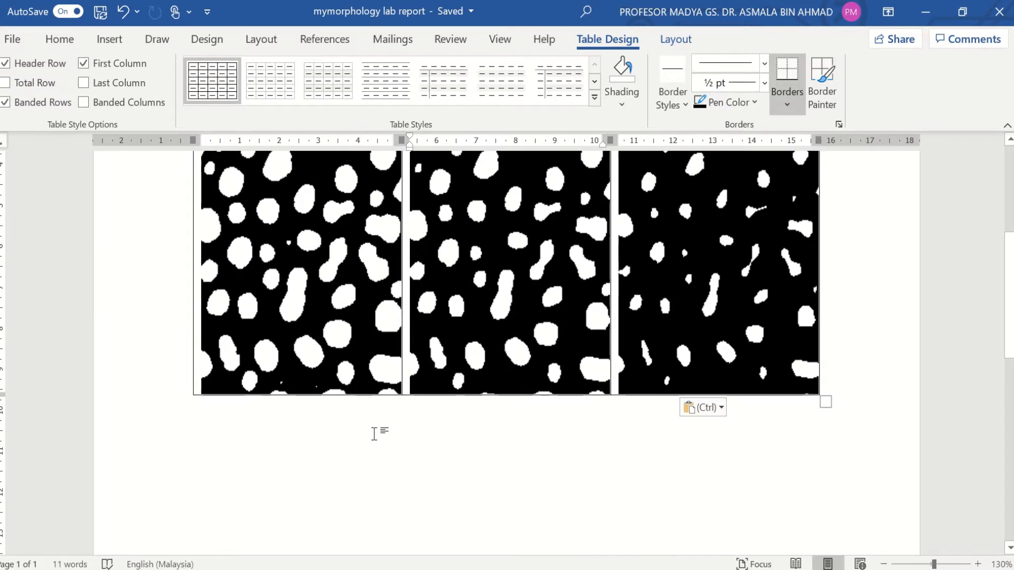
{"action": "double_click", "coordinate": [374, 434]}
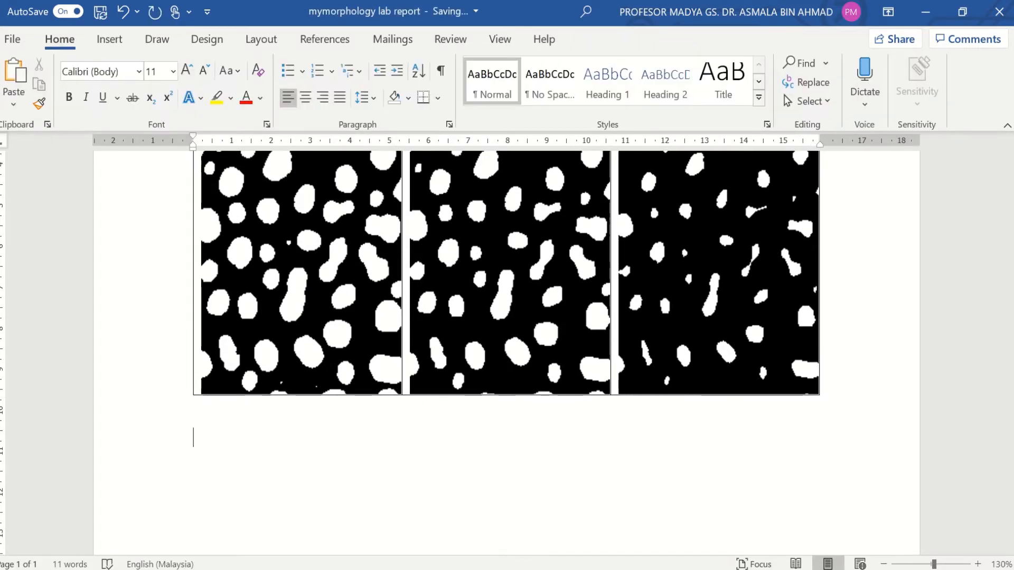
{"action": "type", "text": "dil"}
{"action": "key", "text": "BackSpace"}
{"action": "key", "text": "BackSpace"}
{"action": "key", "text": "BackSpace"}
{"action": "key", "text": "Caps_Lock"}
{"action": "type", "text": "DILATE"}
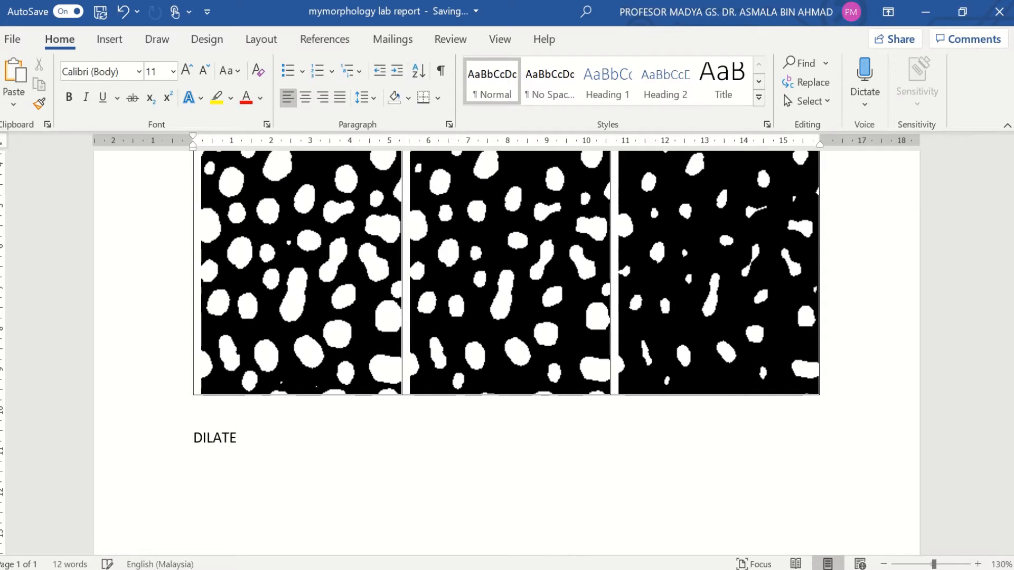
{"action": "scroll", "coordinate": [507, 317], "scroll_direction": "up", "scroll_amount": 5}
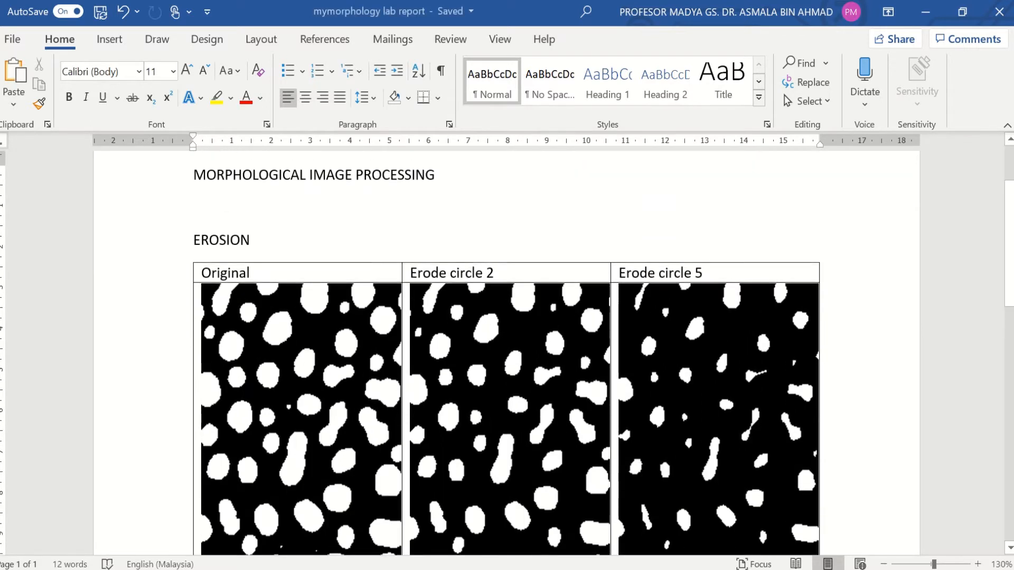
{"action": "scroll", "coordinate": [507, 317], "scroll_direction": "down", "scroll_amount": 3}
{"action": "key", "text": "BackSpace"}
{"action": "type", "text": "ION"}
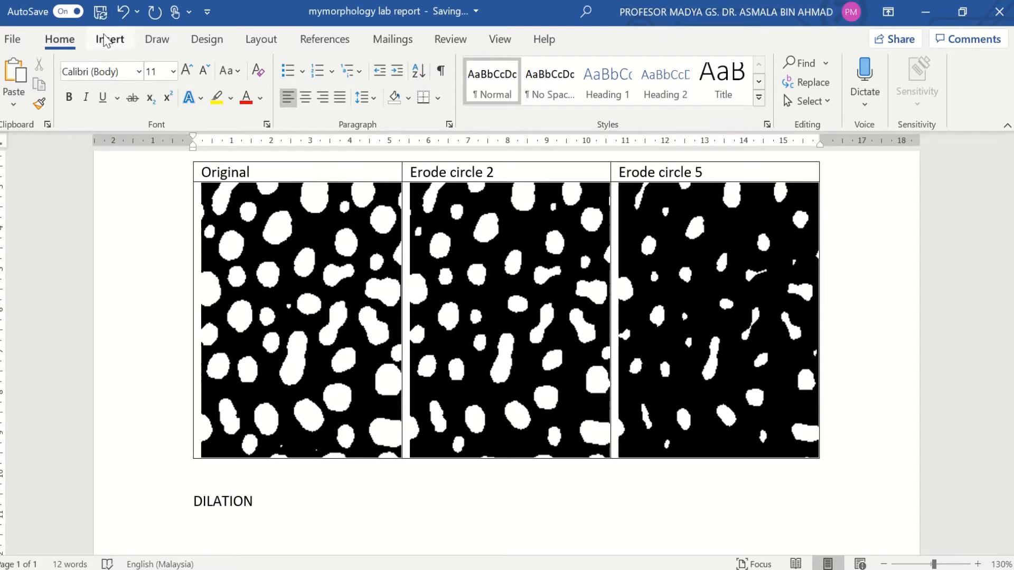
{"action": "left_click", "coordinate": [104, 39]}
Step: Insert a three-column, two-row table under the DILATION heading
{"action": "left_click", "coordinate": [53, 81]}
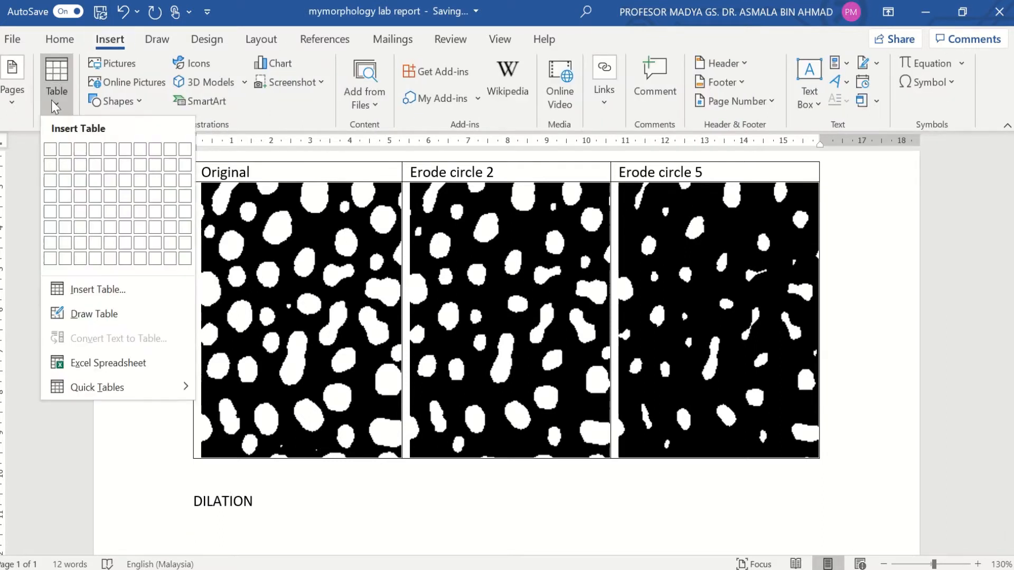
{"action": "left_click", "coordinate": [82, 165]}
{"action": "scroll", "coordinate": [234, 351], "scroll_direction": "down", "scroll_amount": 3}
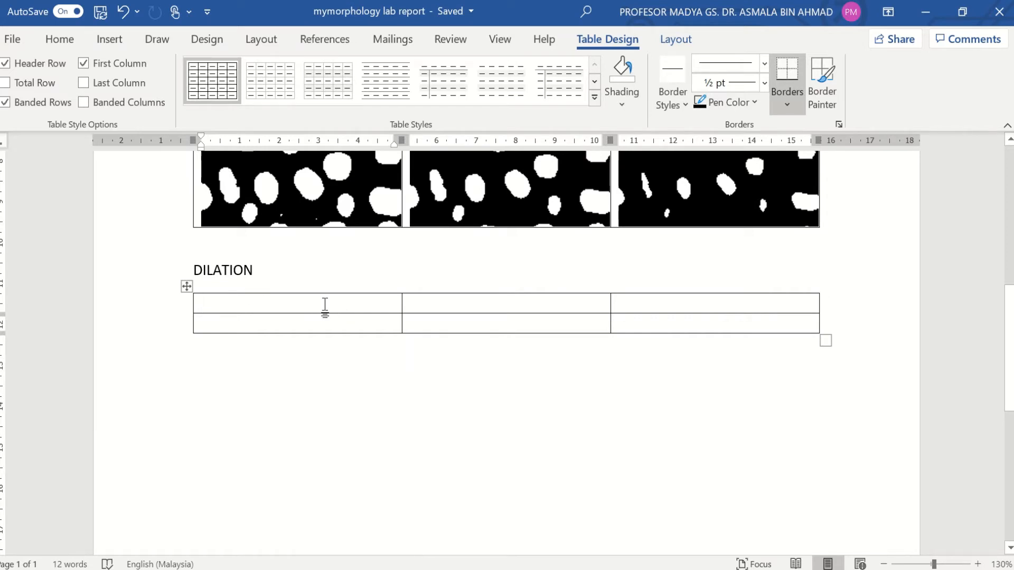
Step: Type the headers Original, dilate circle 2 and dilate circle 5
{"action": "type", "text": "O"}
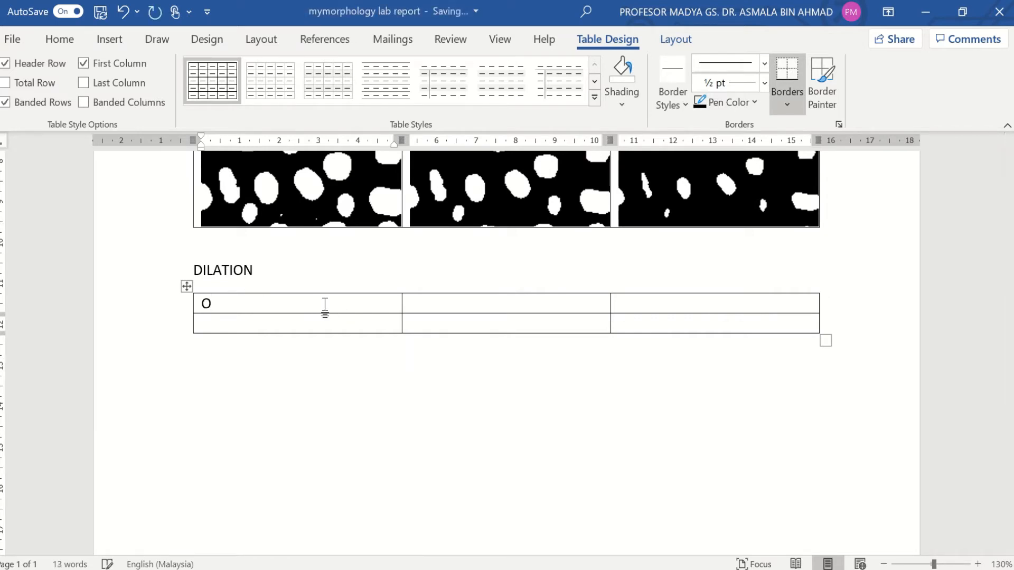
{"action": "key", "text": "Caps_Lock"}
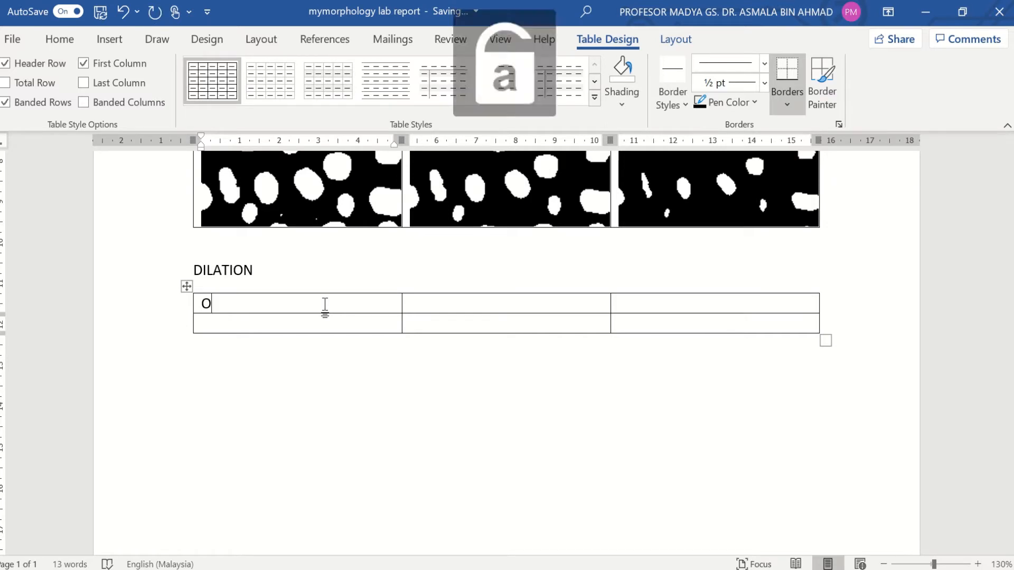
{"action": "type", "text": "riginal"}
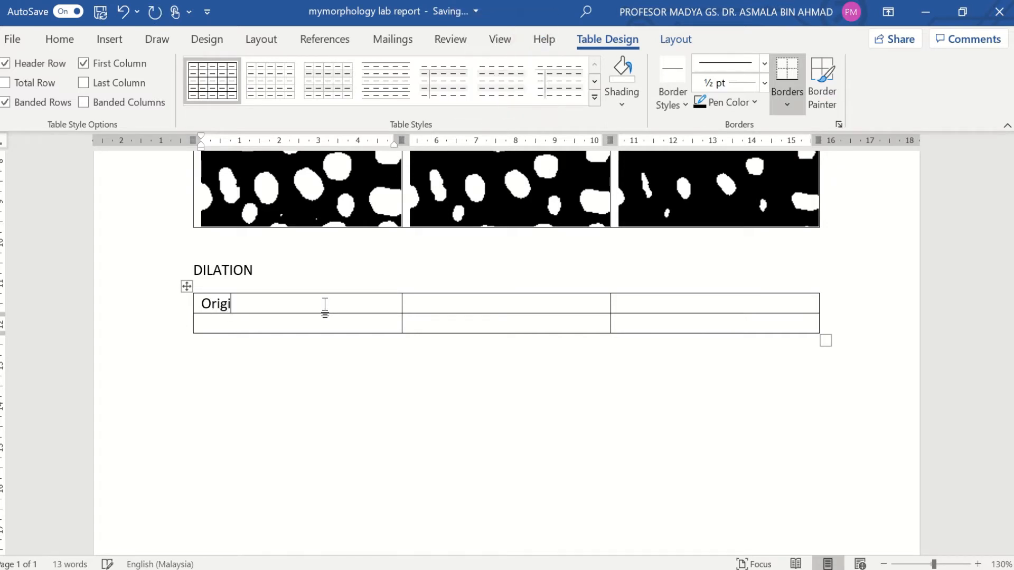
{"action": "left_click", "coordinate": [433, 305]}
{"action": "type", "text": "di"}
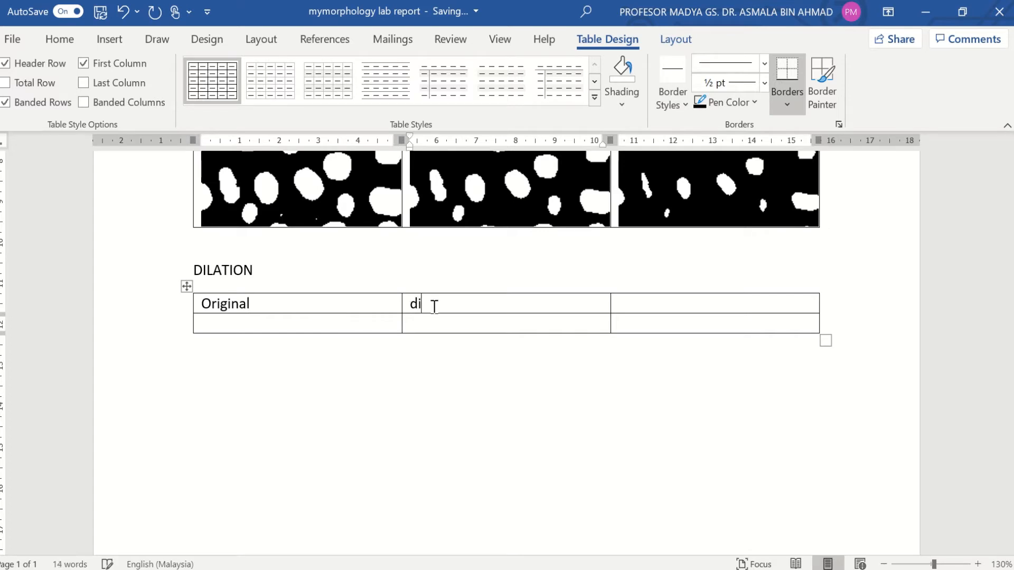
{"action": "type", "text": "late cu"}
{"action": "key", "text": "BackSpace"}
{"action": "type", "text": "ircle"}
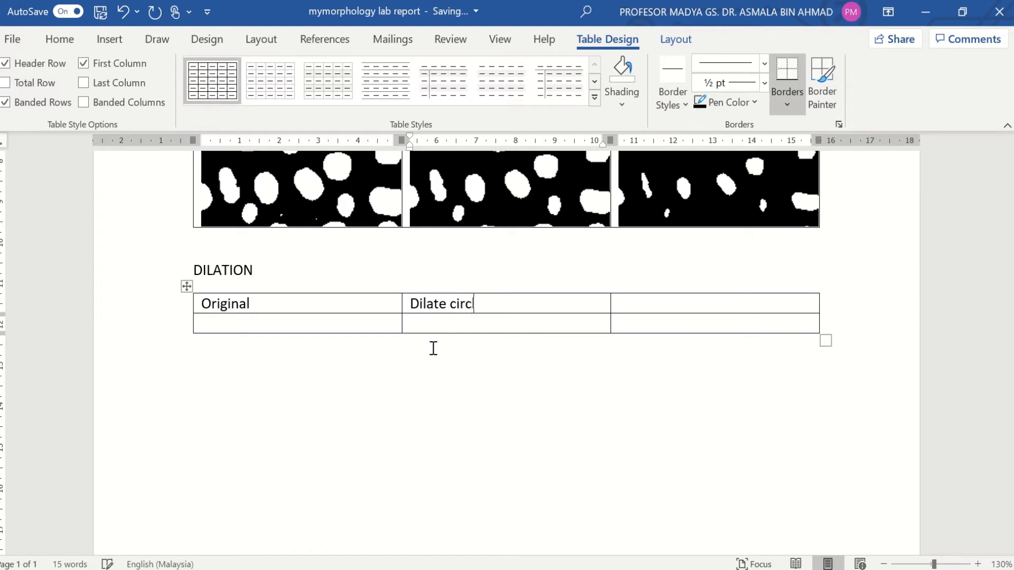
{"action": "type", "text": " 2"}
{"action": "left_click", "coordinate": [658, 302]}
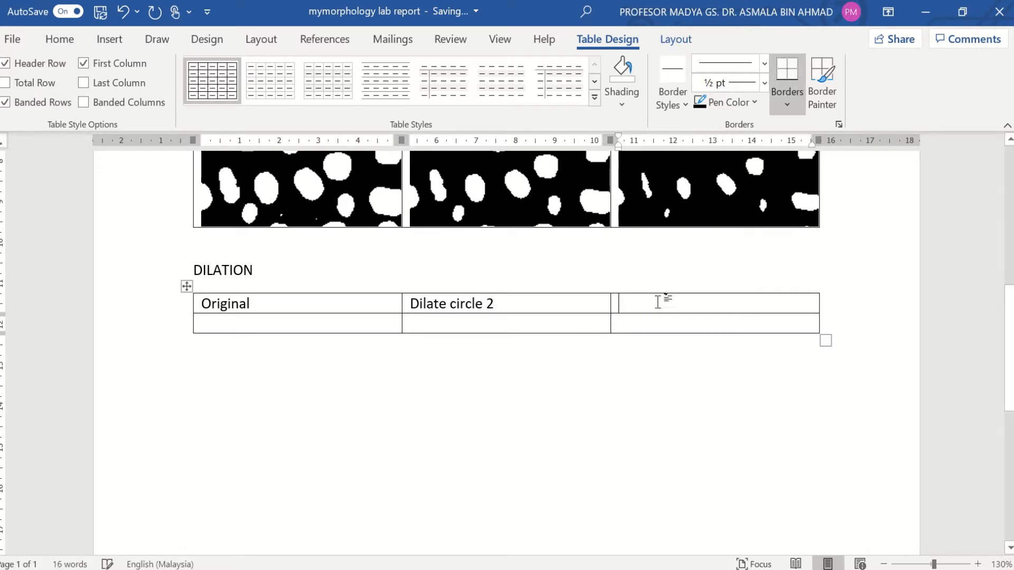
{"action": "type", "text": "dilate "}
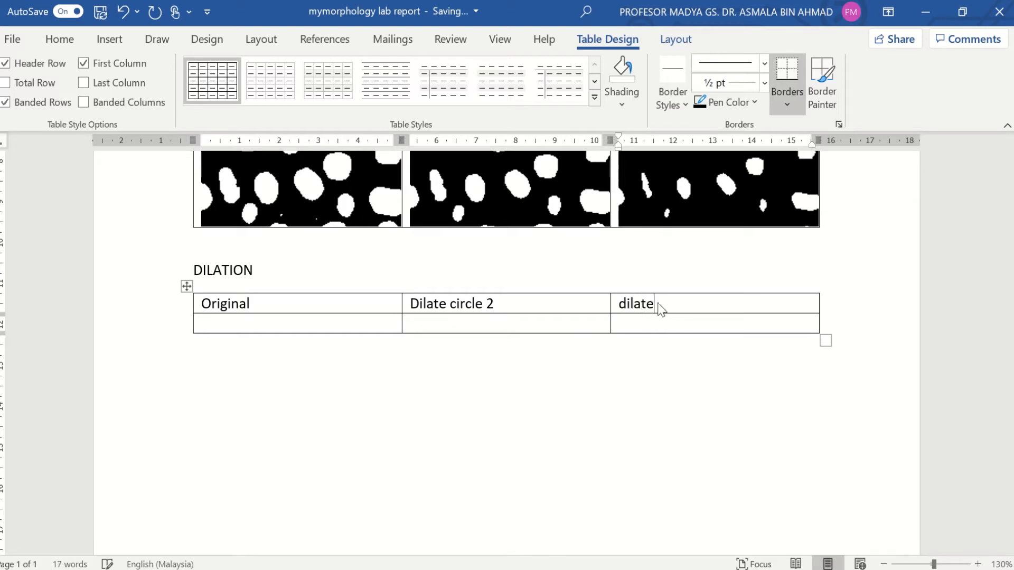
{"action": "type", "text": "circle 5"}
Step: Close the Erode circle 1 image and open Original.gif in Fiji
{"action": "left_click", "coordinate": [929, 6]}
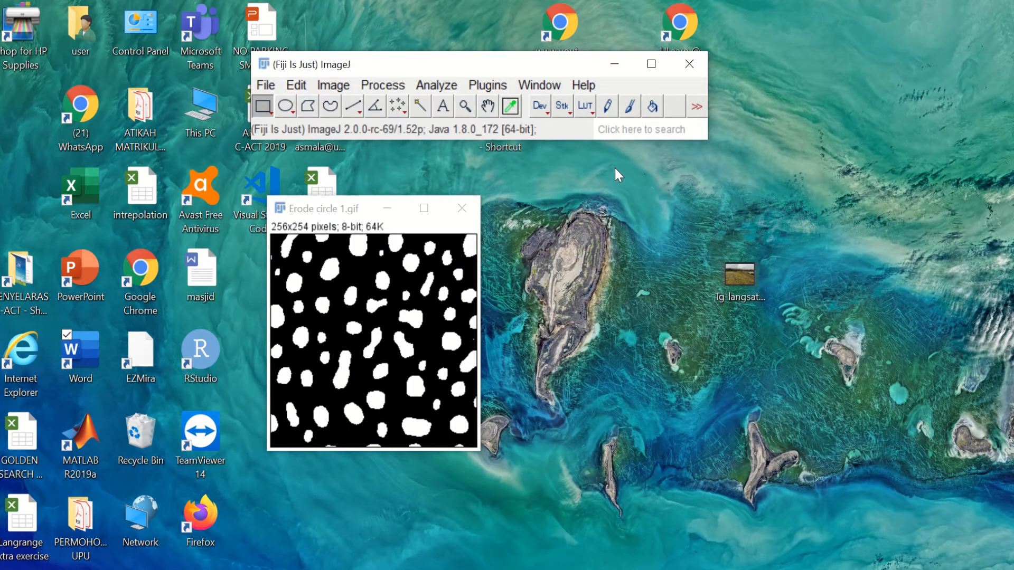
{"action": "left_click", "coordinate": [466, 215]}
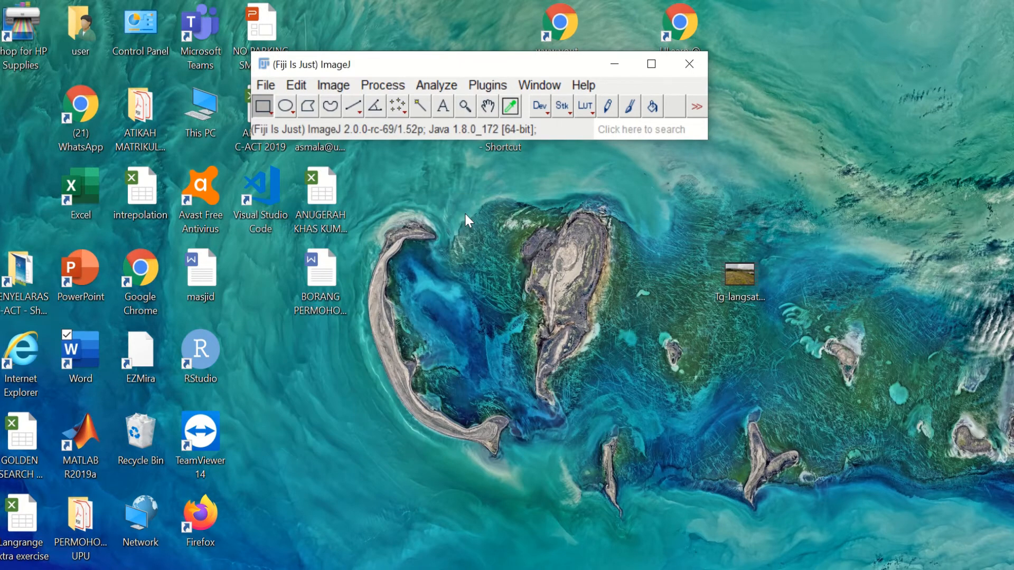
{"action": "left_click", "coordinate": [265, 89]}
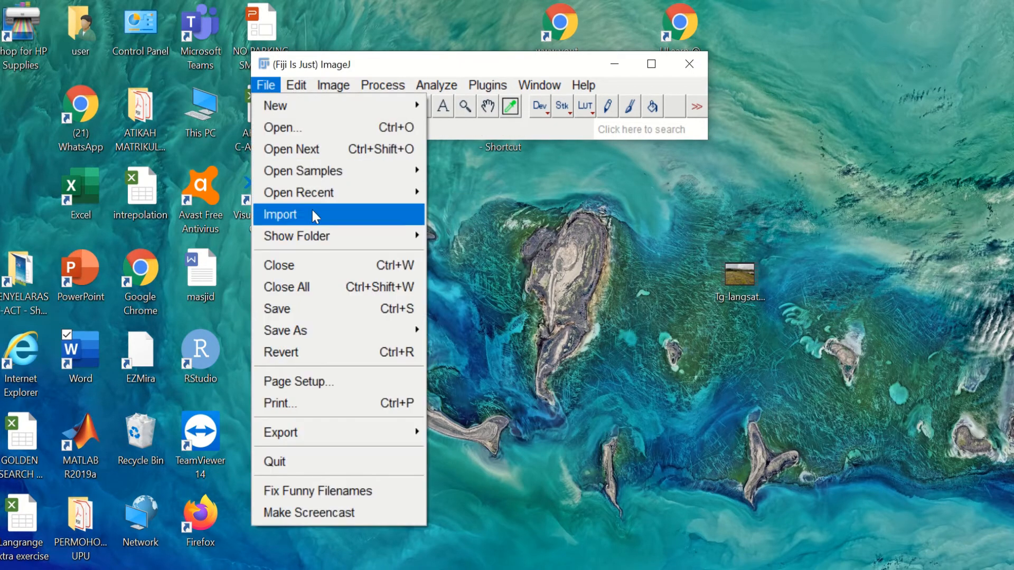
{"action": "left_click", "coordinate": [319, 135]}
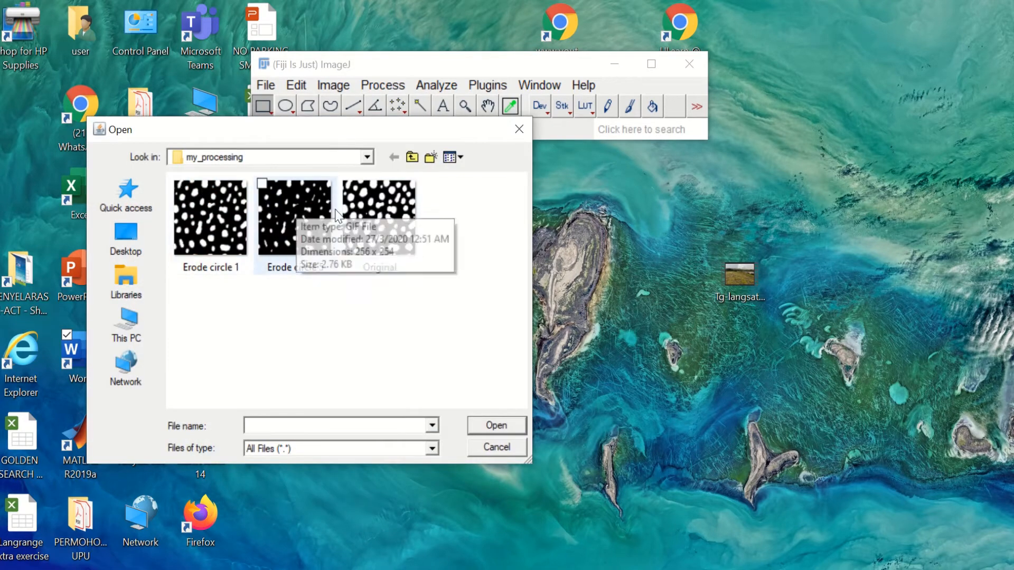
{"action": "double_click", "coordinate": [360, 226]}
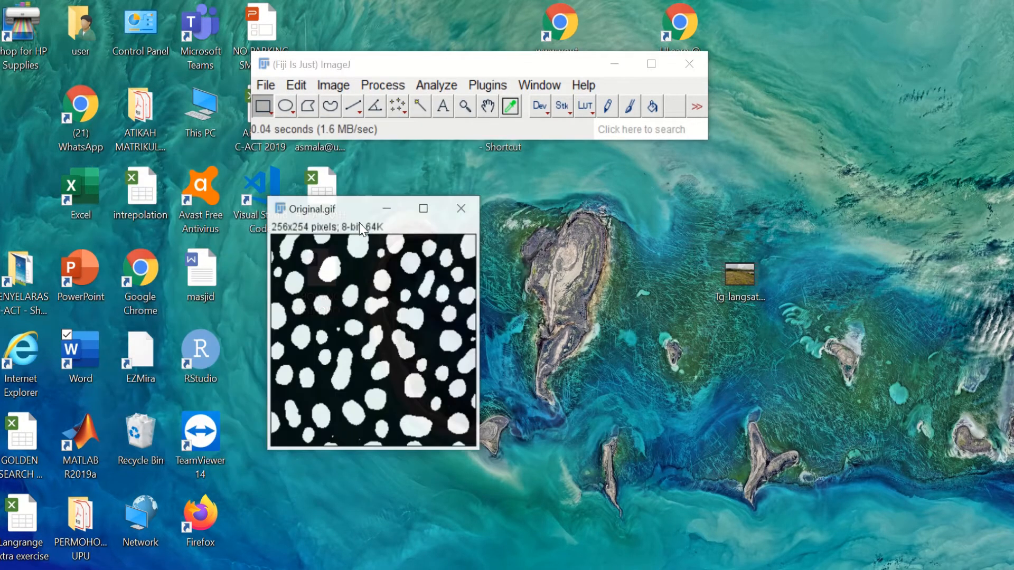
Step: Apply Gray Morphology to Original.gif with the dilate operator and a circle of radius 2
{"action": "left_click", "coordinate": [382, 85]}
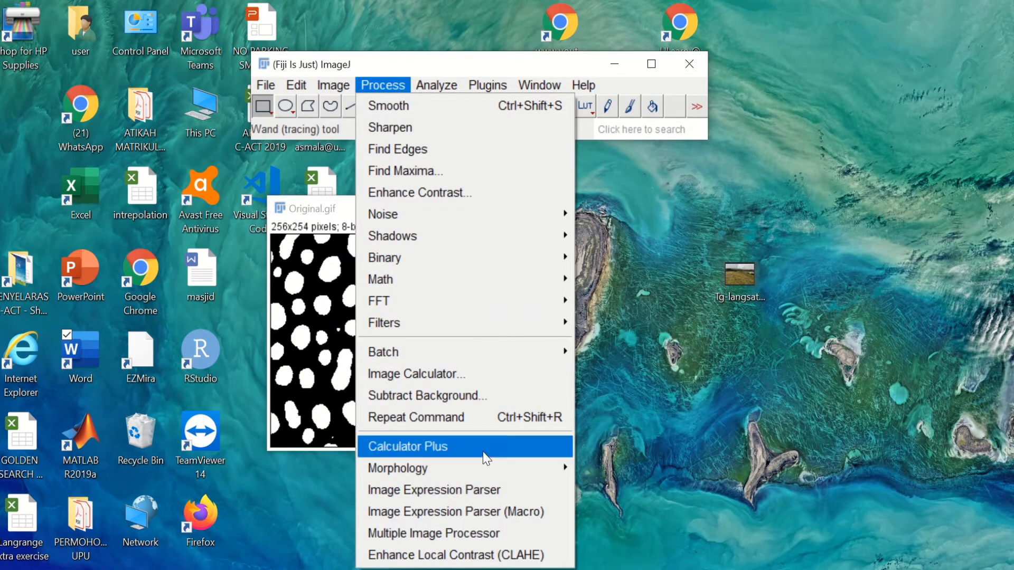
{"action": "mouse_move", "coordinate": [483, 468]}
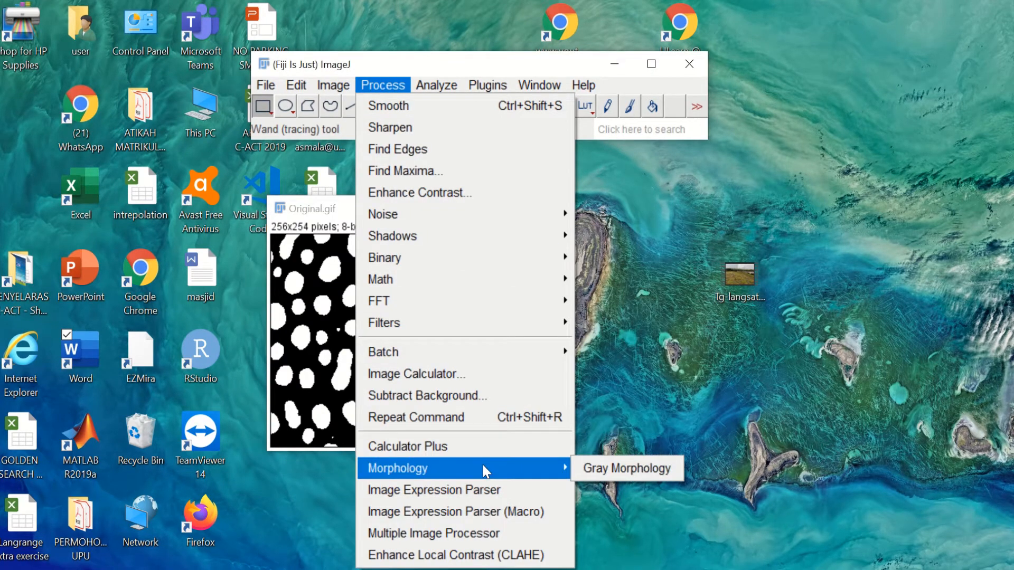
{"action": "left_click", "coordinate": [599, 465]}
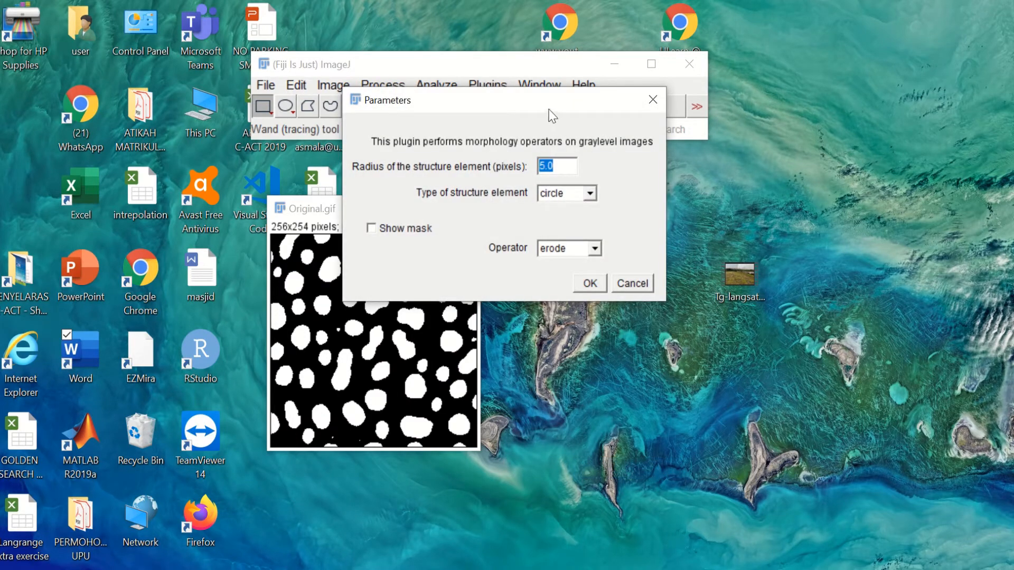
{"action": "left_click_drag", "start_coordinate": [550, 107], "coordinate": [736, 95]}
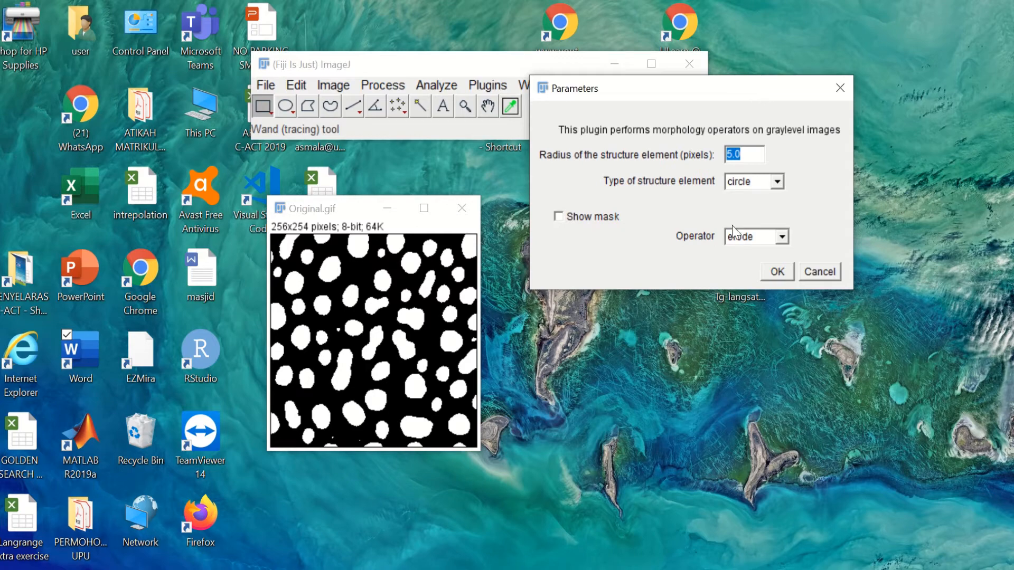
{"action": "left_click", "coordinate": [750, 237]}
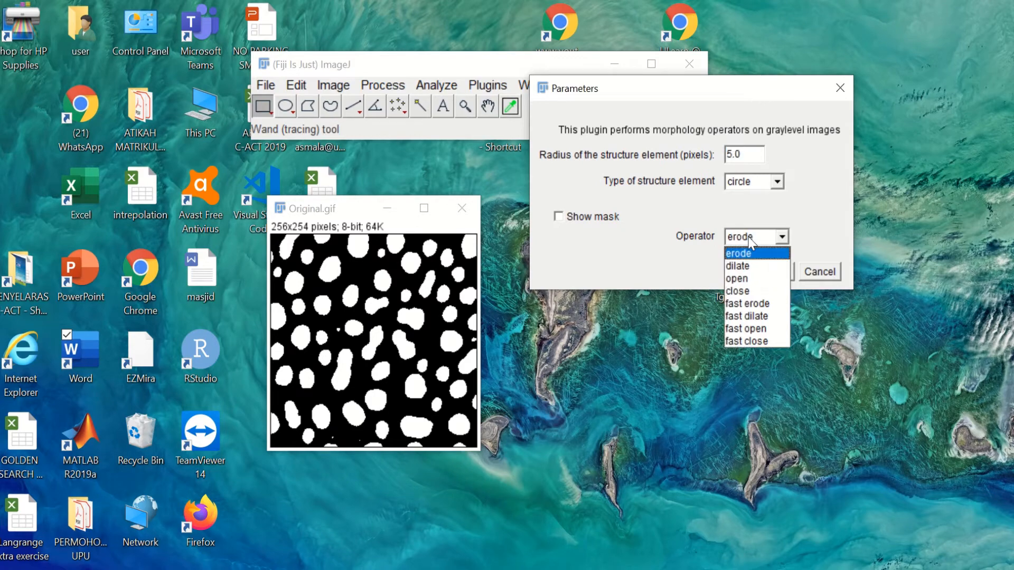
{"action": "left_click", "coordinate": [752, 267]}
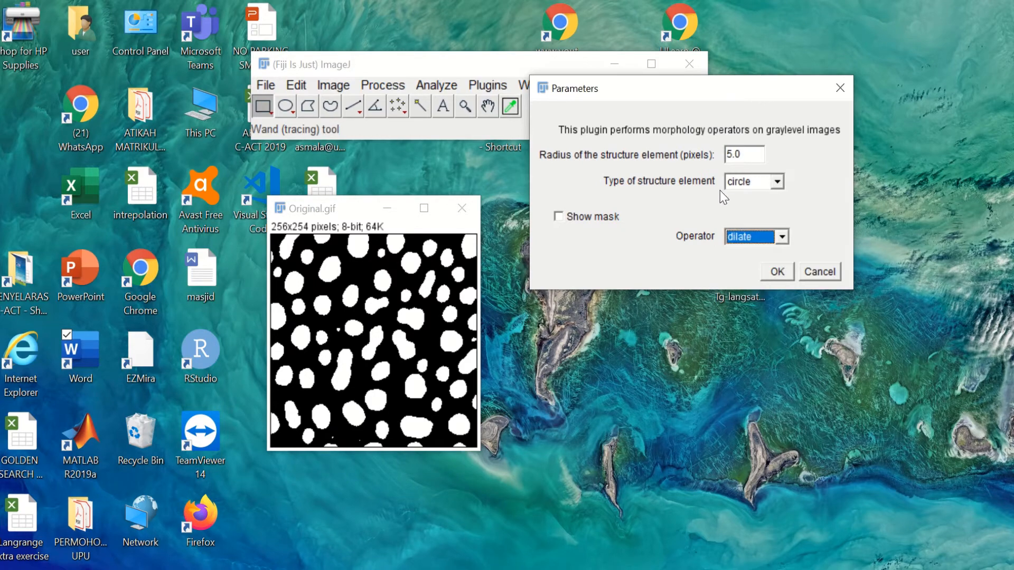
{"action": "double_click", "coordinate": [734, 156]}
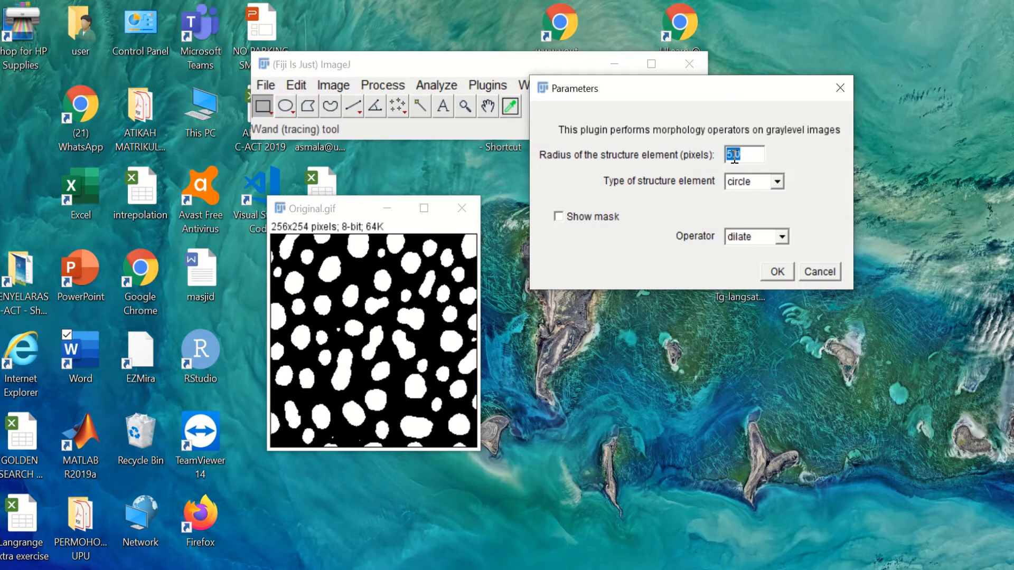
{"action": "type", "text": "2"}
{"action": "left_click", "coordinate": [776, 272]}
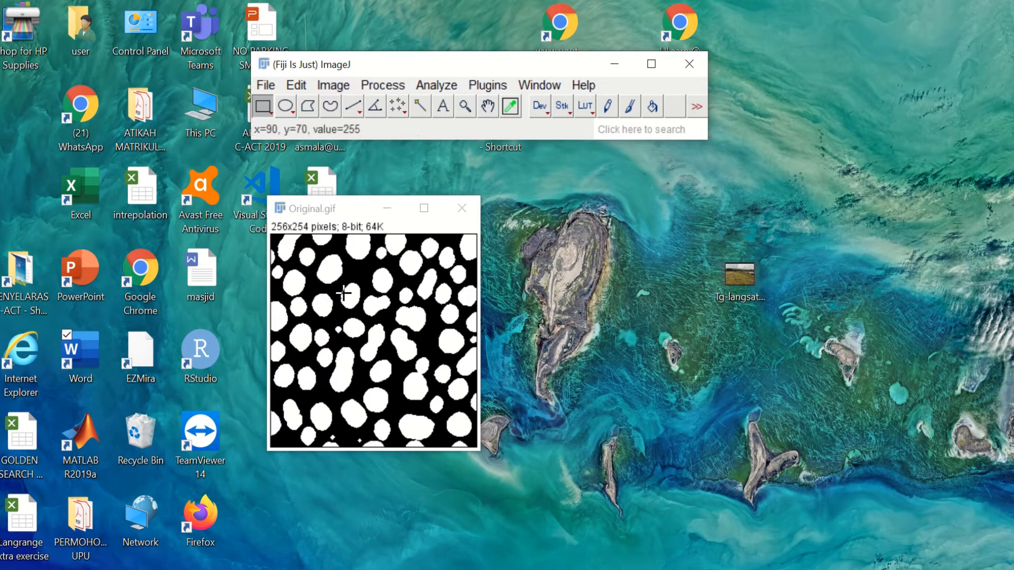
Step: Save the radius-2 dilation result as the GIF file 'Dilate circle 2'
{"action": "left_click", "coordinate": [265, 85]}
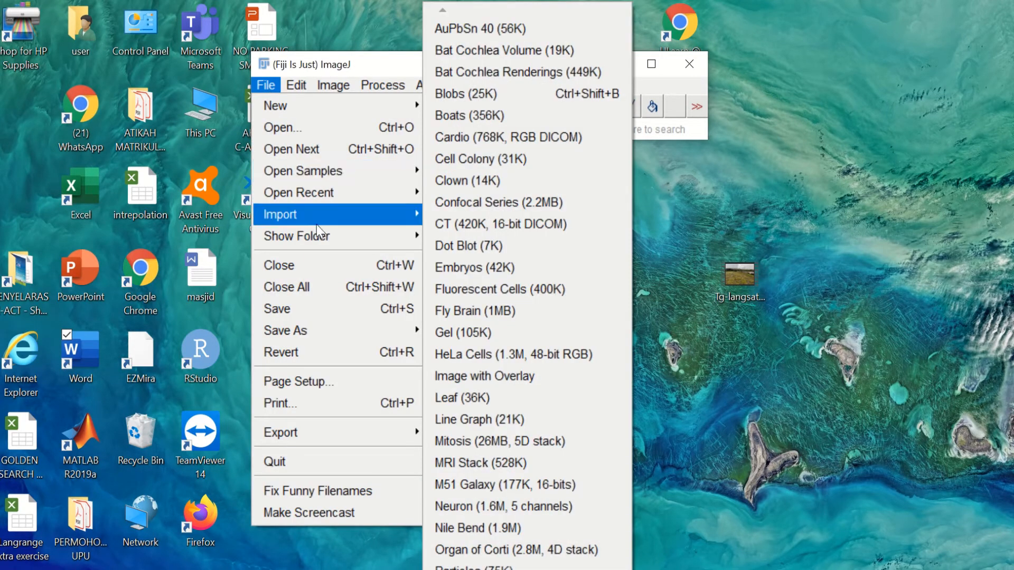
{"action": "mouse_move", "coordinate": [315, 326]}
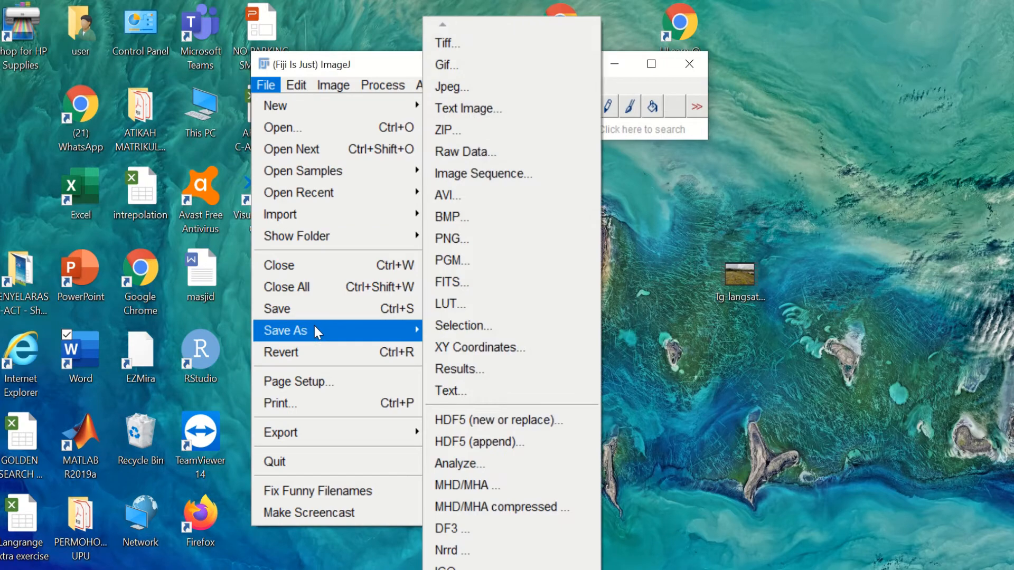
{"action": "left_click", "coordinate": [494, 72]}
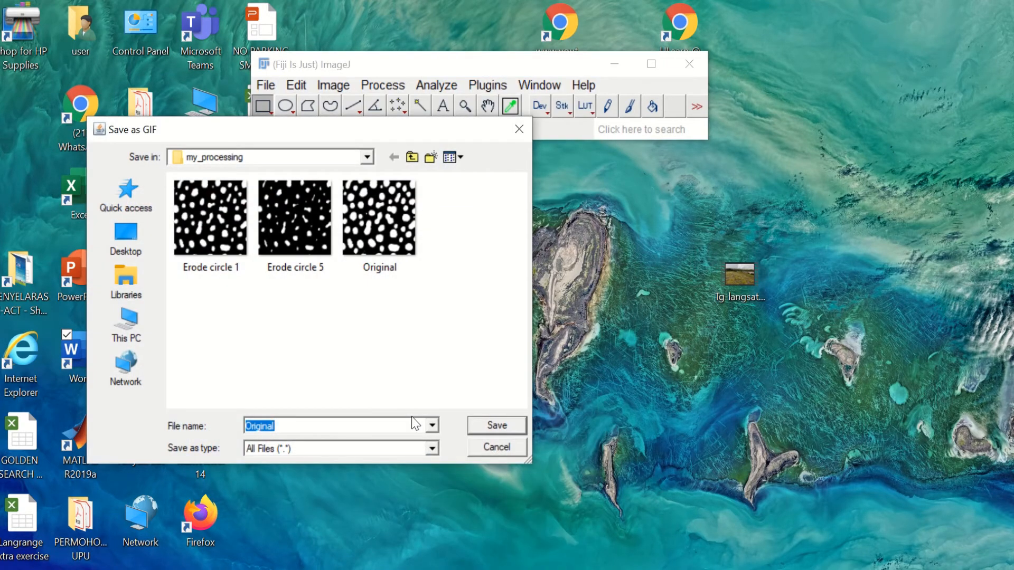
{"action": "type", "text": "Dilate circle 2"}
{"action": "key", "text": "Return"}
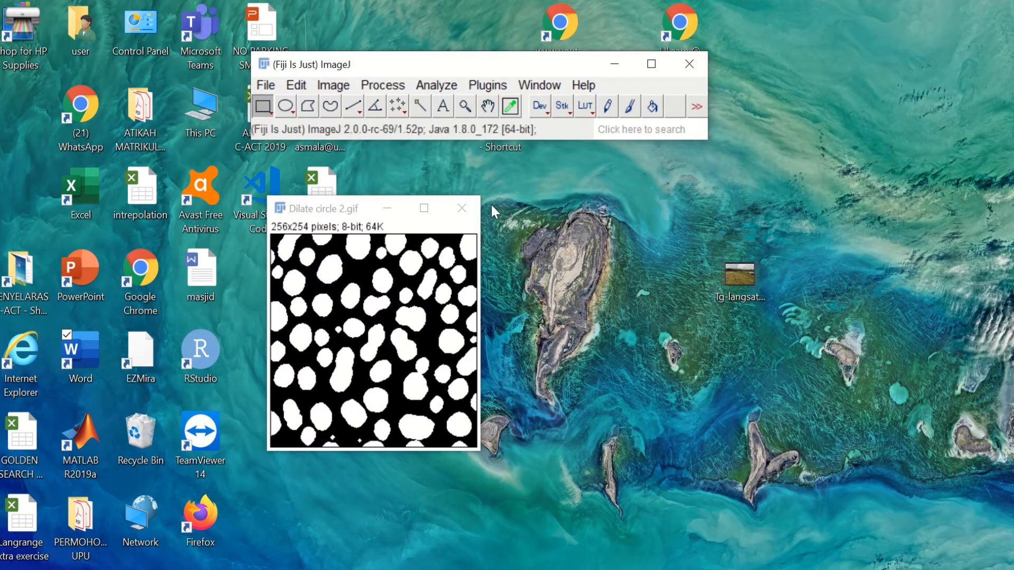
Step: Close Dilate circle 2 and reopen Original.gif
{"action": "left_click", "coordinate": [463, 208]}
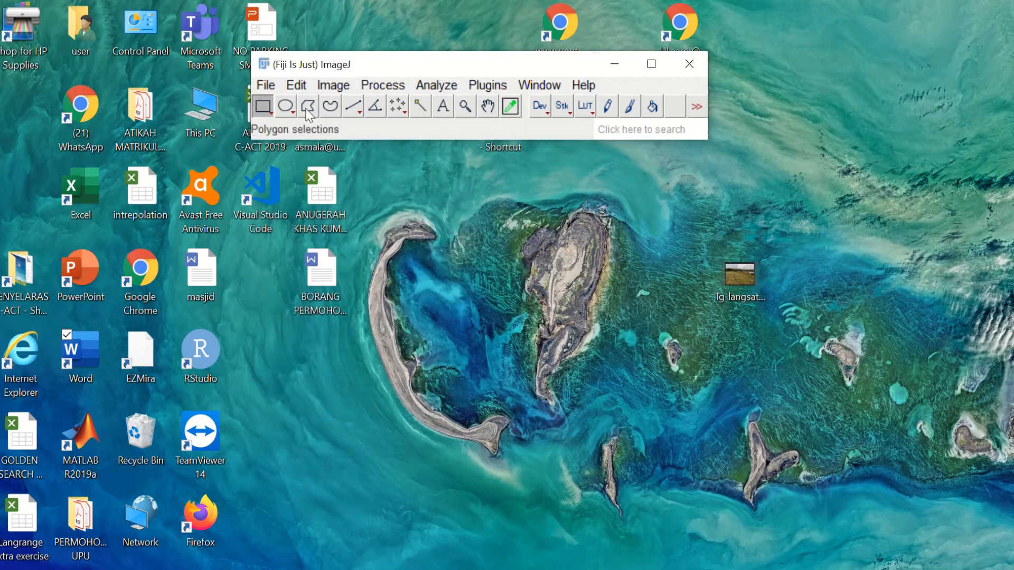
{"action": "left_click", "coordinate": [264, 87]}
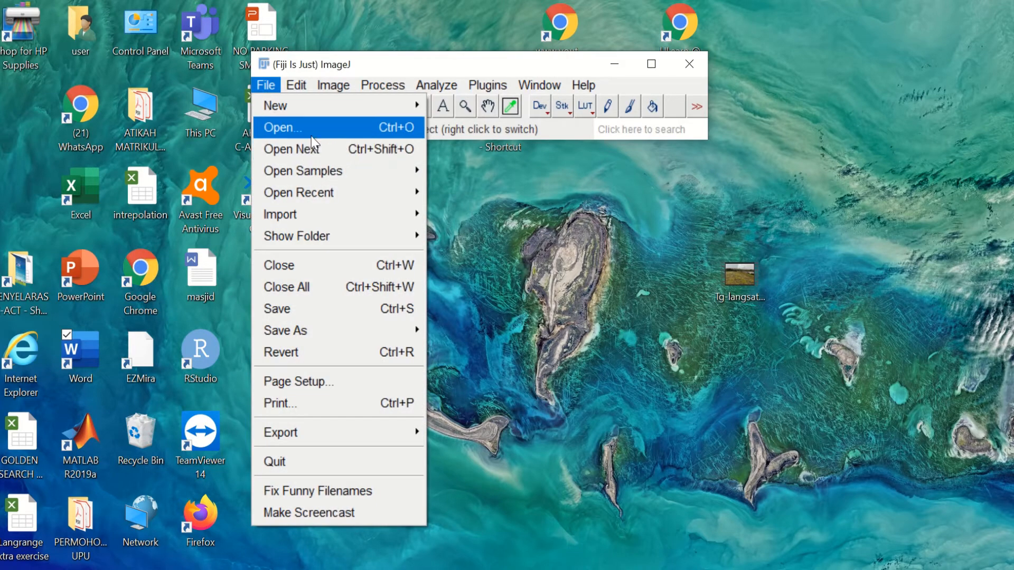
{"action": "left_click", "coordinate": [275, 127]}
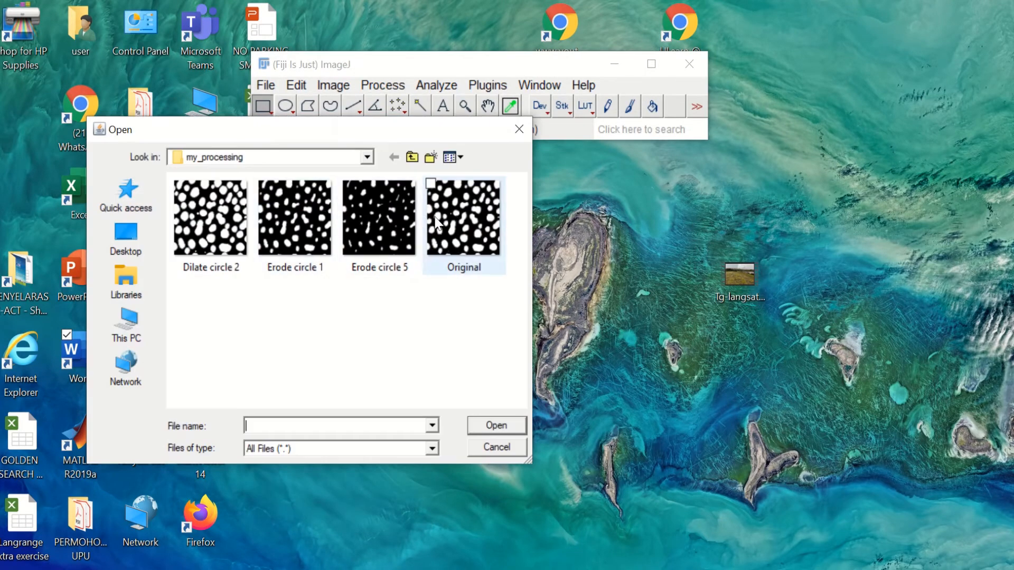
{"action": "double_click", "coordinate": [452, 224]}
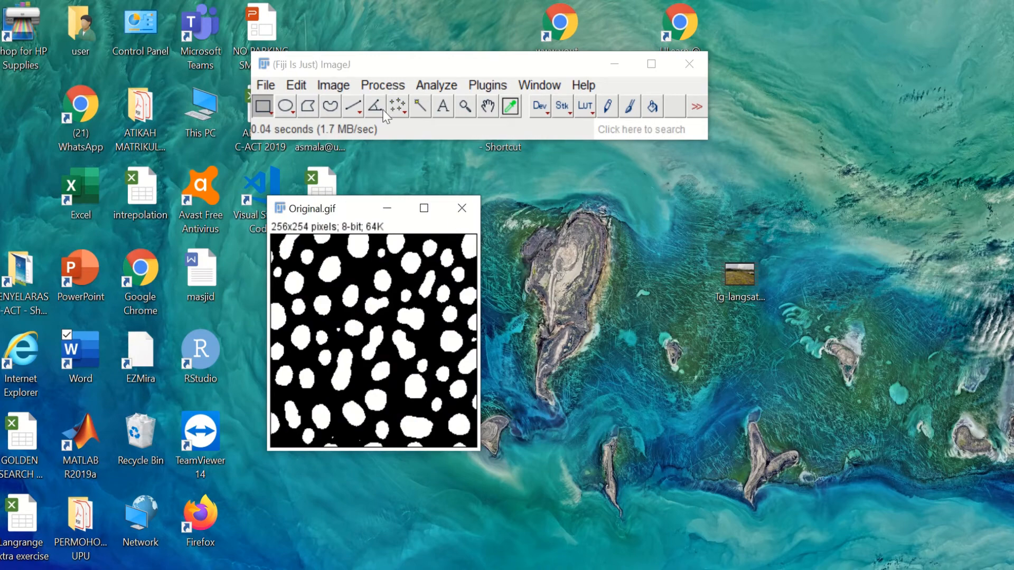
Step: Dilate Original.gif with Gray Morphology using a radius-5 circle element
{"action": "left_click", "coordinate": [388, 91]}
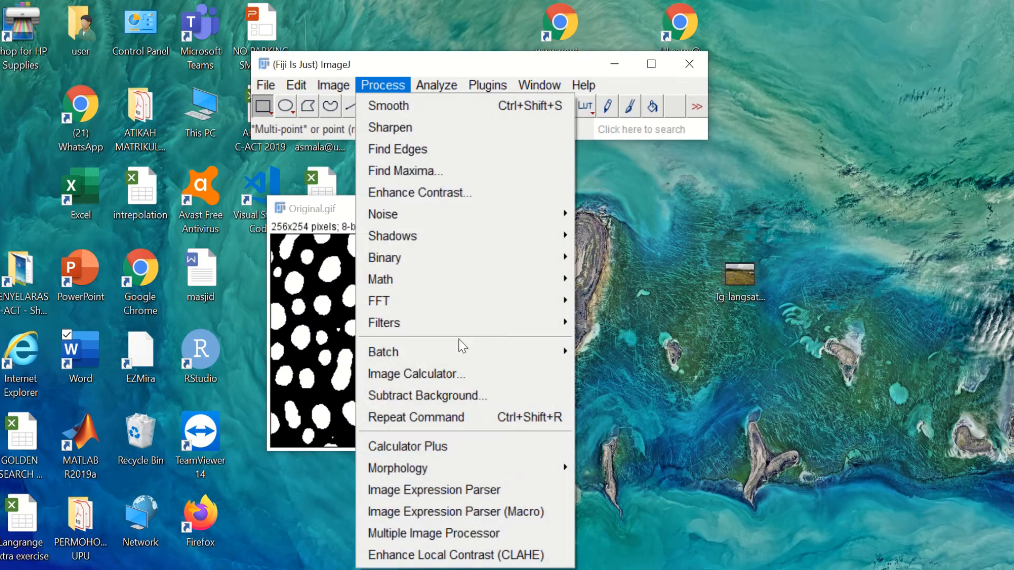
{"action": "mouse_move", "coordinate": [478, 474]}
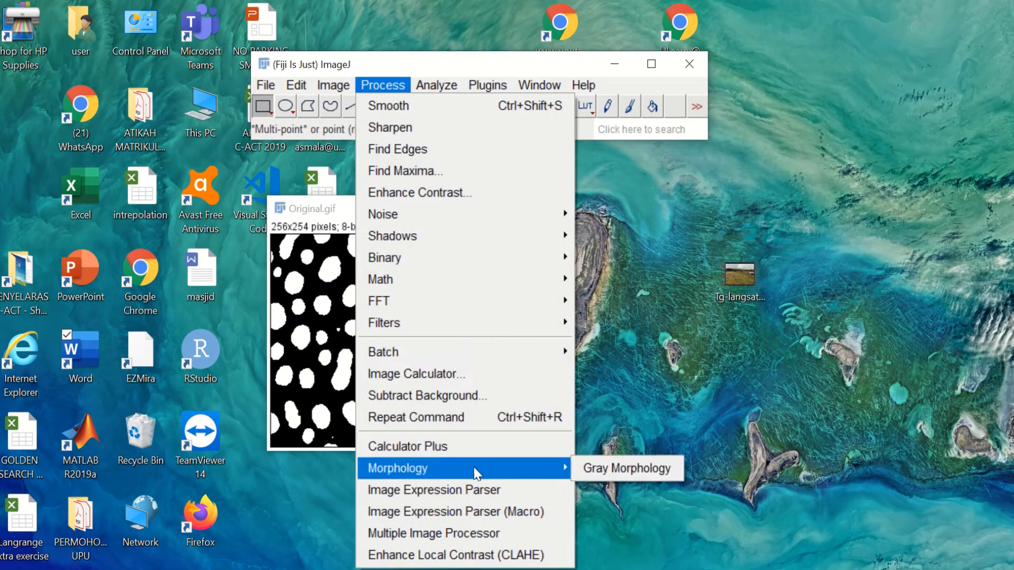
{"action": "left_click", "coordinate": [620, 467]}
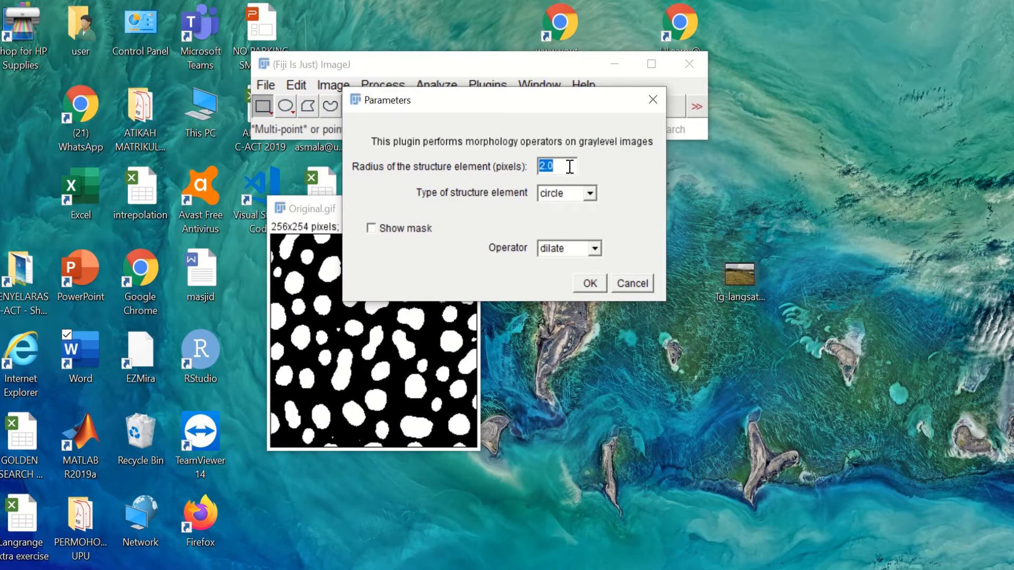
{"action": "type", "text": "5"}
{"action": "left_click_drag", "start_coordinate": [468, 101], "coordinate": [724, 114]}
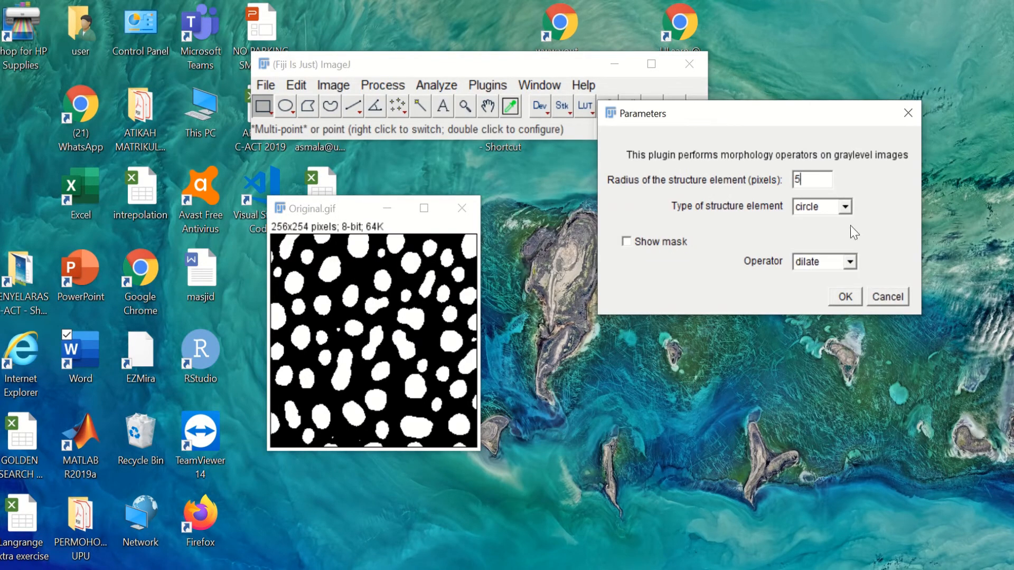
{"action": "left_click", "coordinate": [846, 297]}
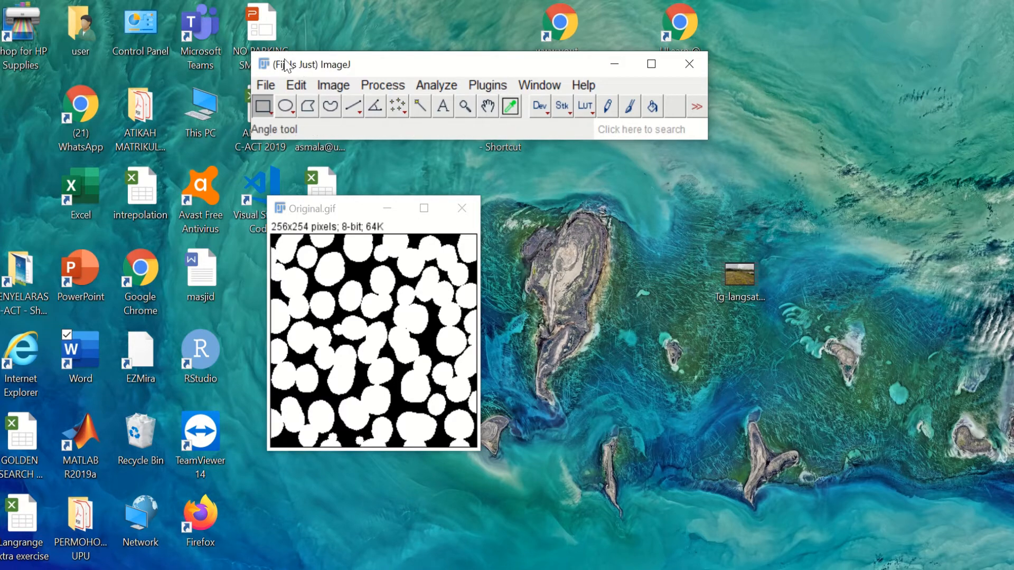
Step: Save the radius-5 dilation result as the GIF file 'Dilate circle 5'
{"action": "left_click", "coordinate": [266, 86]}
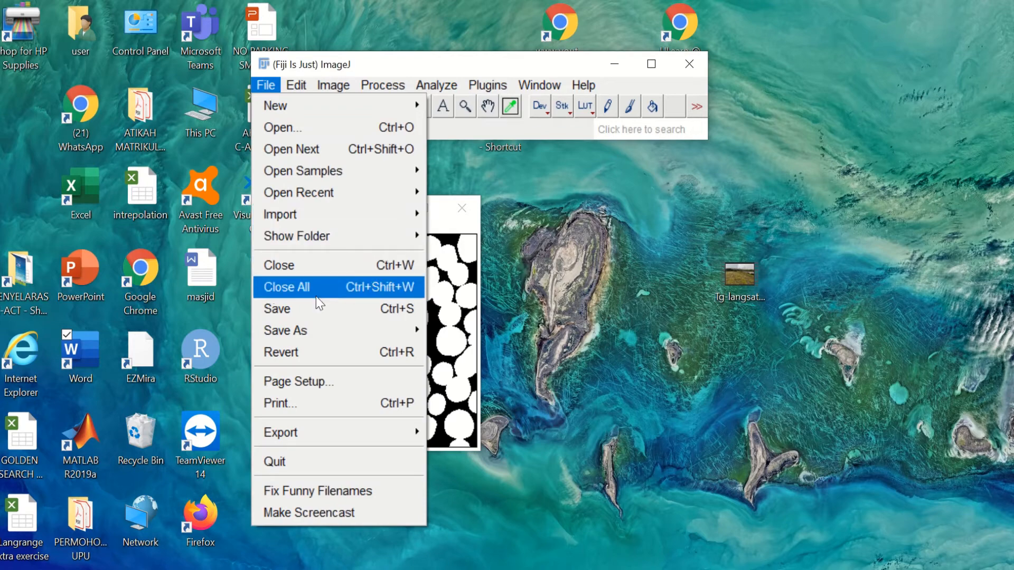
{"action": "mouse_move", "coordinate": [312, 329]}
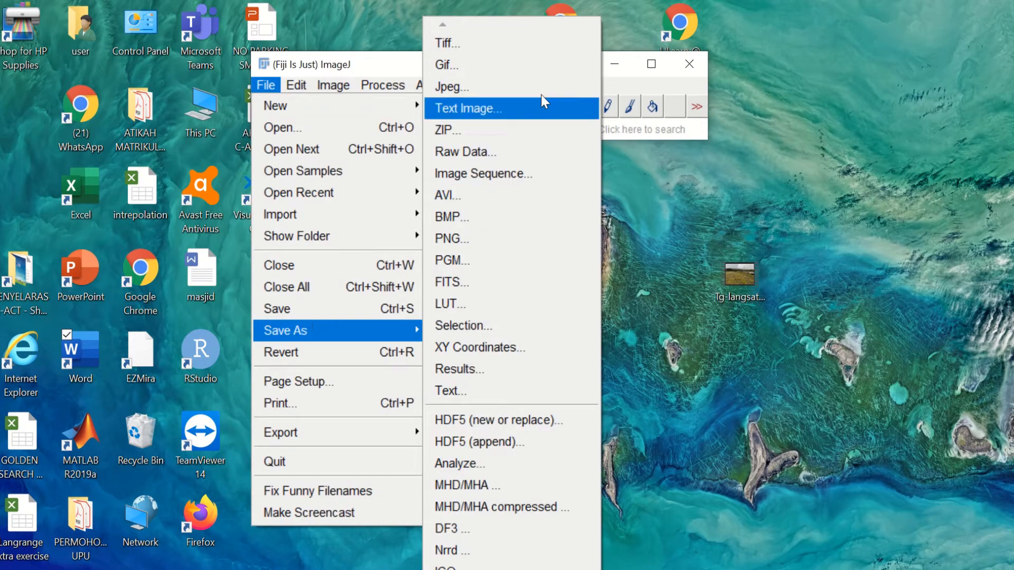
{"action": "left_click", "coordinate": [541, 80]}
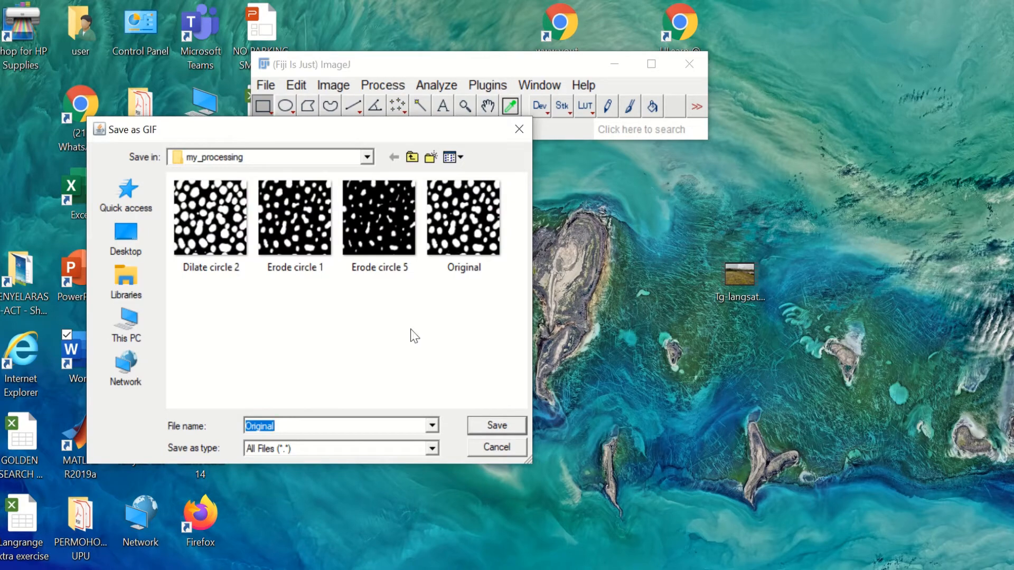
{"action": "left_click", "coordinate": [231, 267]}
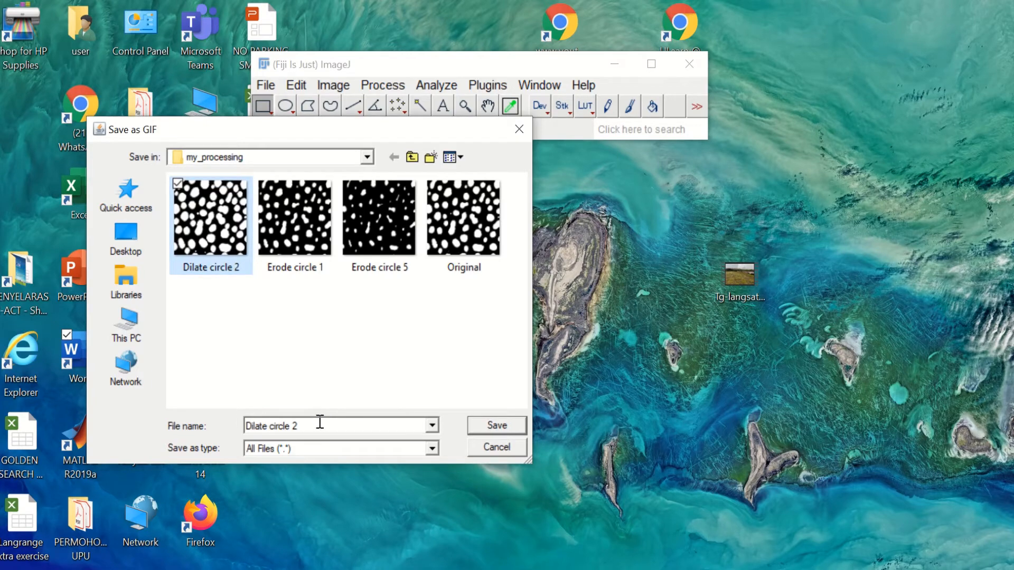
{"action": "left_click", "coordinate": [320, 421]}
{"action": "left_click", "coordinate": [320, 422]}
{"action": "key", "text": "BackSpace"}
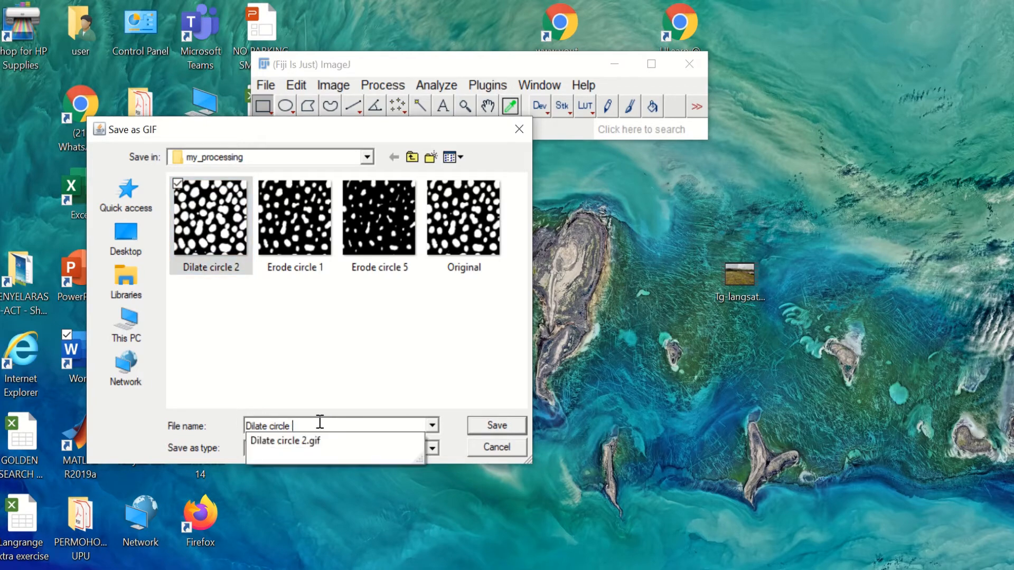
{"action": "type", "text": "5"}
{"action": "key", "text": "Return"}
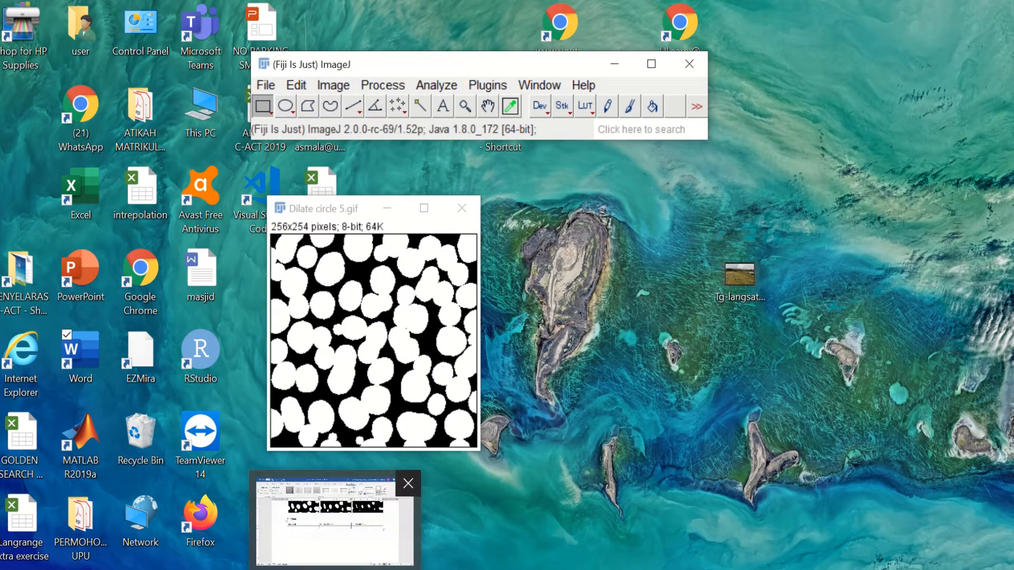
Step: Copy the original blob picture from the erosion table into the DILATION table's Original cell
{"action": "key", "text": "alt+Tab"}
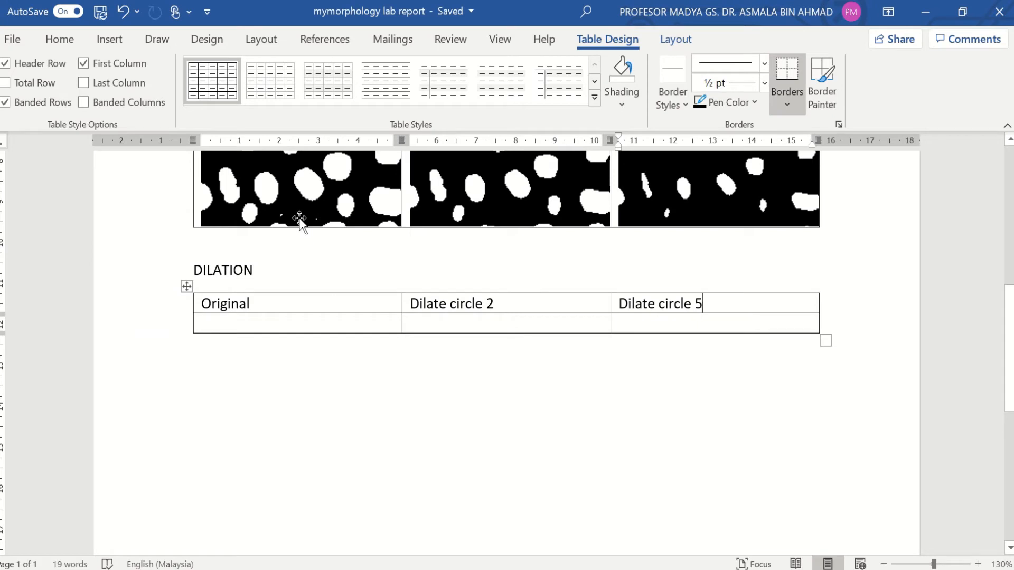
{"action": "left_click", "coordinate": [296, 201]}
{"action": "scroll", "coordinate": [296, 200], "scroll_direction": "up", "scroll_amount": 3}
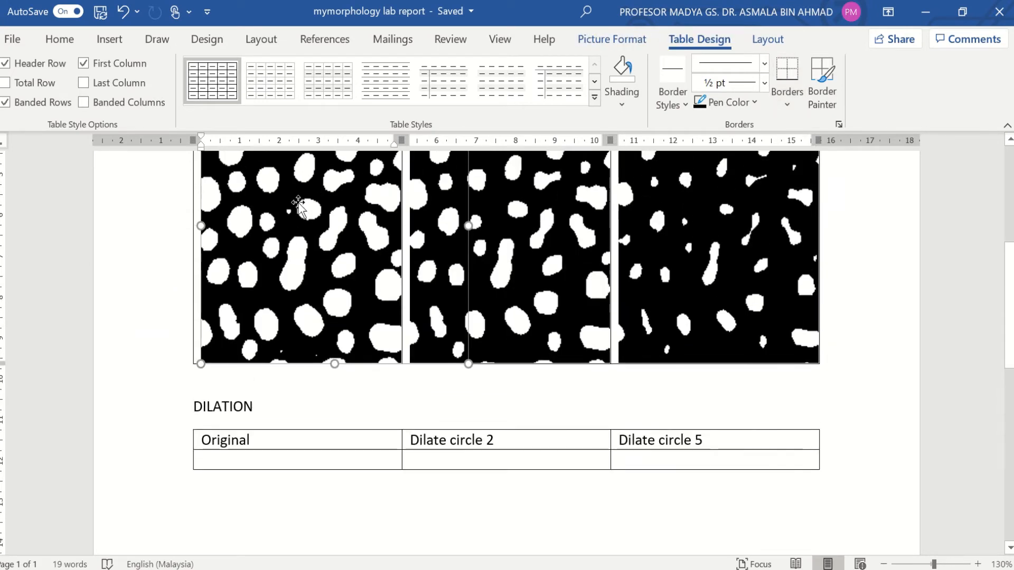
{"action": "right_click", "coordinate": [298, 203]}
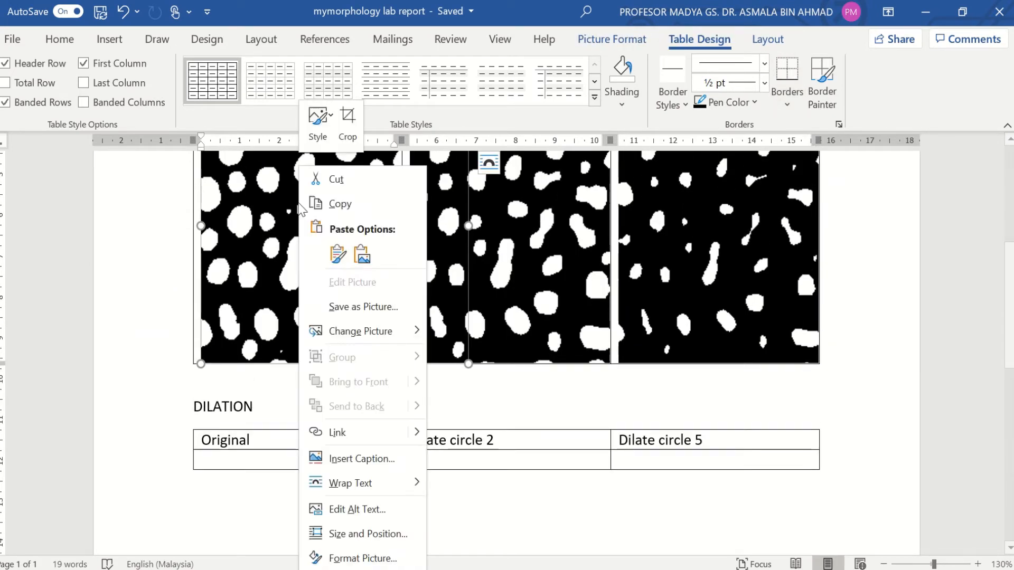
{"action": "left_click", "coordinate": [340, 204]}
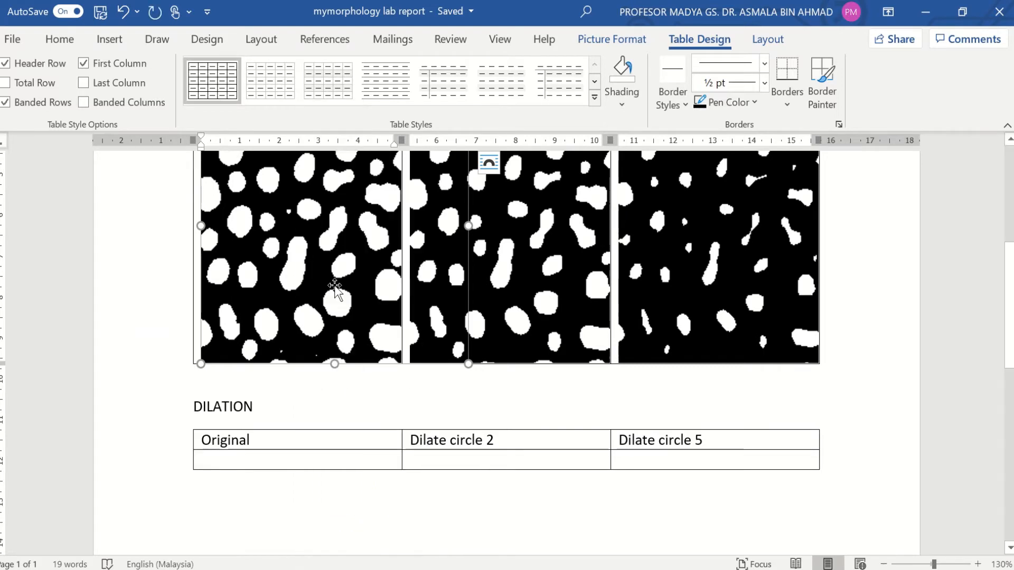
{"action": "left_click", "coordinate": [306, 468]}
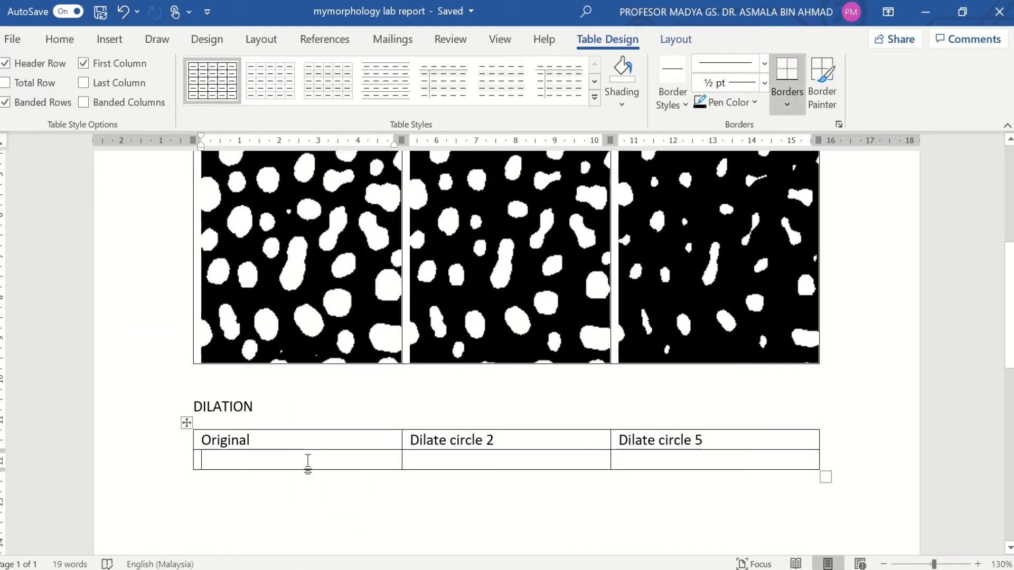
{"action": "key", "text": "ctrl+v"}
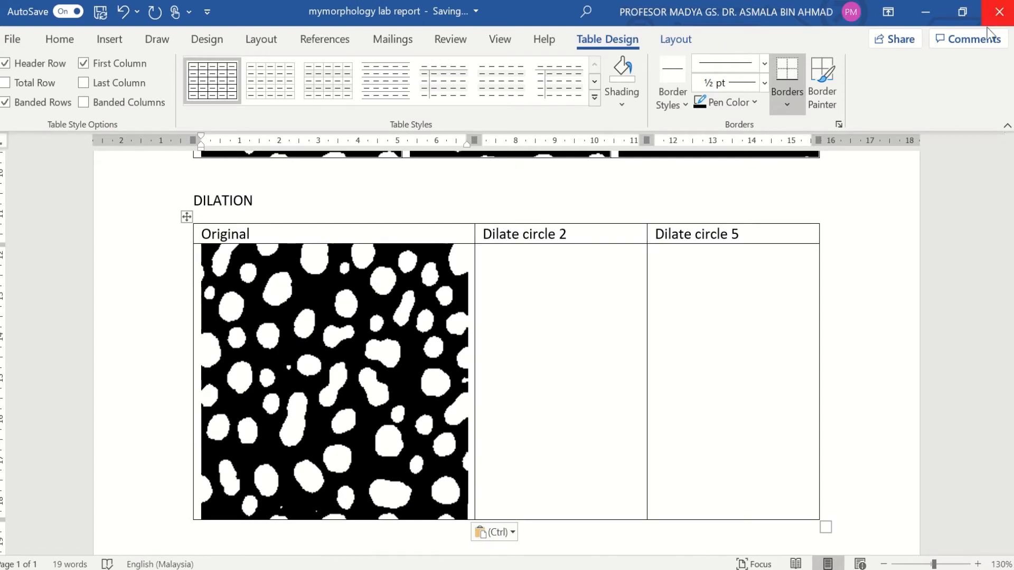
Step: Minimize Word and copy the Dilate circle 5 image to the system clipboard
{"action": "left_click", "coordinate": [933, 15]}
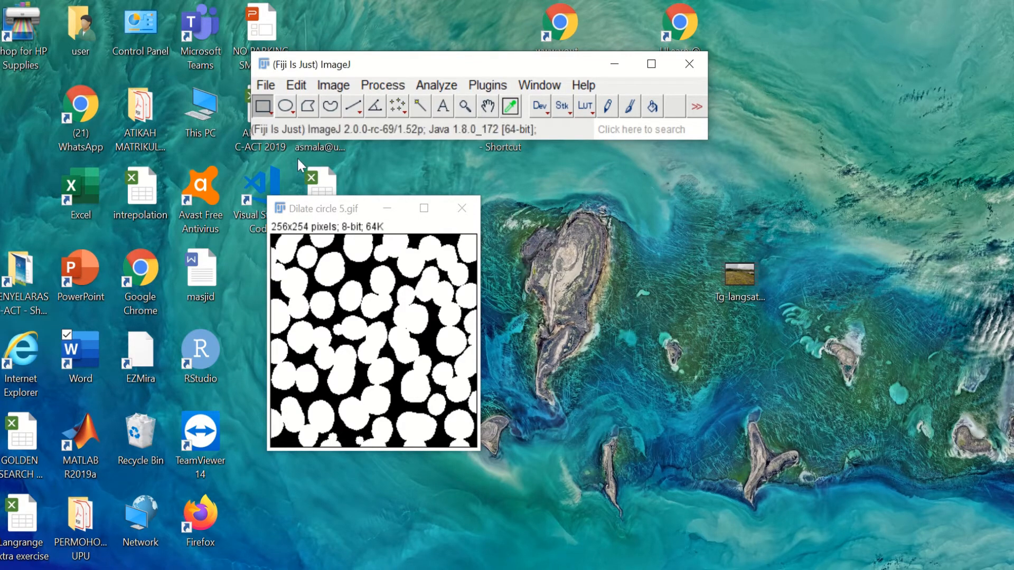
{"action": "left_click", "coordinate": [296, 85]}
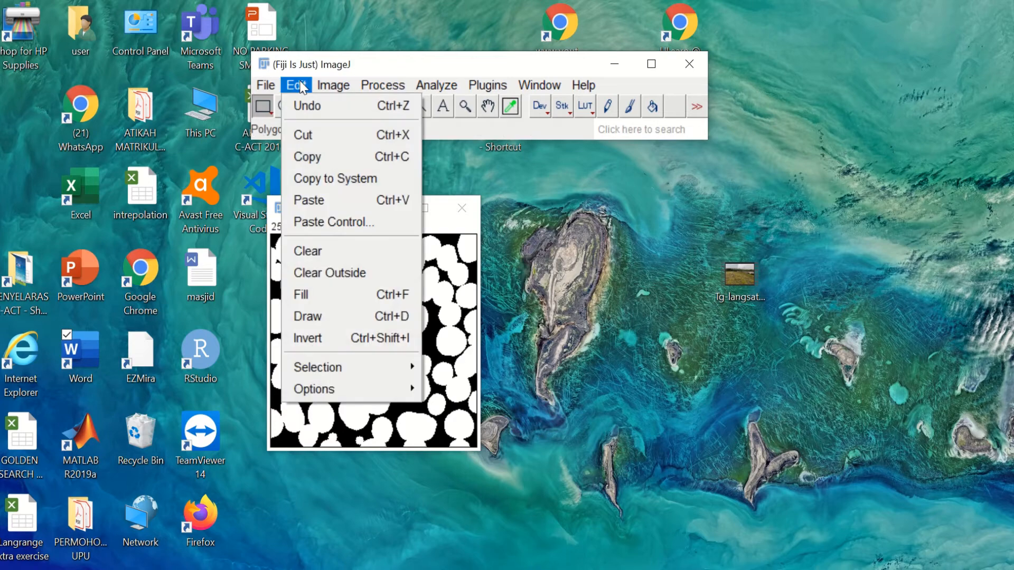
{"action": "left_click", "coordinate": [360, 177]}
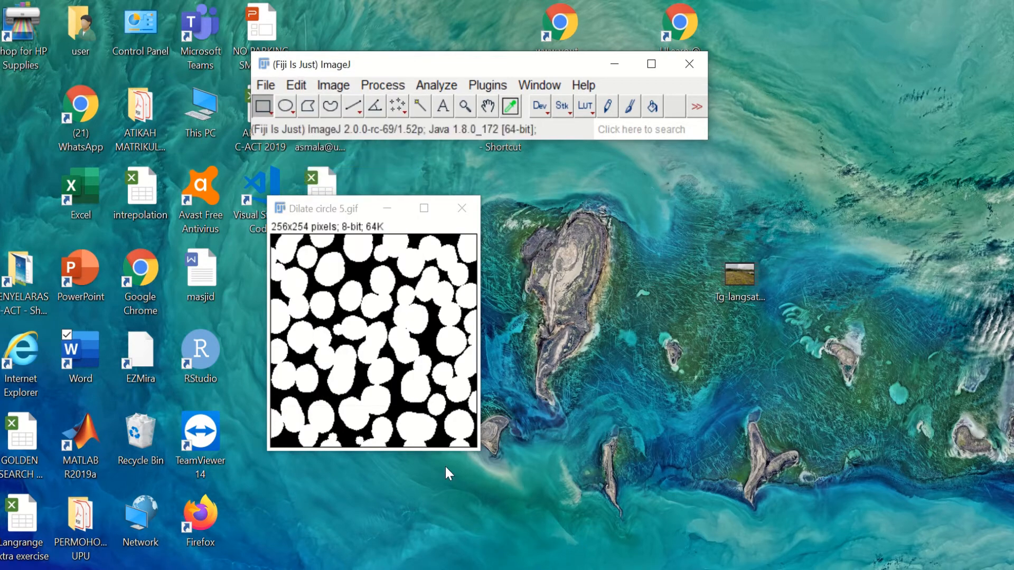
Step: Paste the Dilate circle 5 image into its DILATION table cell, then minimize Word
{"action": "mouse_move", "coordinate": [357, 566]}
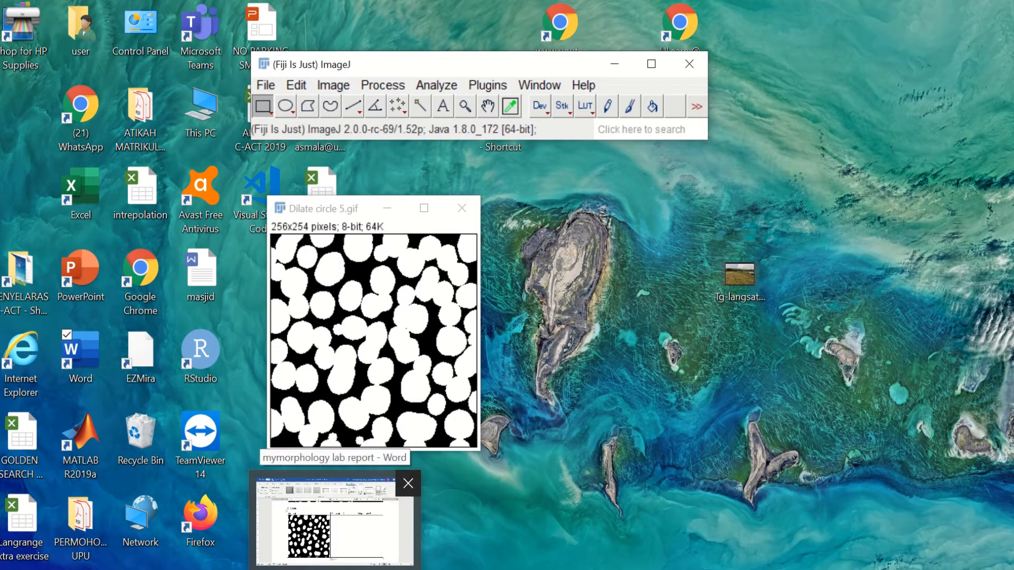
{"action": "left_click", "coordinate": [335, 546]}
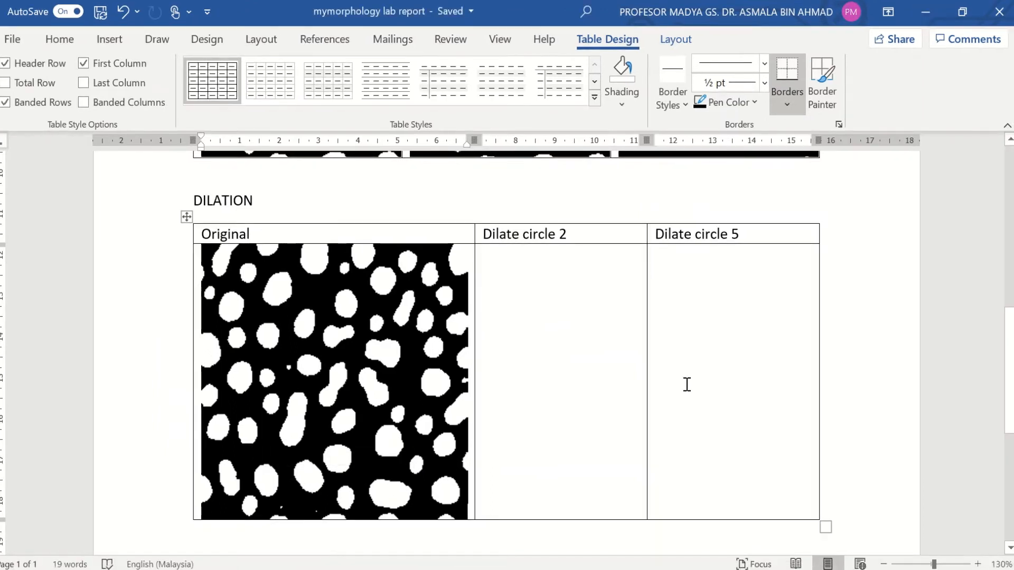
{"action": "left_click", "coordinate": [686, 384]}
{"action": "key", "text": "ctrl+v"}
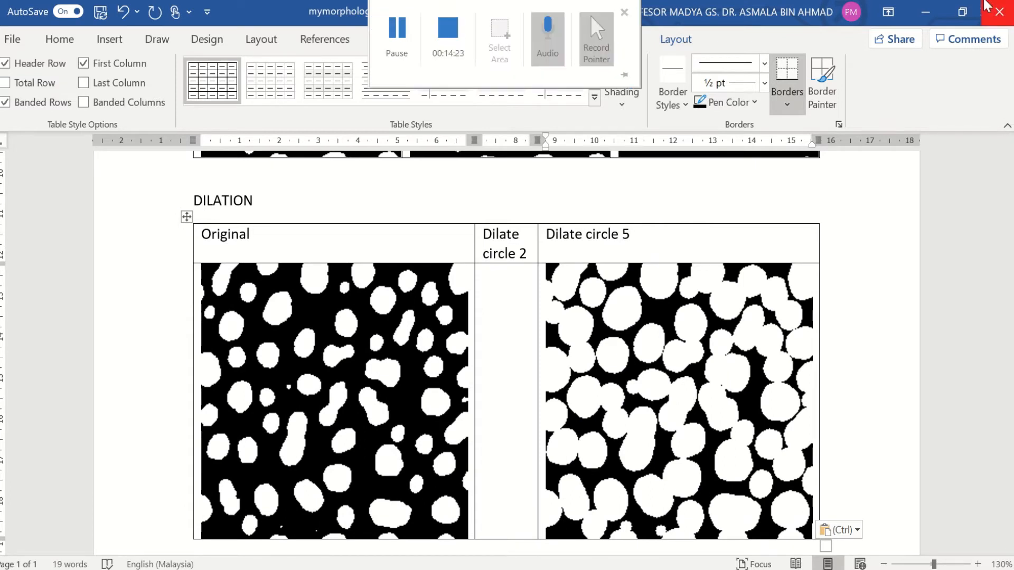
{"action": "left_click", "coordinate": [925, 16]}
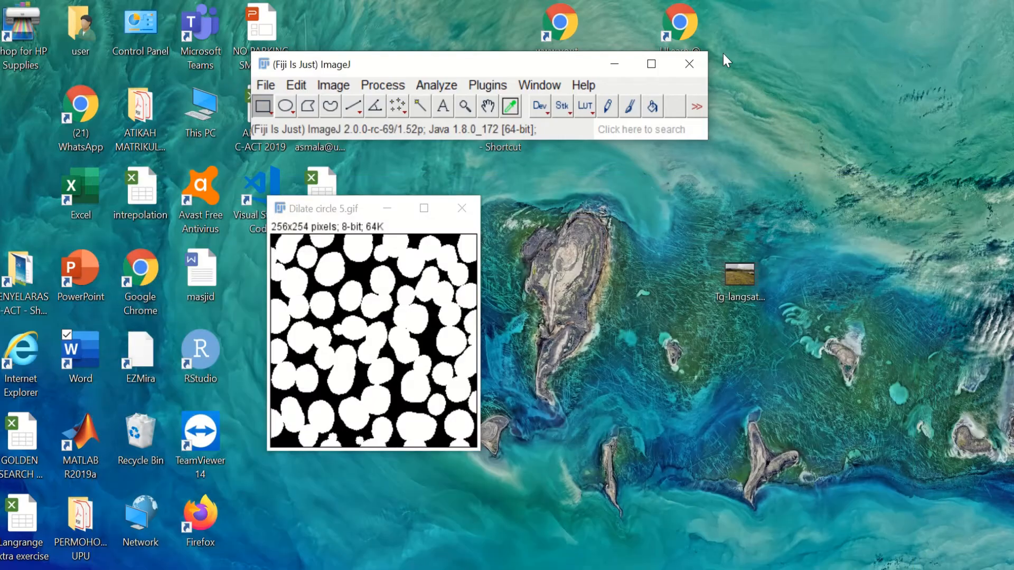
Step: Close Dilate circle 5, open Dilate circle 2.gif, and copy it to the clipboard
{"action": "left_click", "coordinate": [462, 209]}
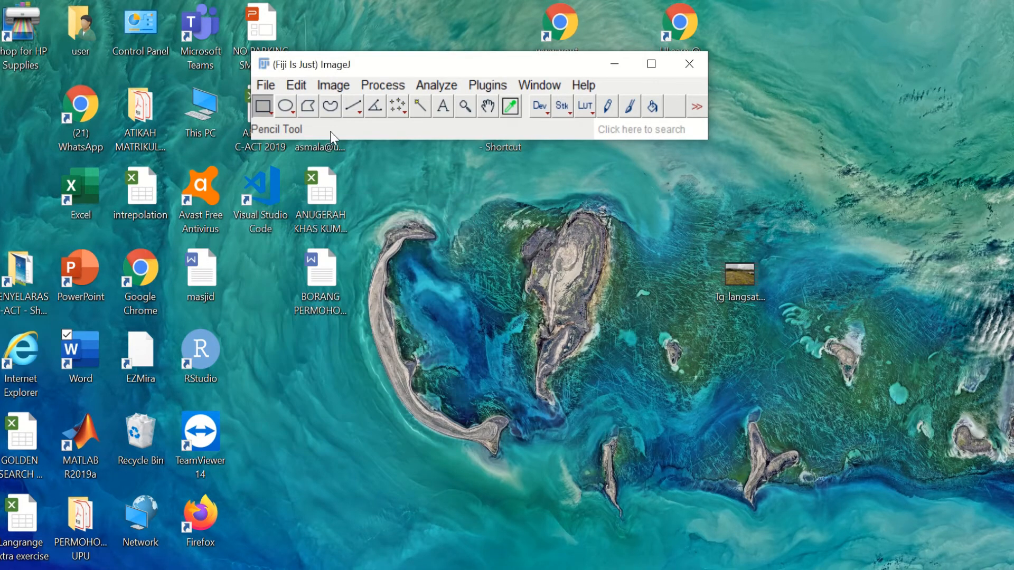
{"action": "left_click", "coordinate": [264, 86]}
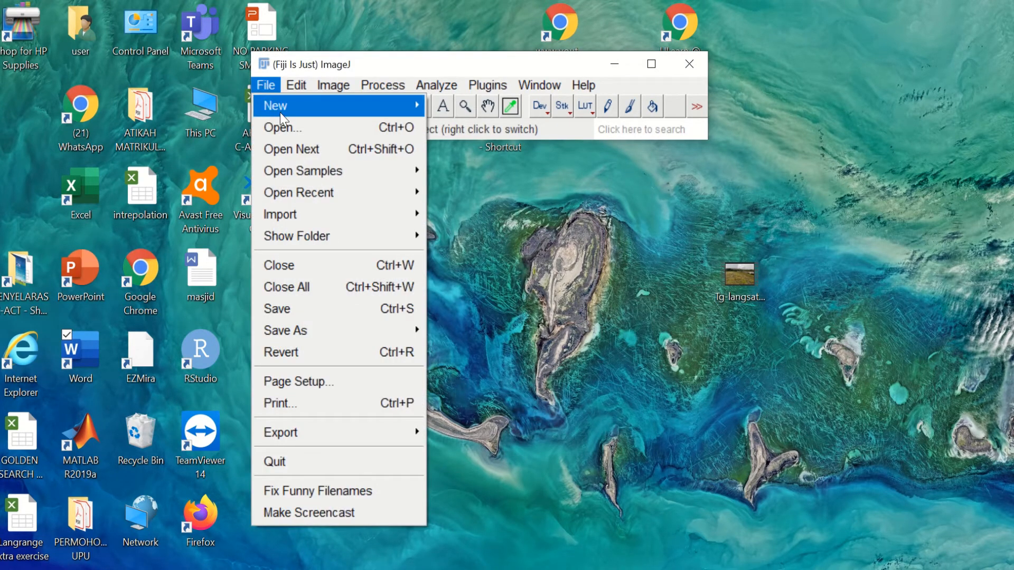
{"action": "left_click", "coordinate": [282, 127]}
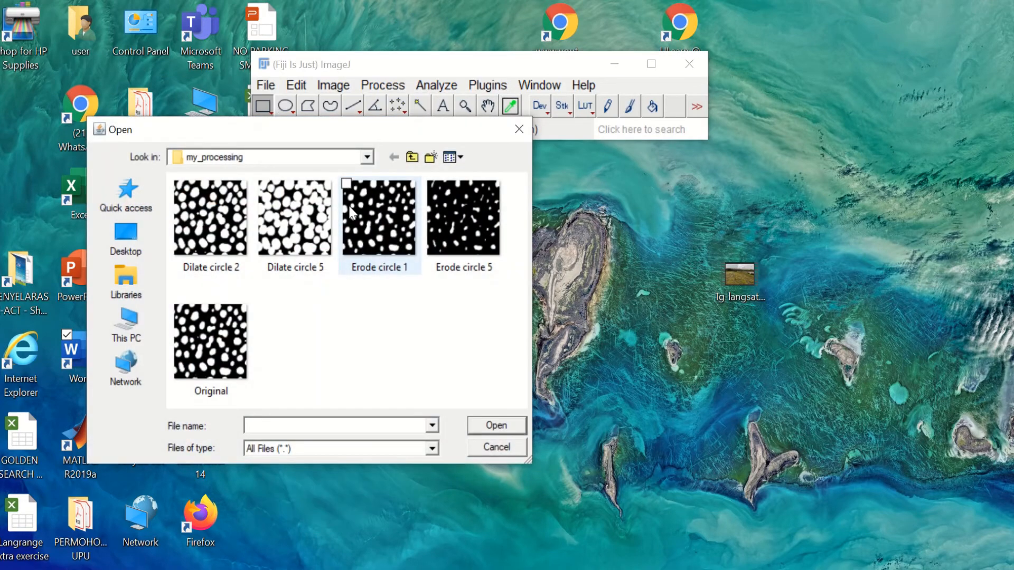
{"action": "double_click", "coordinate": [221, 231]}
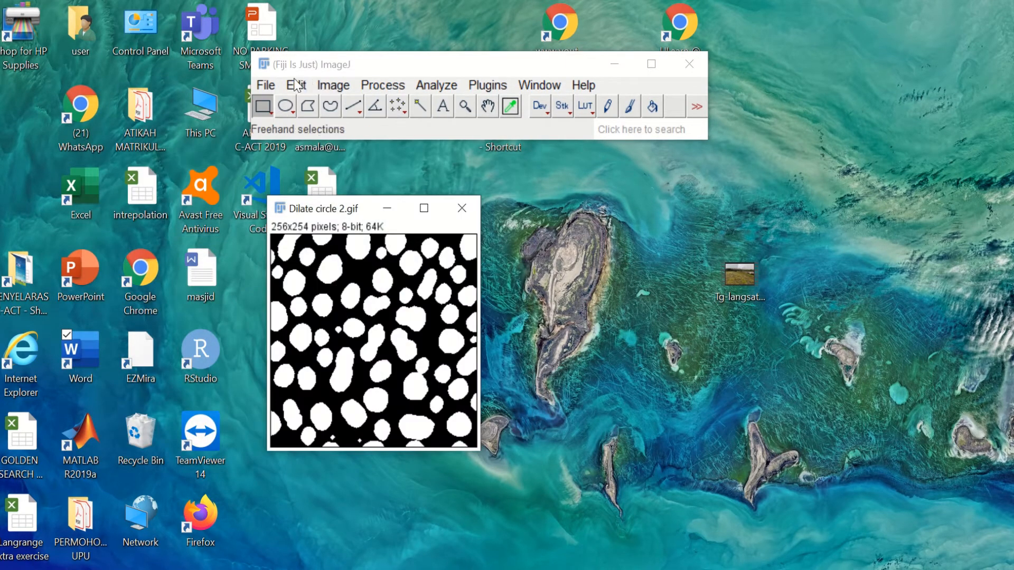
{"action": "left_click", "coordinate": [296, 85]}
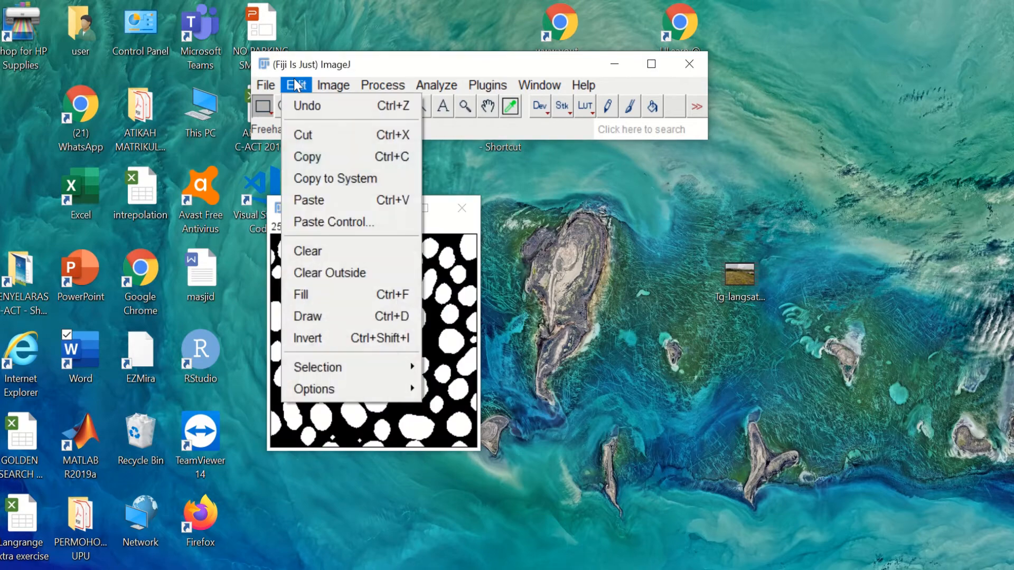
{"action": "left_click", "coordinate": [362, 179]}
{"action": "key", "text": "alt+Tab"}
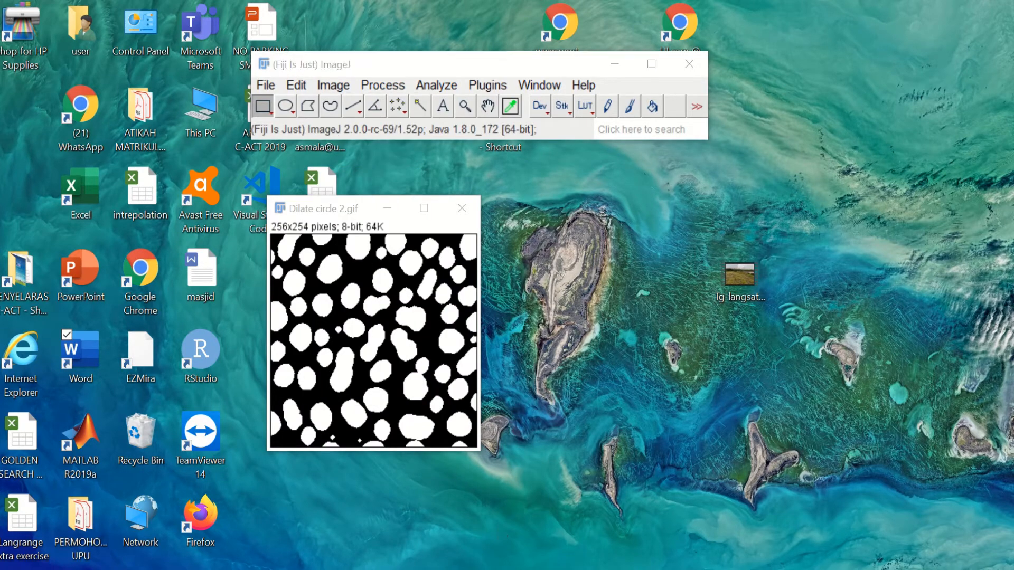
Step: Paste the Dilate circle 2 image into the middle DILATION cell and place the cursor below the table
{"action": "left_click", "coordinate": [506, 385]}
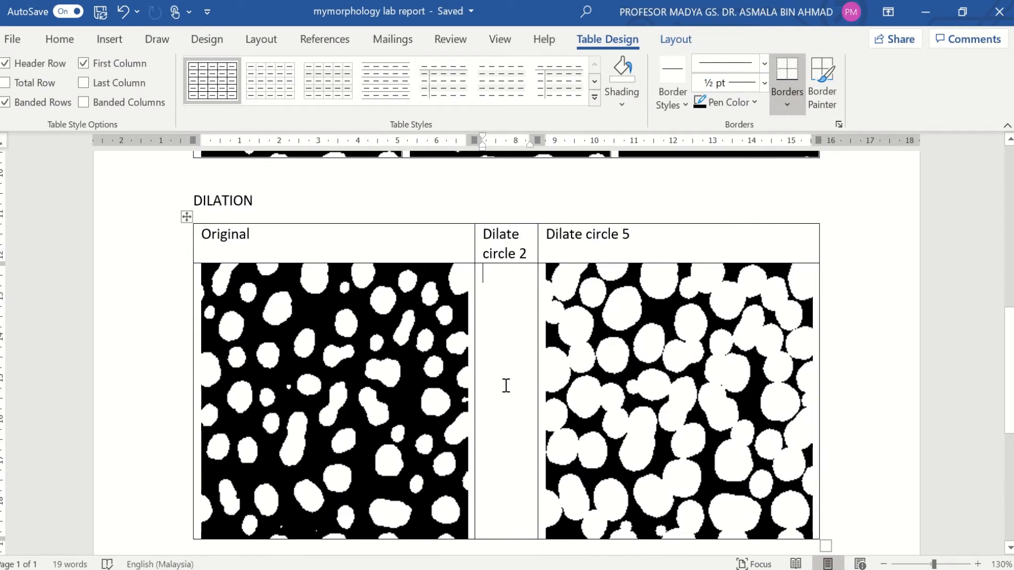
{"action": "key", "text": "ctrl+v"}
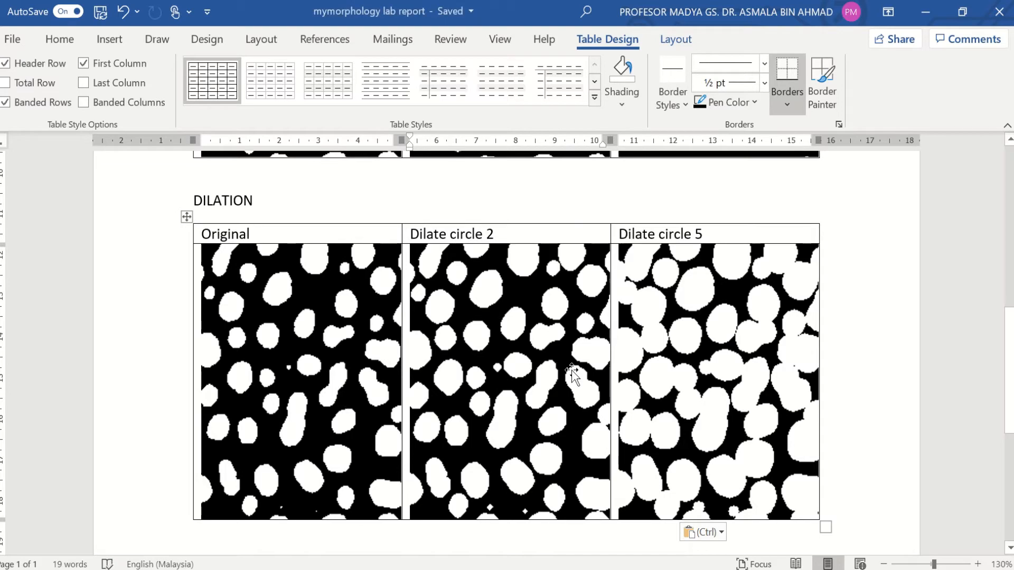
{"action": "scroll", "coordinate": [581, 376], "scroll_direction": "up", "scroll_amount": 5}
{"action": "scroll", "coordinate": [580, 372], "scroll_direction": "up", "scroll_amount": 4}
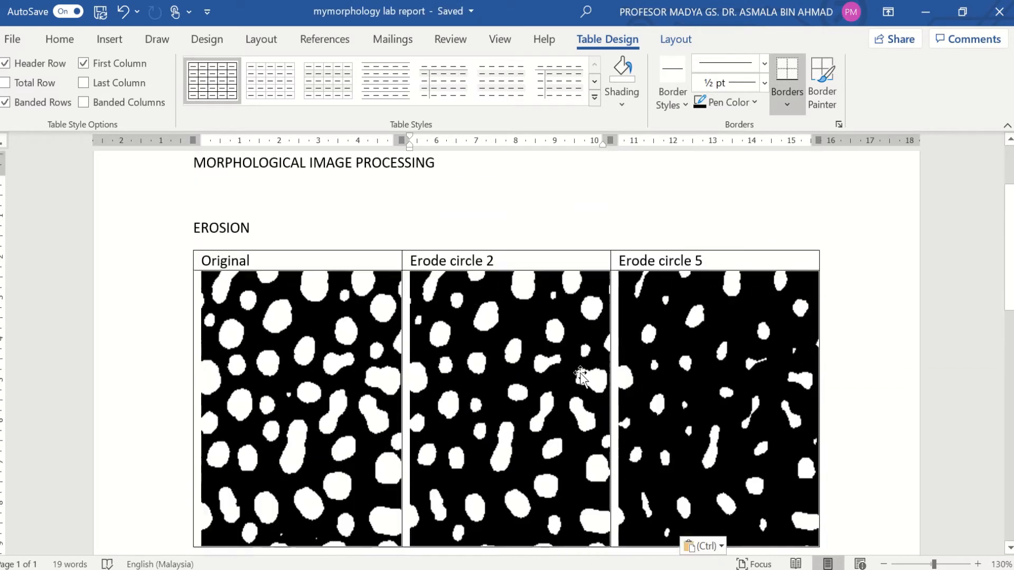
{"action": "scroll", "coordinate": [580, 373], "scroll_direction": "down", "scroll_amount": 4}
{"action": "scroll", "coordinate": [580, 373], "scroll_direction": "up", "scroll_amount": 2}
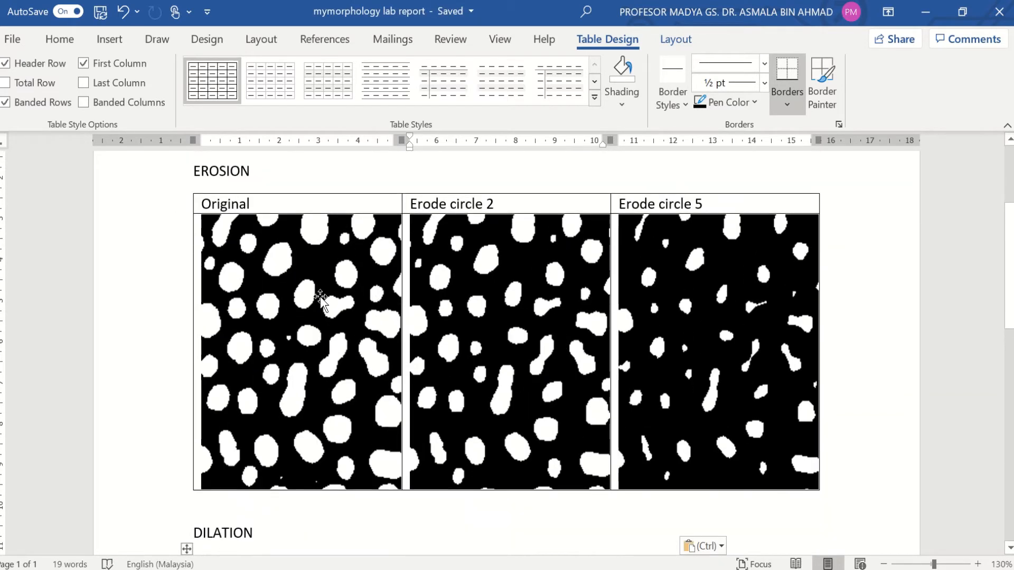
{"action": "scroll", "coordinate": [682, 328], "scroll_direction": "down", "scroll_amount": 12}
{"action": "left_click", "coordinate": [683, 330]}
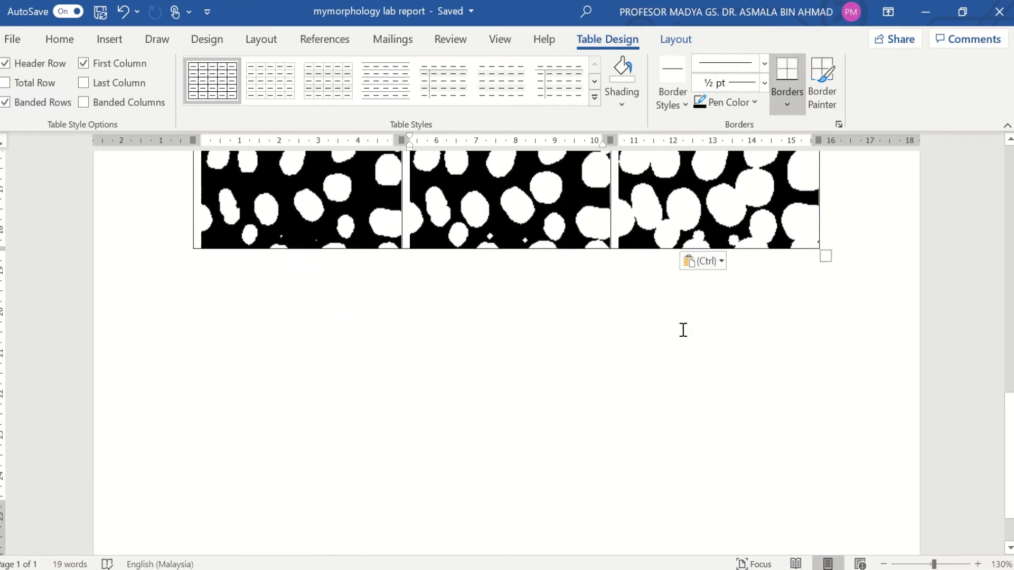
Step: Type the heading OPENING in capitals on a new line below the dilation table
{"action": "key", "text": "Return"}
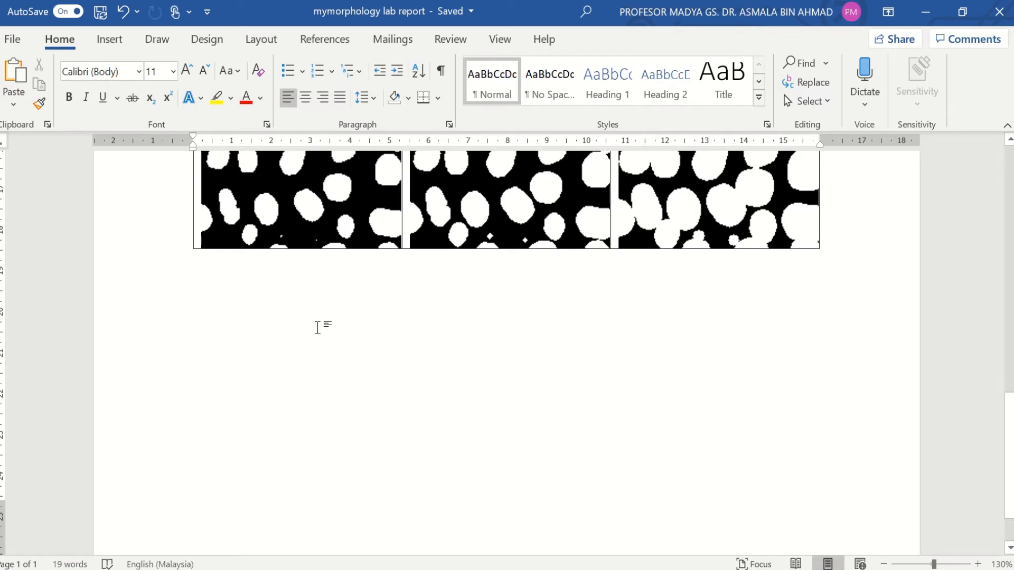
{"action": "key", "text": "Caps_Lock"}
{"action": "type", "text": "OPEN"}
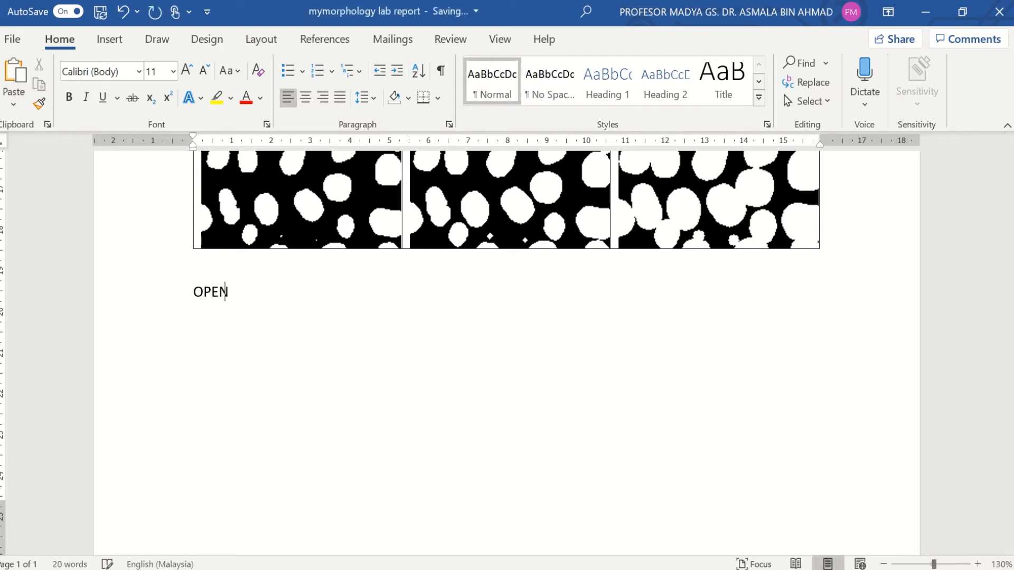
{"action": "type", "text": "ING"}
{"action": "key", "text": "Return"}
{"action": "left_click", "coordinate": [105, 43]}
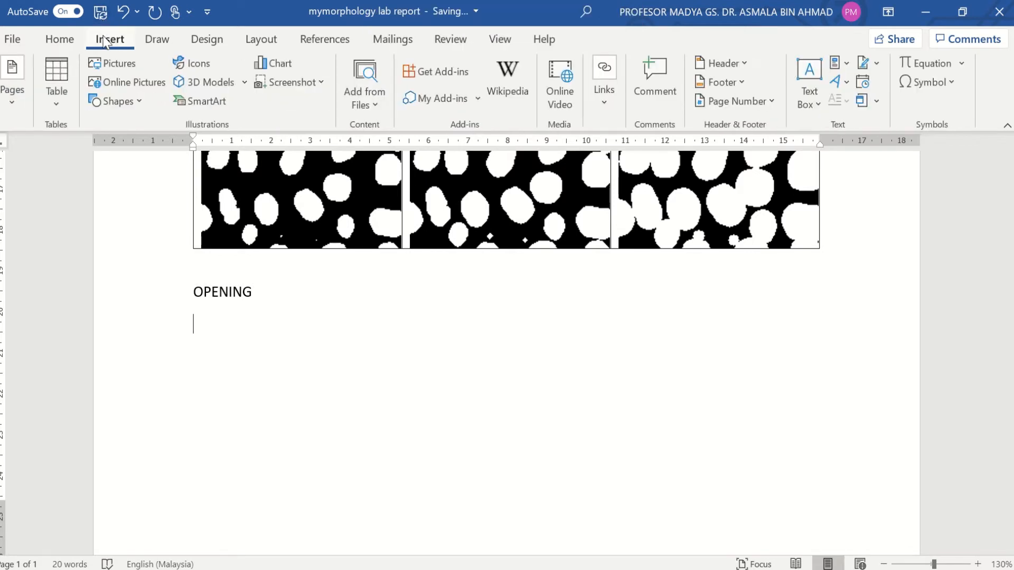
Step: Insert a 3×2 table under OPENING and head its first column 'Original'
{"action": "left_click", "coordinate": [53, 78]}
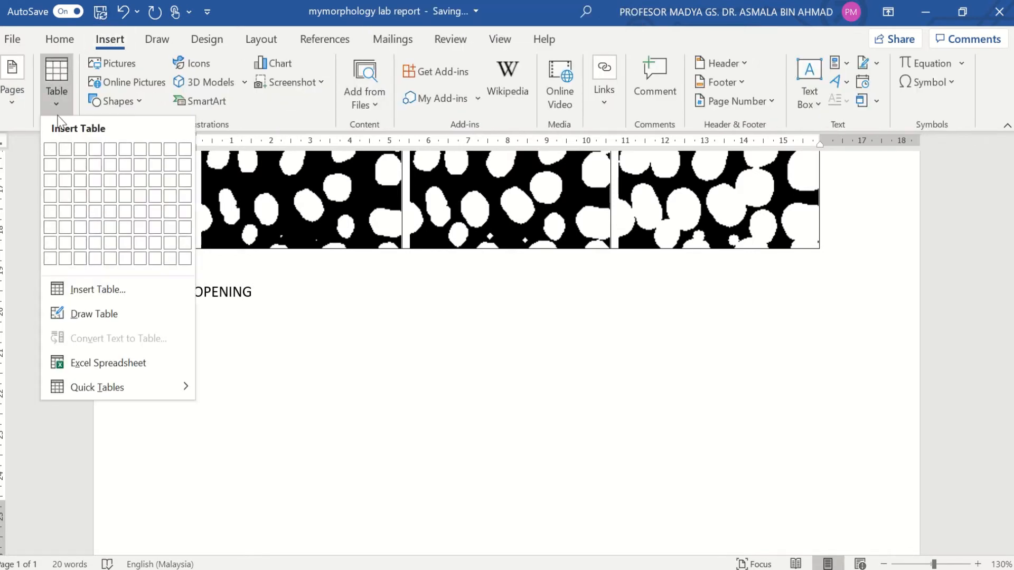
{"action": "left_click", "coordinate": [80, 166]}
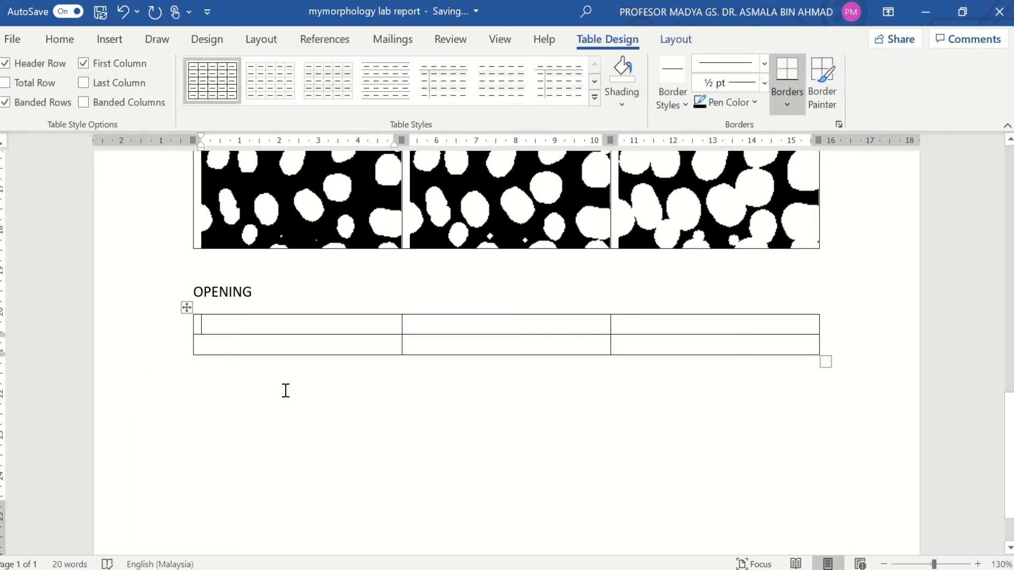
{"action": "key", "text": "Caps_Lock"}
{"action": "type", "text": "ori"}
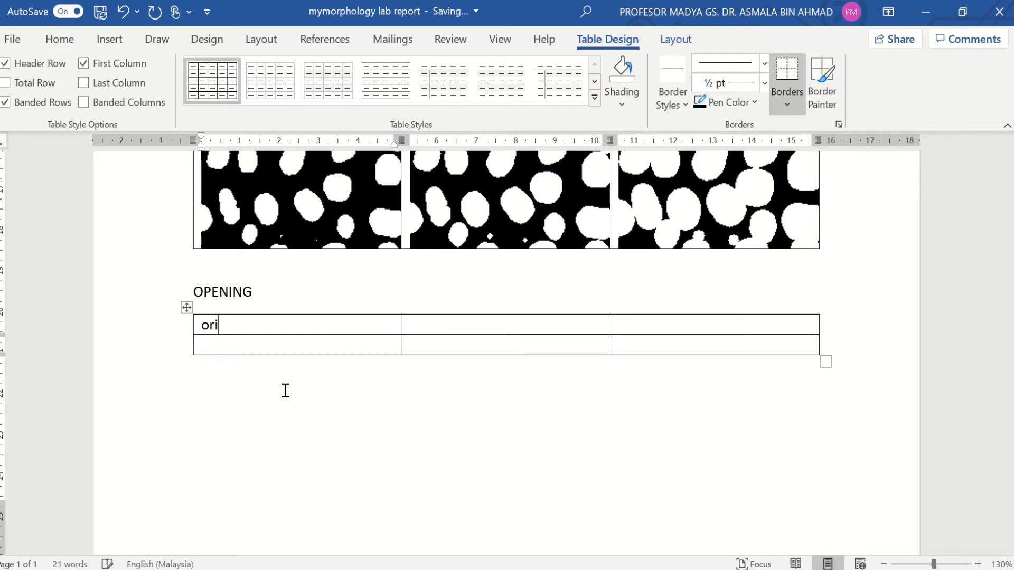
{"action": "type", "text": "nal"}
{"action": "key", "text": "BackSpace"}
{"action": "key", "text": "BackSpace"}
{"action": "key", "text": "BackSpace"}
{"action": "key", "text": "BackSpace"}
{"action": "type", "text": "iginal"}
Step: Head the other two columns 'open circle 2' and 'open circle 5', then minimize Word
{"action": "left_click", "coordinate": [469, 327]}
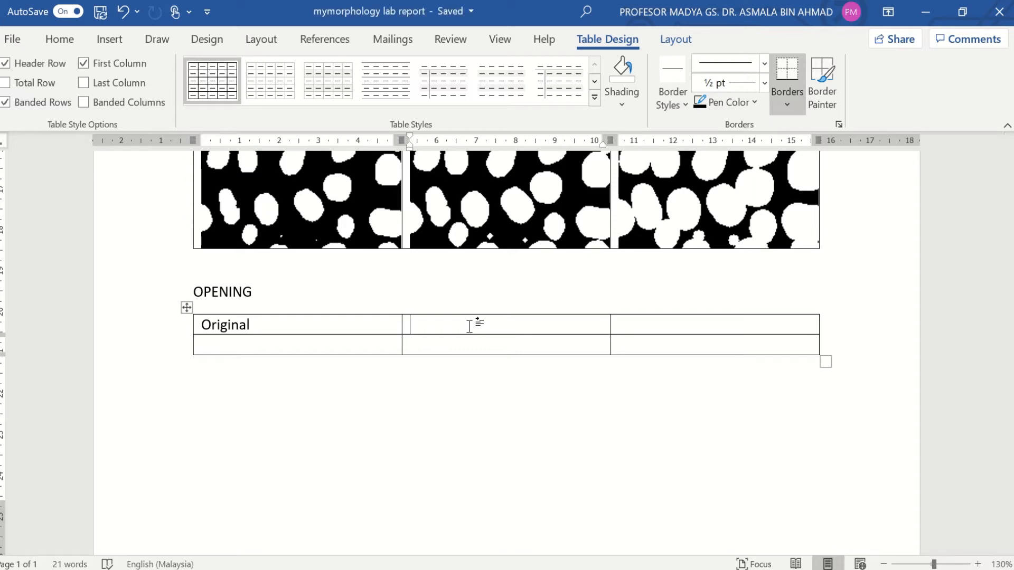
{"action": "type", "text": "open "}
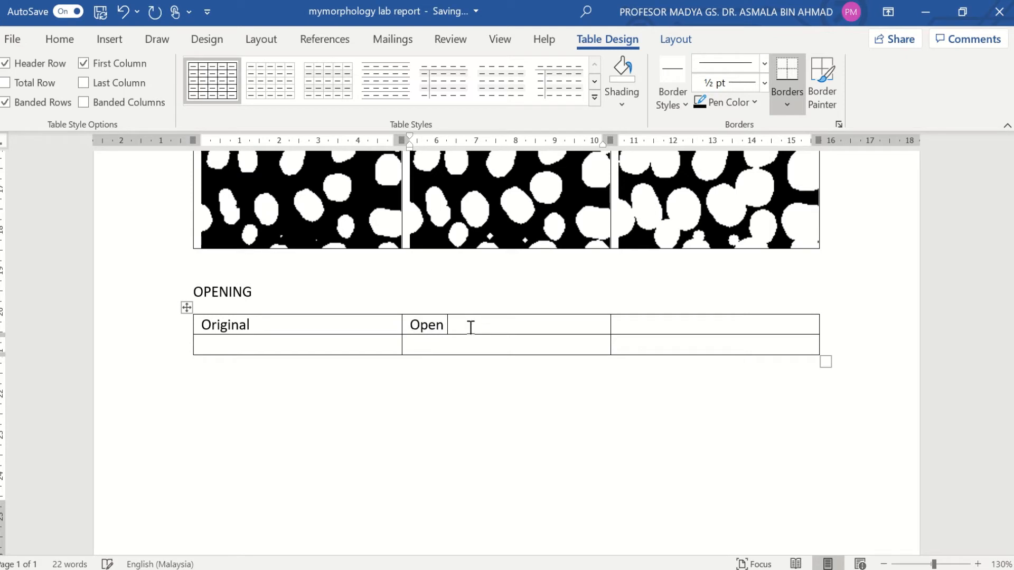
{"action": "type", "text": "circle 2"}
{"action": "left_click", "coordinate": [713, 326]}
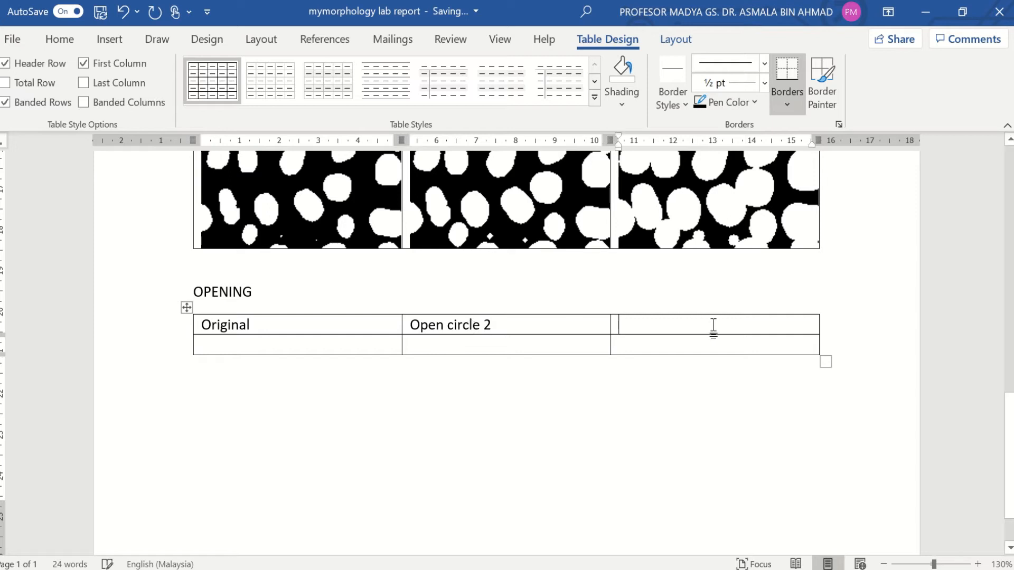
{"action": "type", "text": "open circle"}
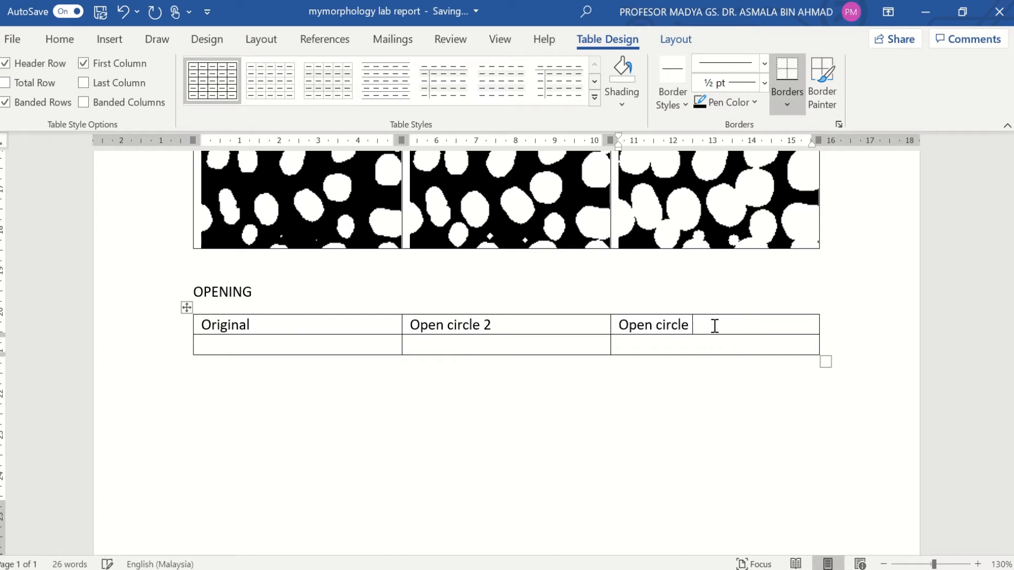
{"action": "type", "text": " 5"}
{"action": "left_click", "coordinate": [926, 11]}
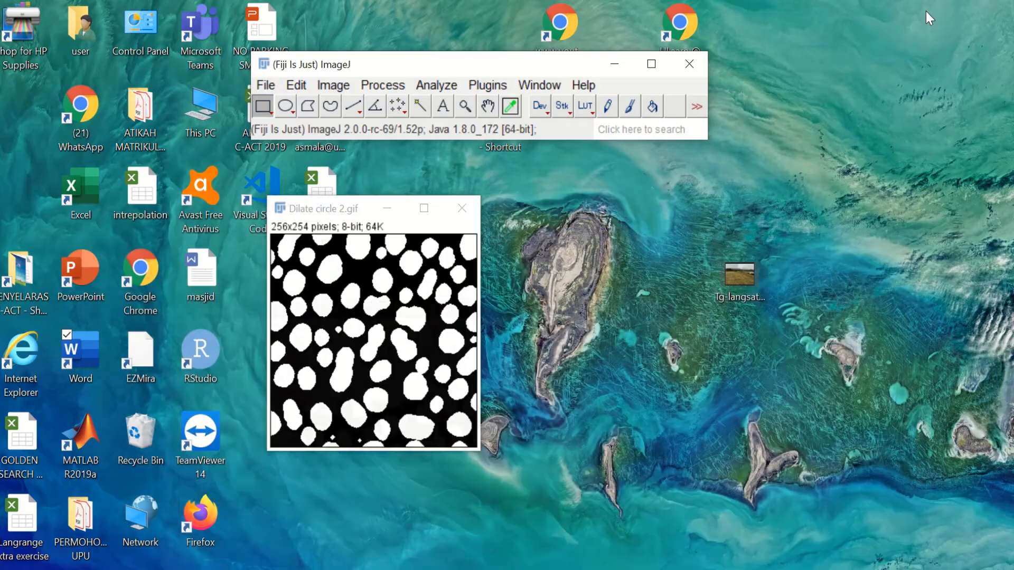
Step: Close the Dilate circle 2 image and reopen the Original blob image
{"action": "left_click", "coordinate": [461, 210]}
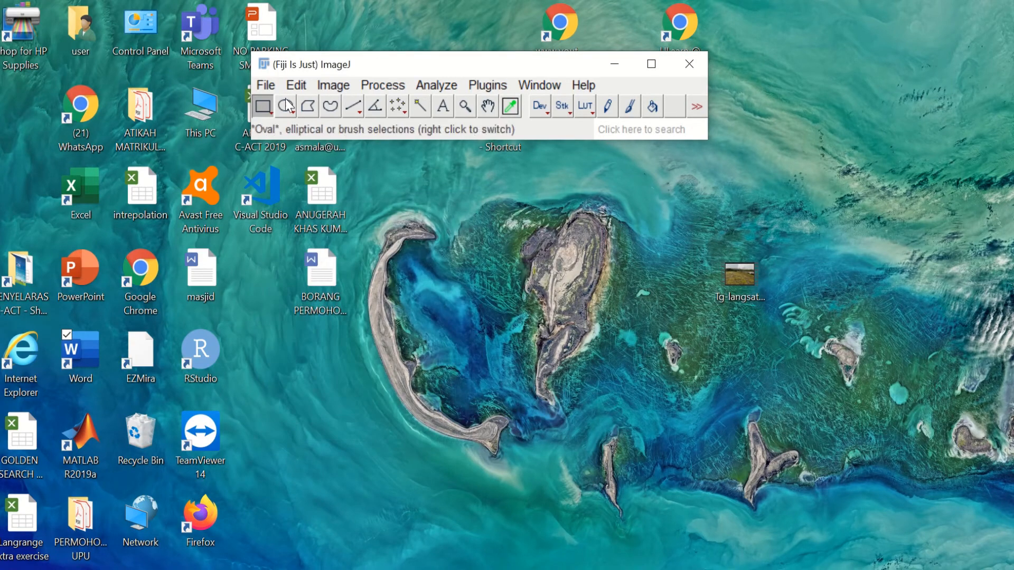
{"action": "left_click", "coordinate": [266, 85]}
{"action": "left_click", "coordinate": [280, 126]}
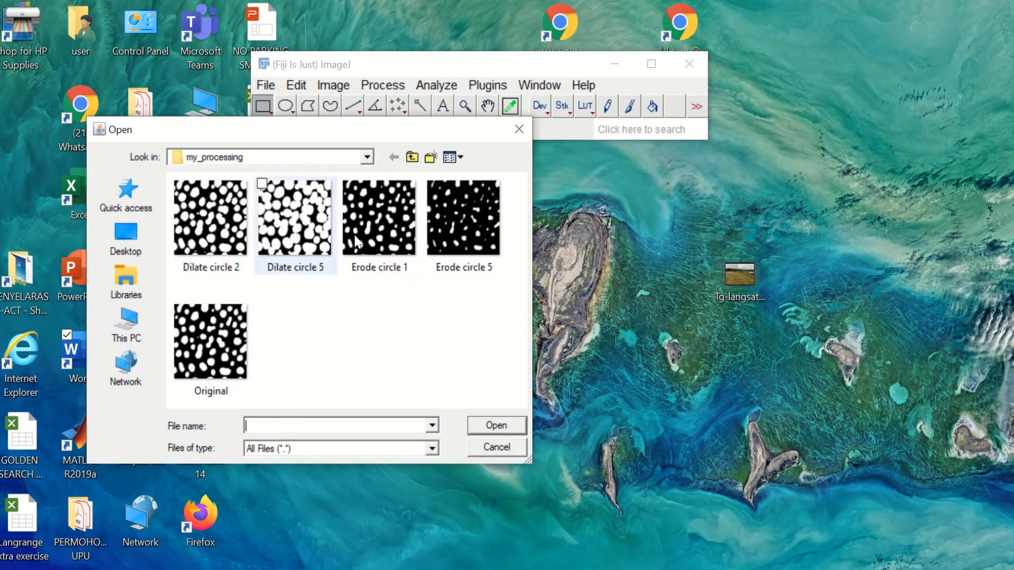
{"action": "double_click", "coordinate": [227, 352]}
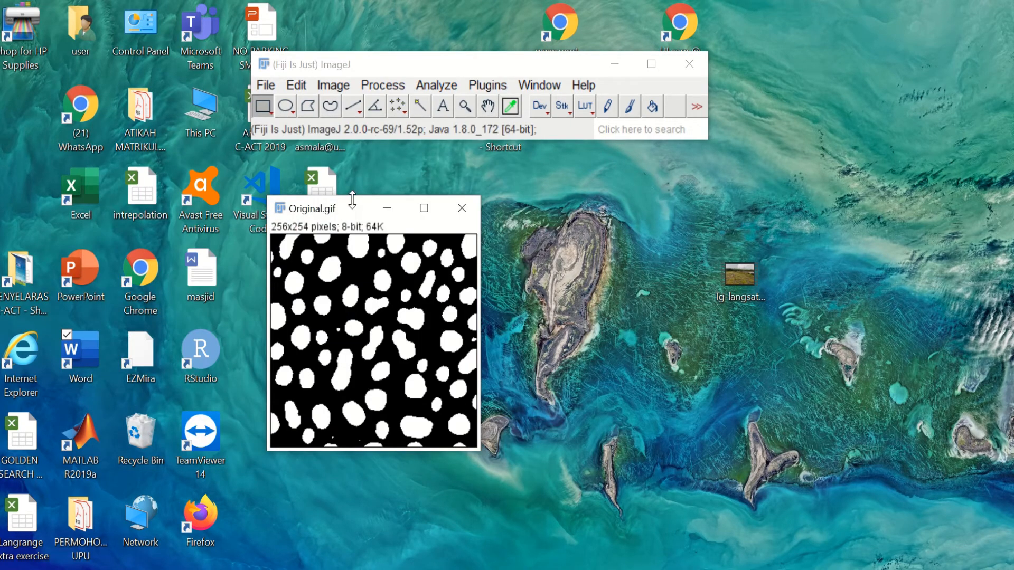
{"action": "left_click", "coordinate": [390, 86]}
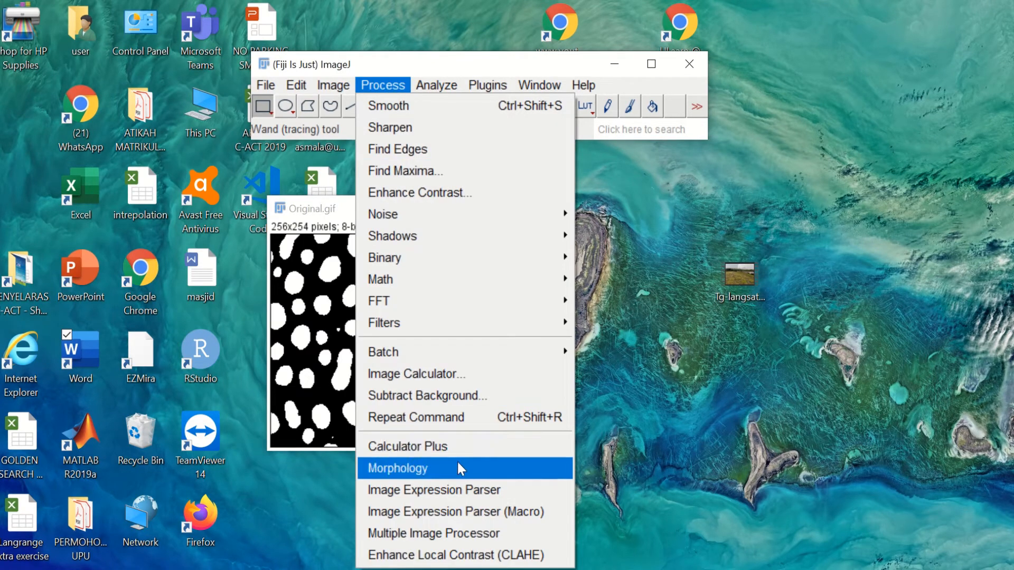
Step: Apply a Gray Morphology open with a radius-2 circle element to Original.gif
{"action": "mouse_move", "coordinate": [458, 467]}
{"action": "left_click", "coordinate": [607, 468]}
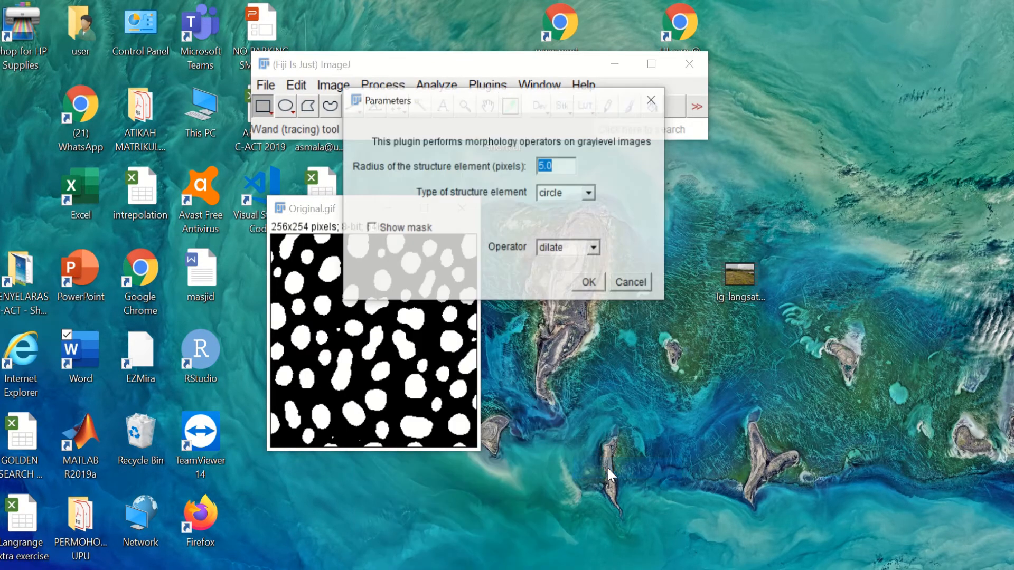
{"action": "left_click_drag", "start_coordinate": [480, 104], "coordinate": [686, 151]}
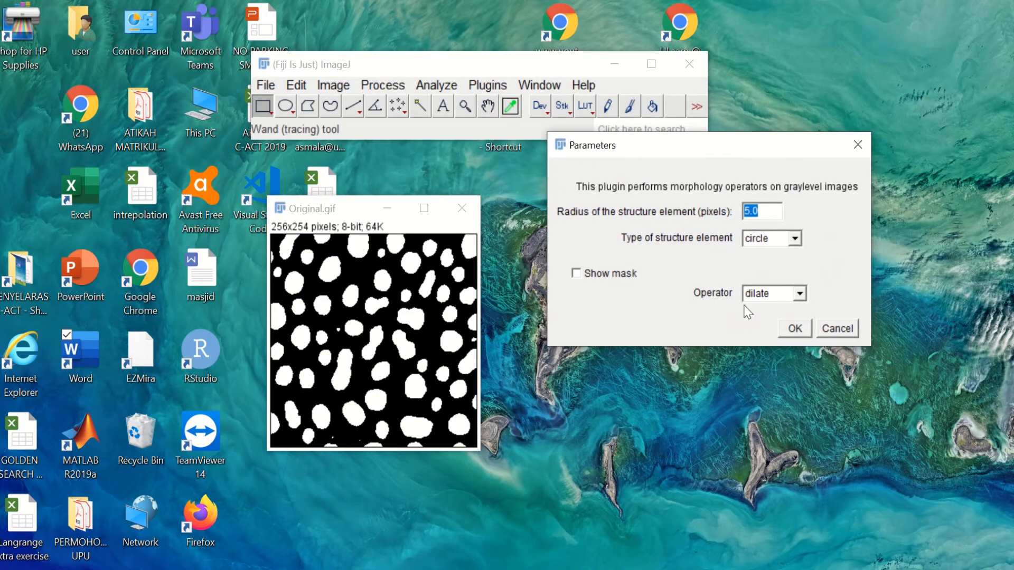
{"action": "left_click", "coordinate": [801, 294]}
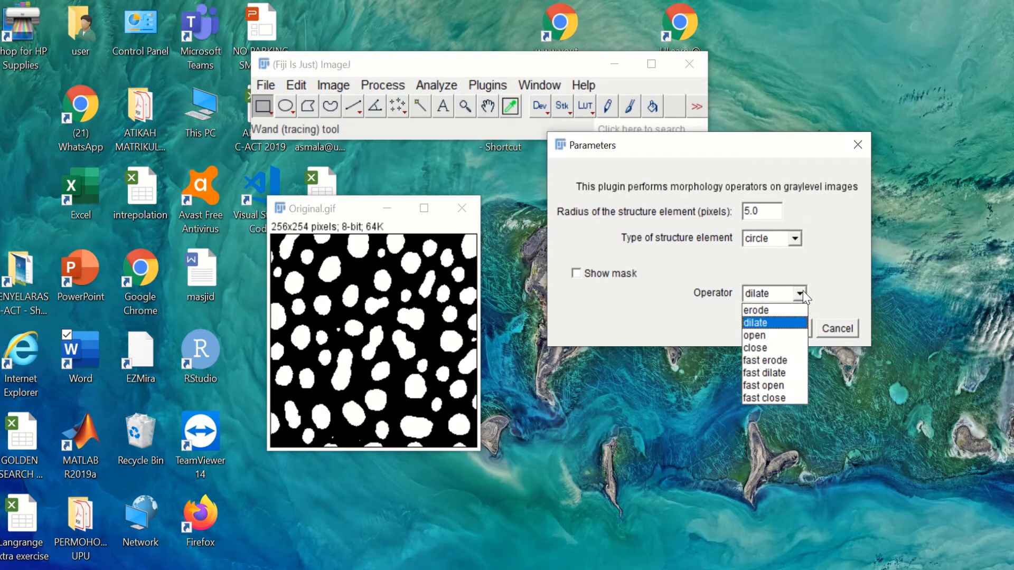
{"action": "left_click", "coordinate": [797, 335]}
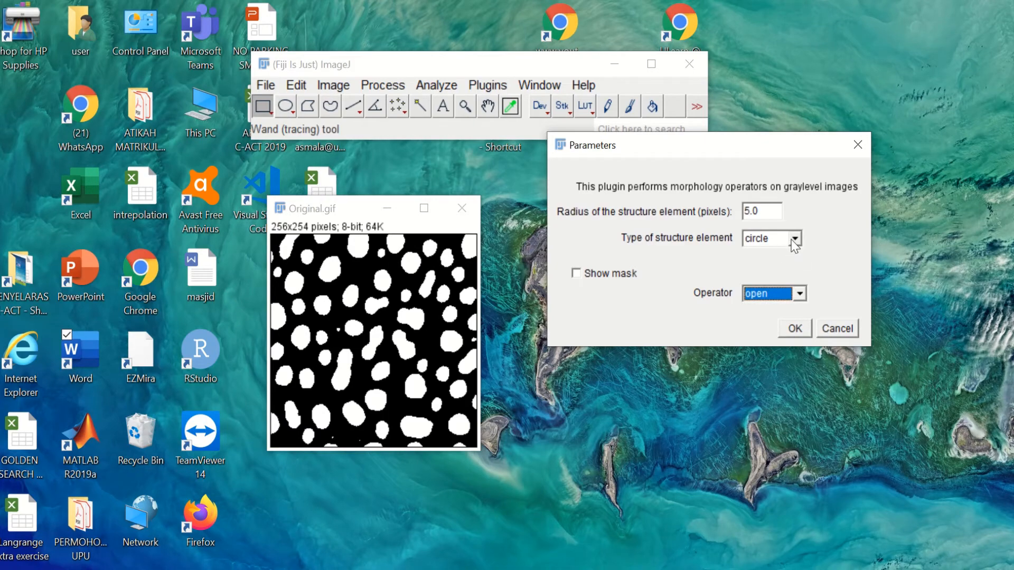
{"action": "left_click", "coordinate": [771, 214]}
{"action": "type", "text": "2"}
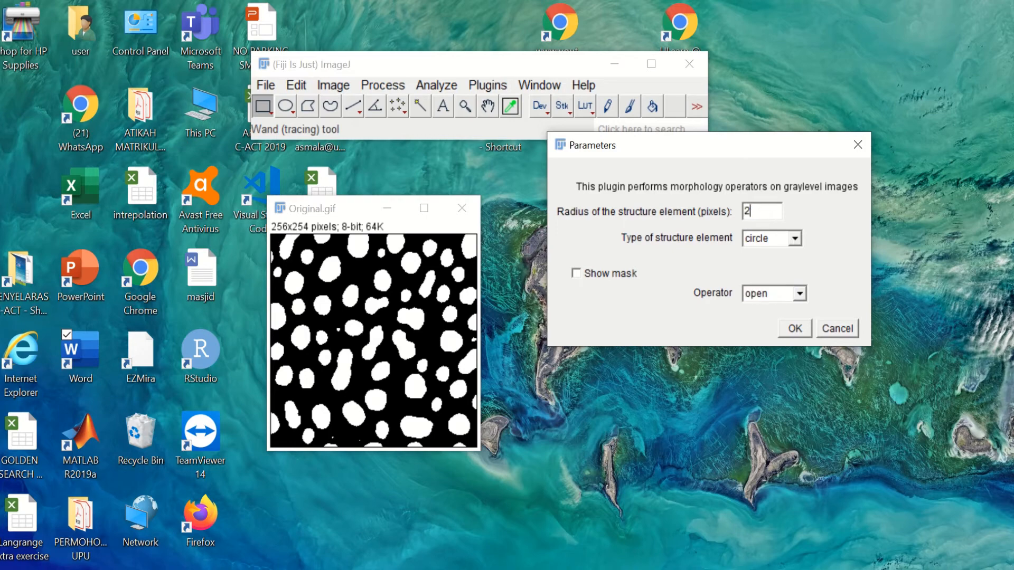
{"action": "left_click", "coordinate": [797, 329]}
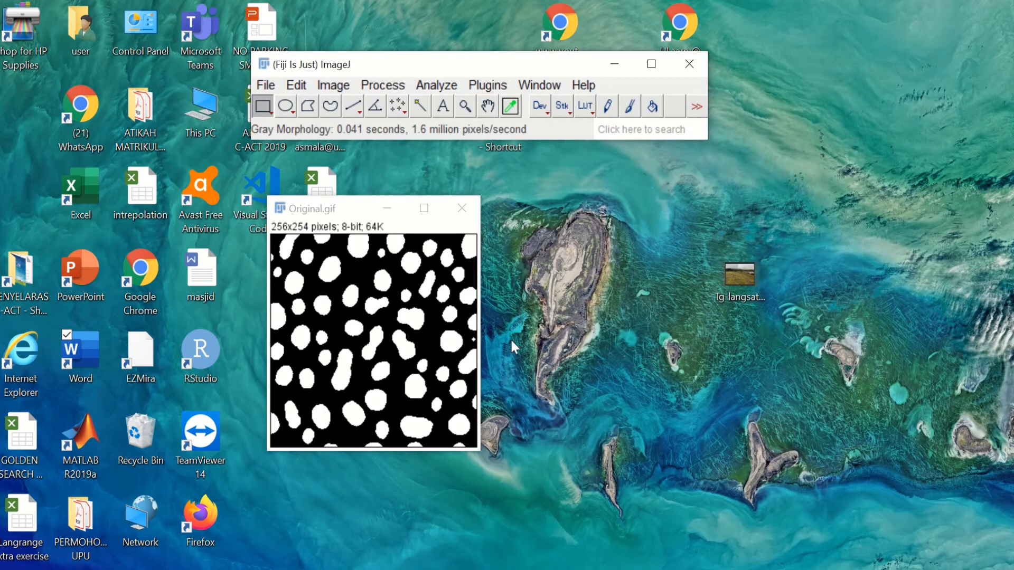
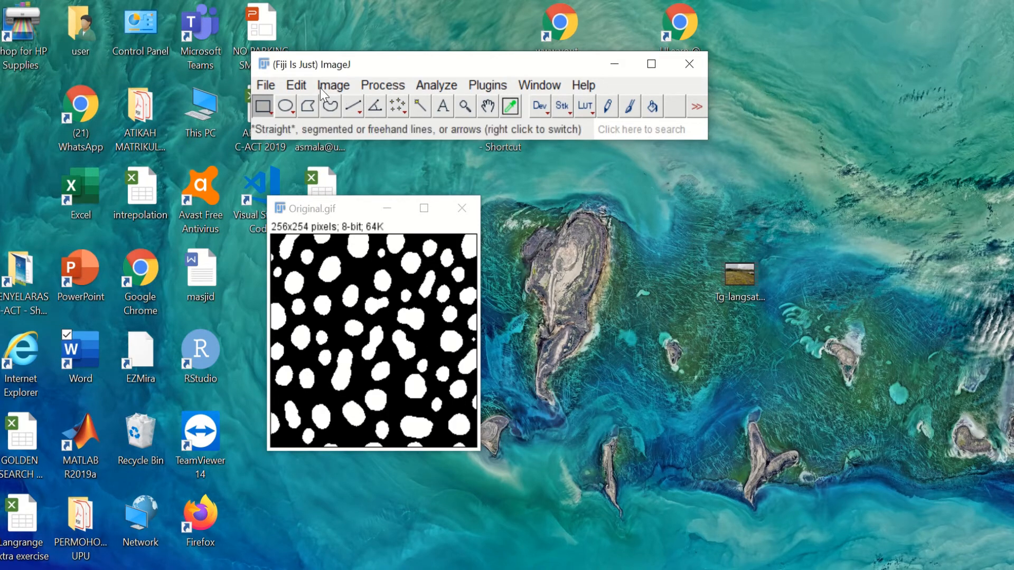
Step: Copy Original.gif to the system clipboard with Edit > Copy to System
{"action": "left_click", "coordinate": [296, 85]}
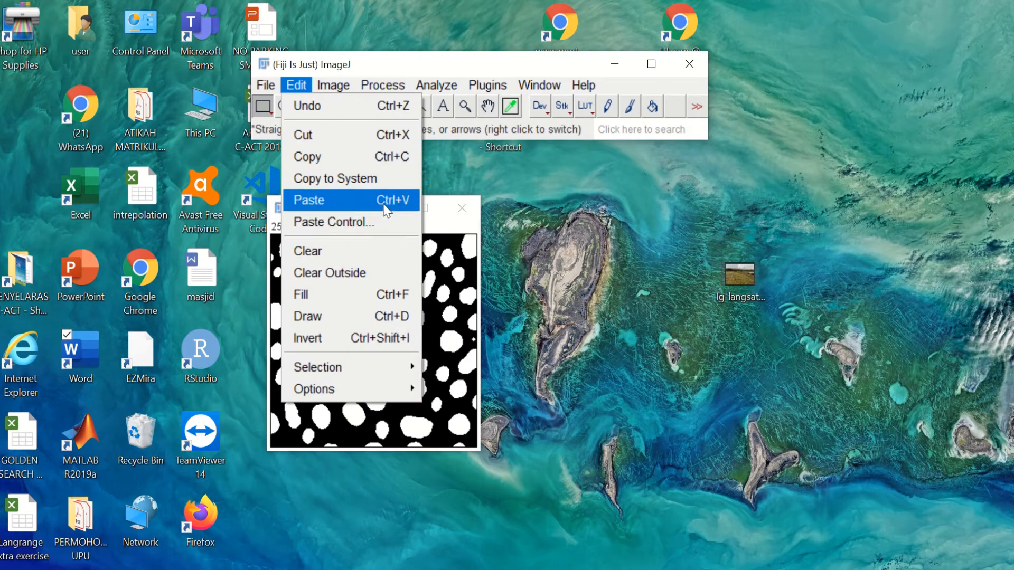
{"action": "left_click", "coordinate": [378, 181]}
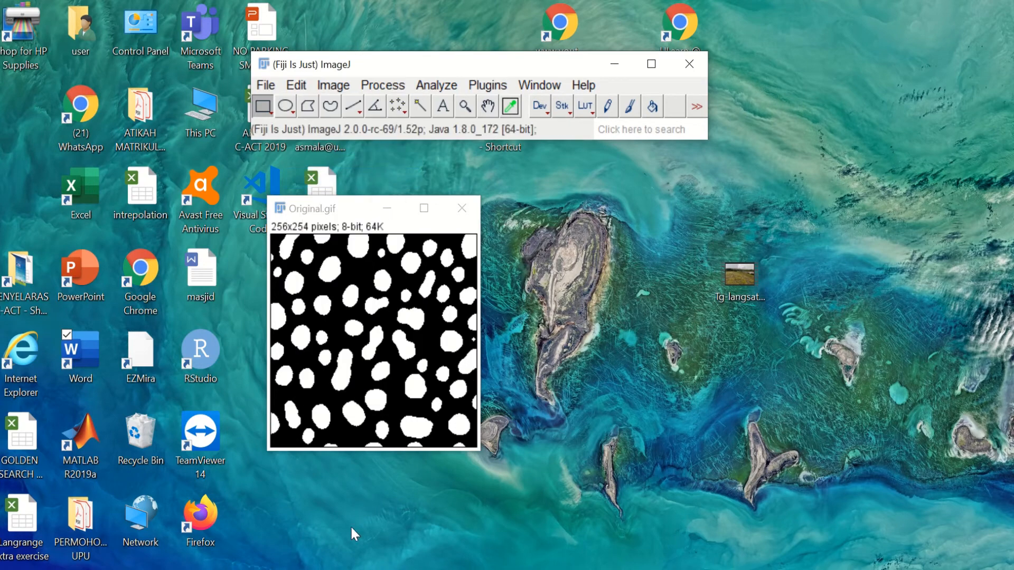
Step: Paste the clipboard image into the Open circle 2 cell, then undo the paste
{"action": "left_click", "coordinate": [336, 569]}
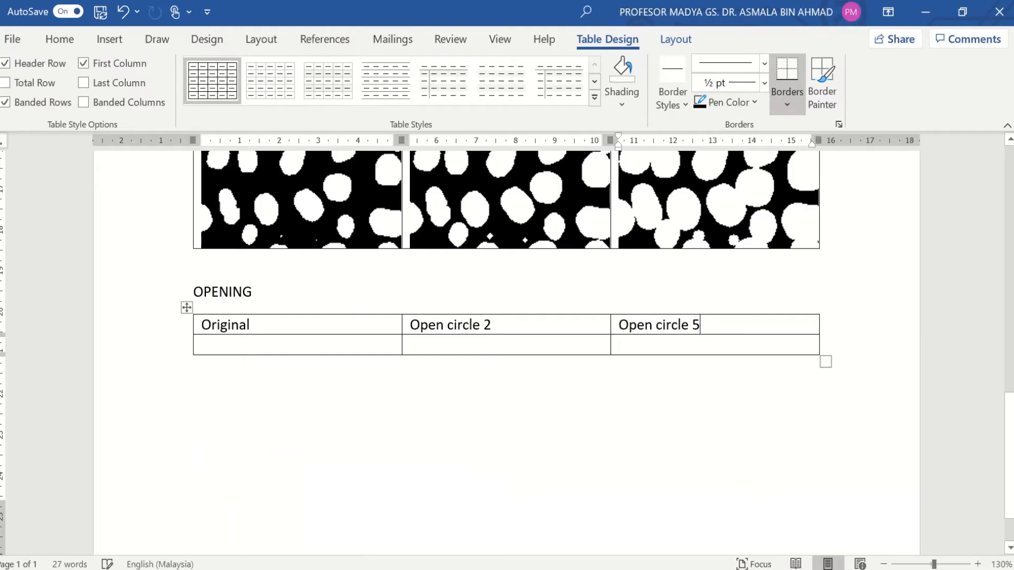
{"action": "left_click", "coordinate": [492, 347]}
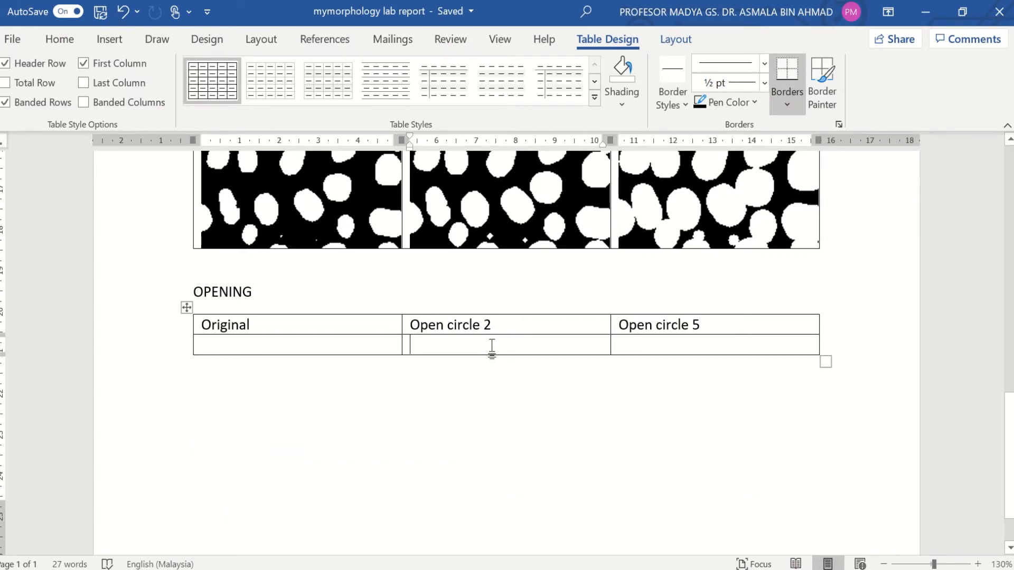
{"action": "key", "text": "ctrl+v"}
{"action": "scroll", "coordinate": [350, 372], "scroll_direction": "up", "scroll_amount": 3}
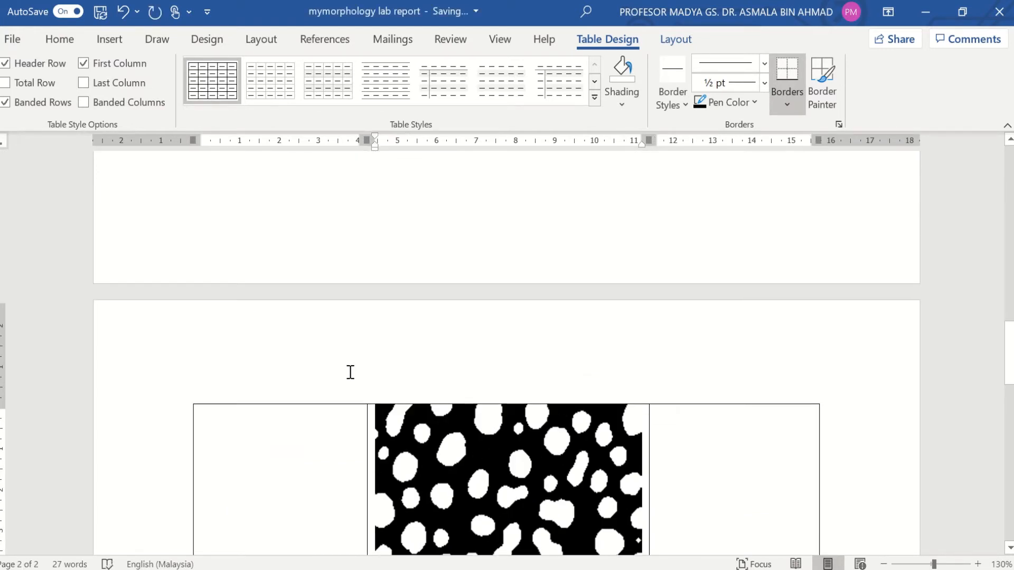
{"action": "key", "text": "ctrl+z"}
Step: Add two blank lines above the OPENING heading to push its table down
{"action": "scroll", "coordinate": [317, 338], "scroll_direction": "up", "scroll_amount": 2}
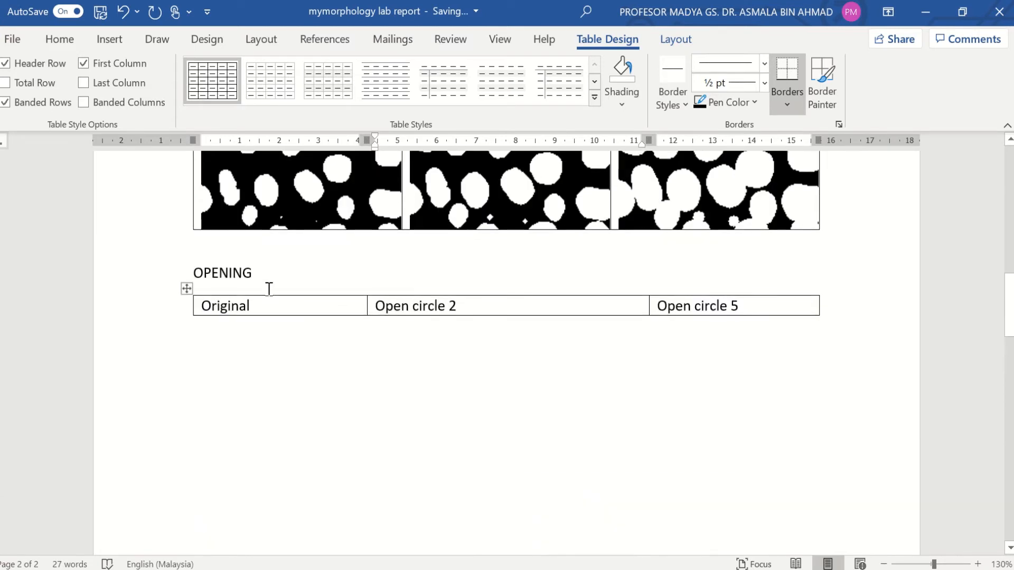
{"action": "left_click", "coordinate": [232, 256]}
{"action": "key", "text": "Return"}
{"action": "key", "text": "Return"}
{"action": "key", "text": "Return"}
{"action": "key", "text": "Return"}
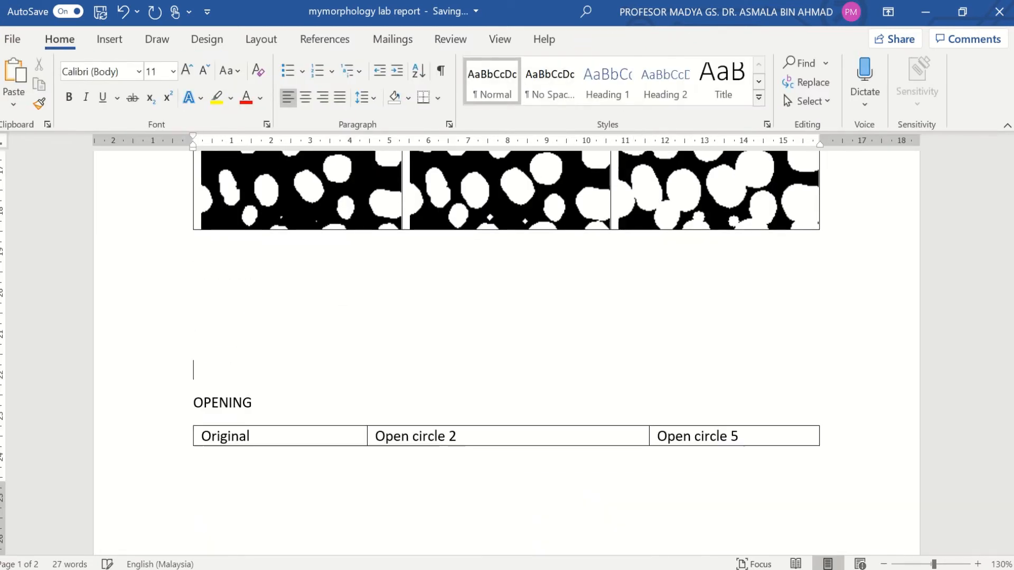
{"action": "key", "text": "Return"}
{"action": "key", "text": "Return"}
{"action": "key", "text": "Return"}
{"action": "key", "text": "Return"}
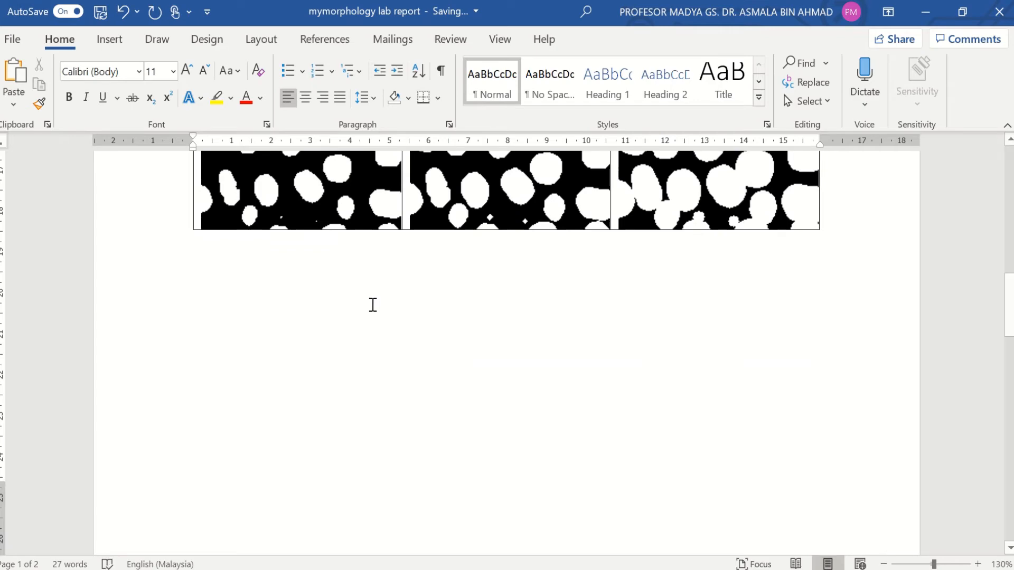
{"action": "scroll", "coordinate": [369, 309], "scroll_direction": "down", "scroll_amount": 10}
{"action": "scroll", "coordinate": [368, 312], "scroll_direction": "up", "scroll_amount": 4}
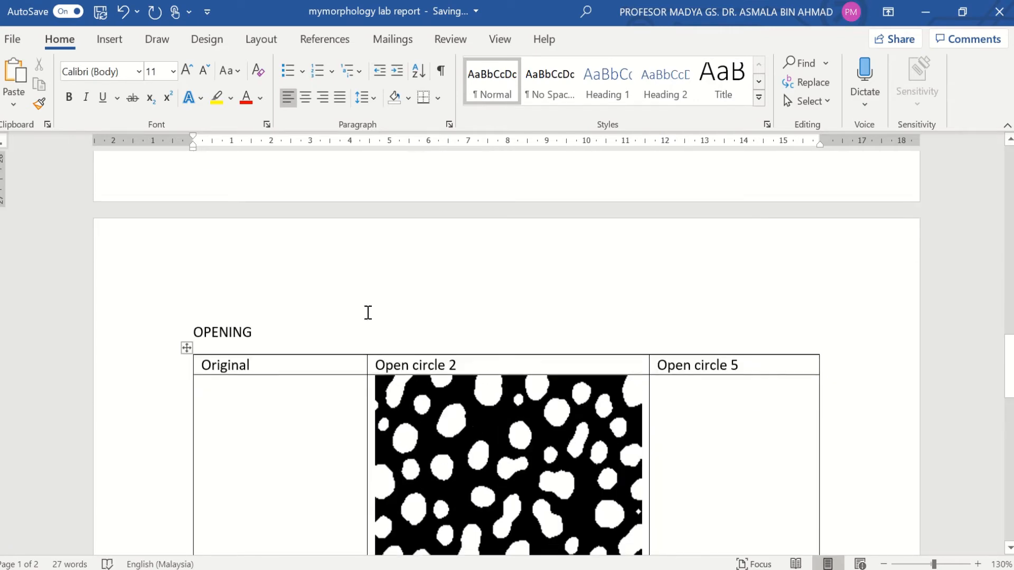
{"action": "scroll", "coordinate": [368, 313], "scroll_direction": "up", "scroll_amount": 4}
{"action": "scroll", "coordinate": [368, 312], "scroll_direction": "down", "scroll_amount": 10}
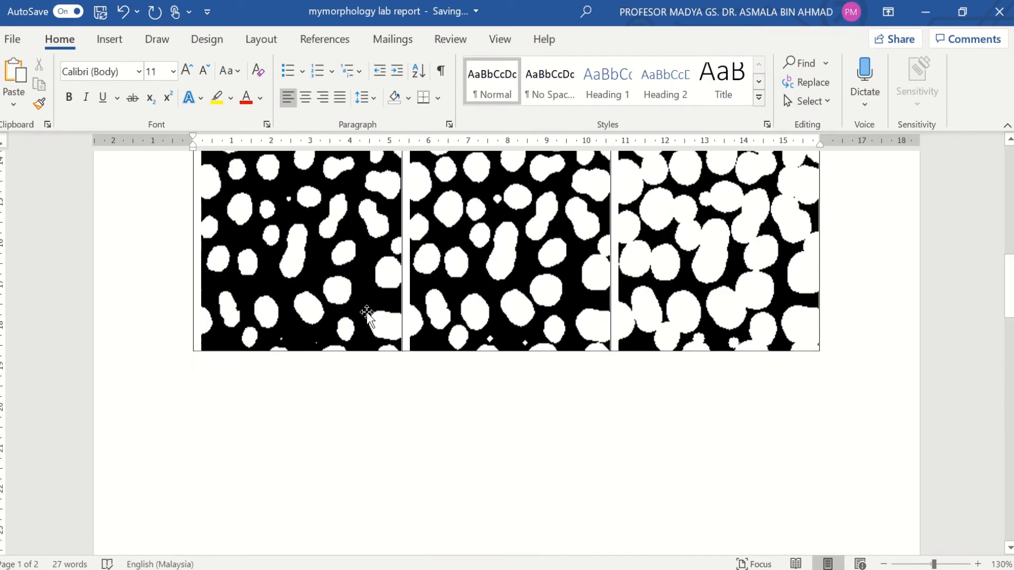
{"action": "scroll", "coordinate": [367, 312], "scroll_direction": "up", "scroll_amount": 5}
{"action": "scroll", "coordinate": [367, 312], "scroll_direction": "down", "scroll_amount": 7}
{"action": "scroll", "coordinate": [367, 312], "scroll_direction": "up", "scroll_amount": 3}
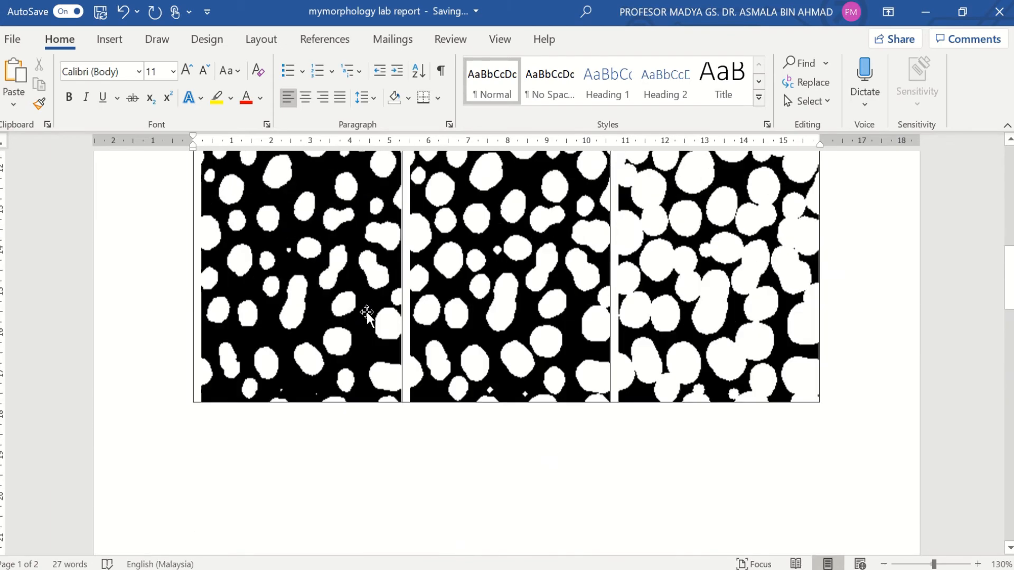
{"action": "scroll", "coordinate": [366, 312], "scroll_direction": "up", "scroll_amount": 1}
{"action": "scroll", "coordinate": [294, 271], "scroll_direction": "down", "scroll_amount": 9}
Step: Copy the Original picture from the DILATION table
{"action": "left_click", "coordinate": [294, 271]}
{"action": "scroll", "coordinate": [295, 270], "scroll_direction": "up", "scroll_amount": 1}
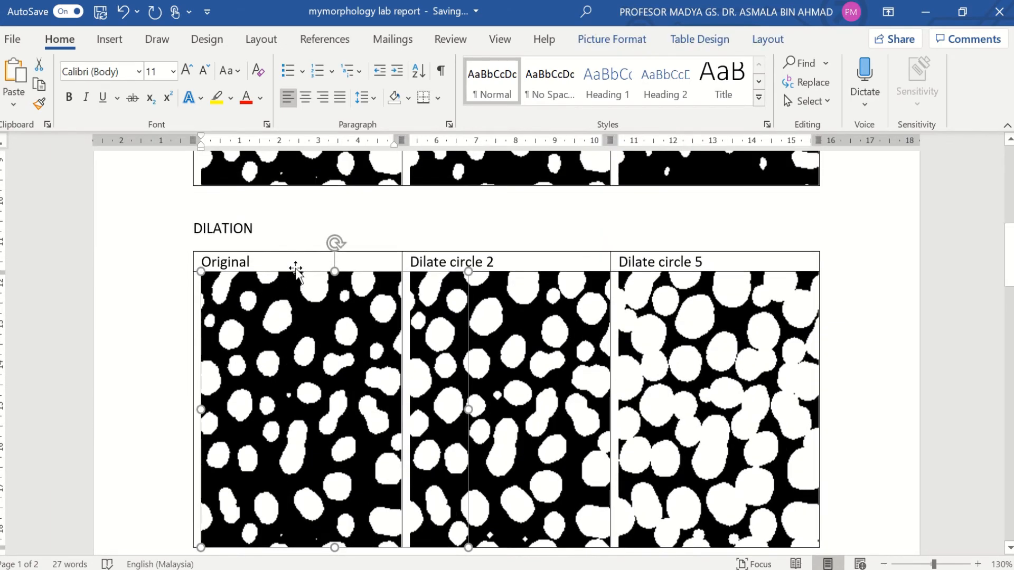
{"action": "right_click", "coordinate": [303, 341]}
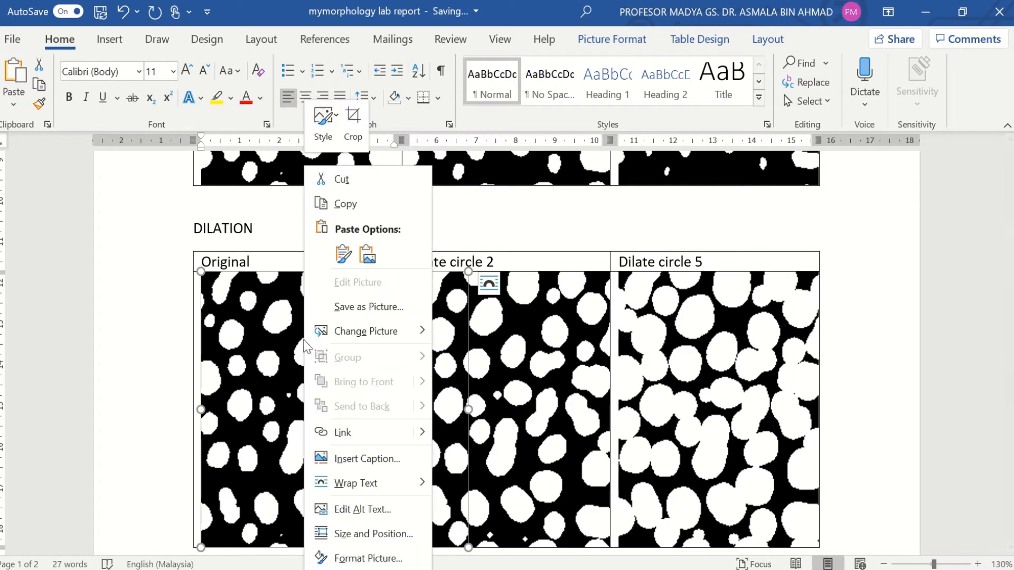
{"action": "left_click", "coordinate": [357, 207]}
Step: Paste it into OPENING's empty Original cell and minimize Word
{"action": "scroll", "coordinate": [339, 322], "scroll_direction": "down", "scroll_amount": 10}
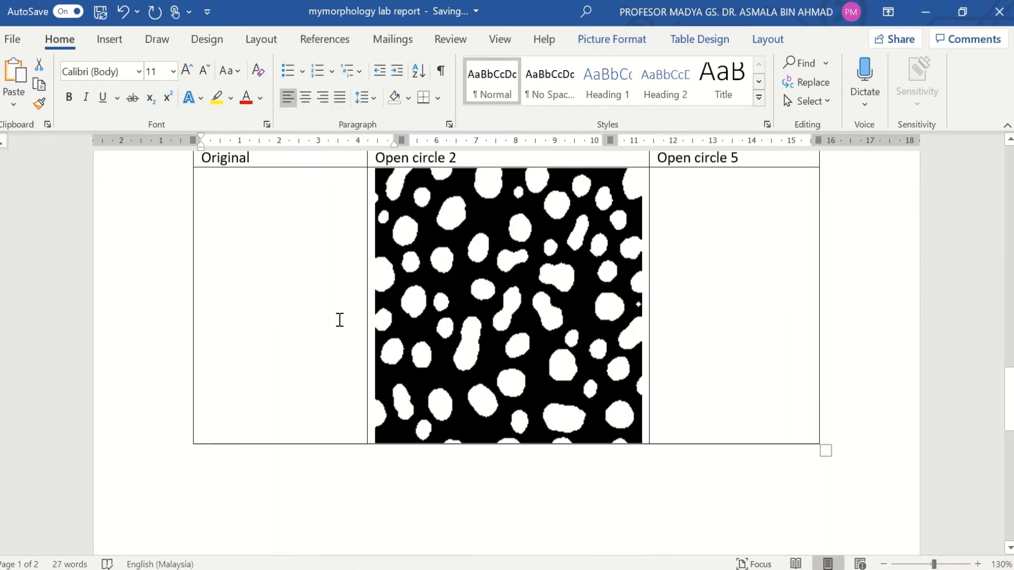
{"action": "scroll", "coordinate": [340, 320], "scroll_direction": "up", "scroll_amount": 1}
{"action": "left_click", "coordinate": [339, 320]}
{"action": "key", "text": "ctrl+v"}
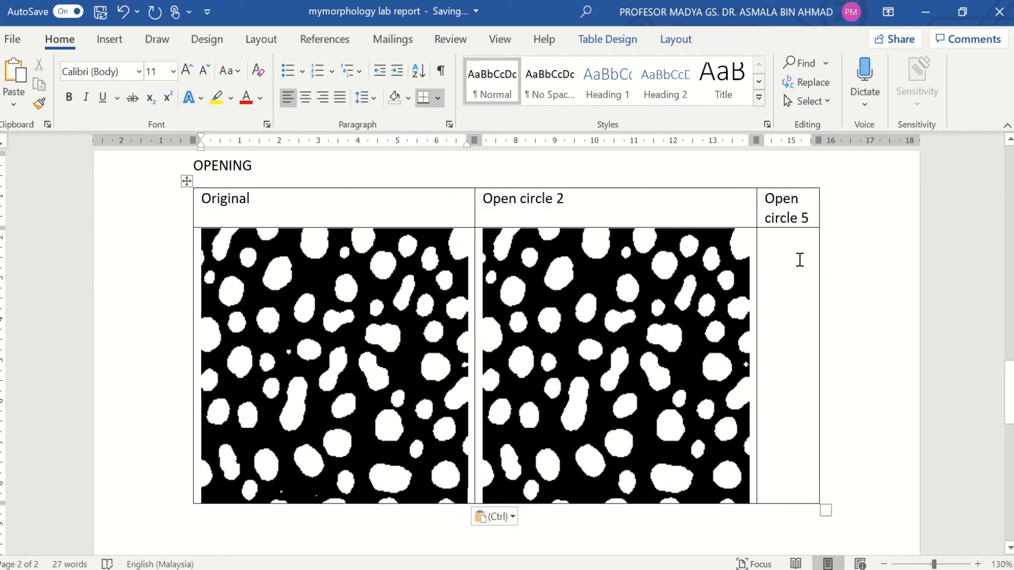
{"action": "left_click", "coordinate": [927, 13]}
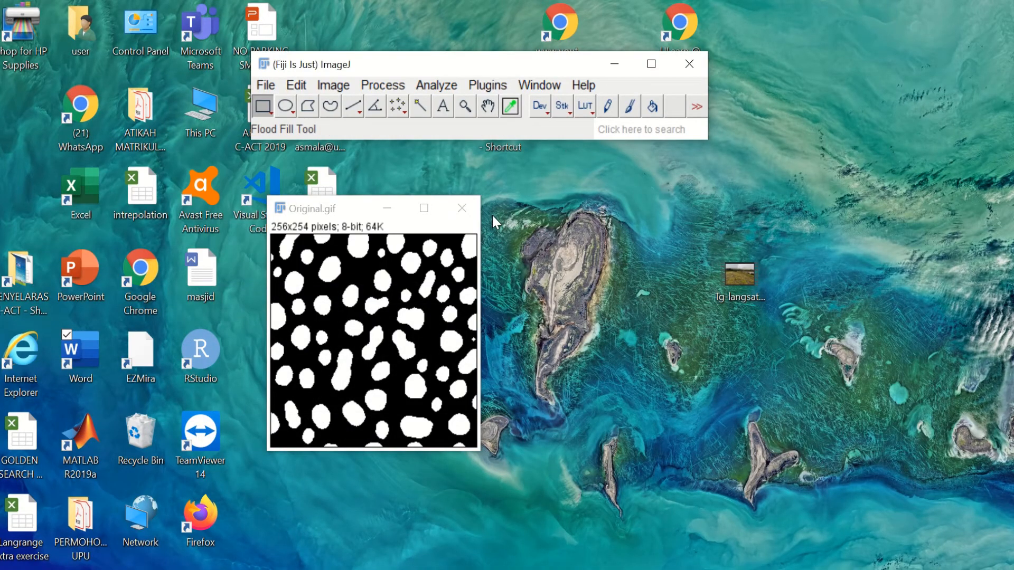
Step: Save the opened image as 'Open circle 2.gif' in my_processing
{"action": "left_click", "coordinate": [463, 209]}
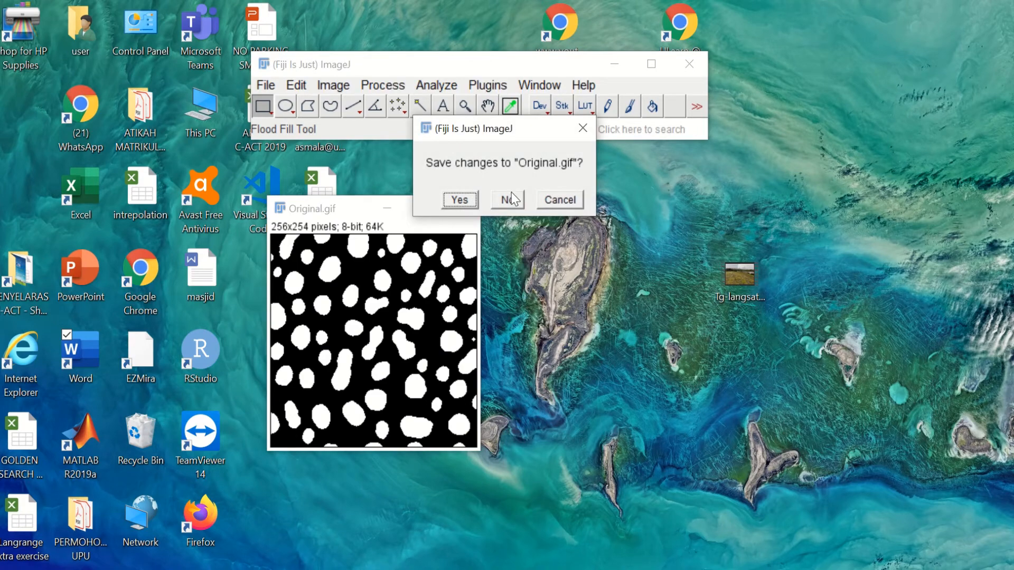
{"action": "left_click", "coordinate": [562, 199]}
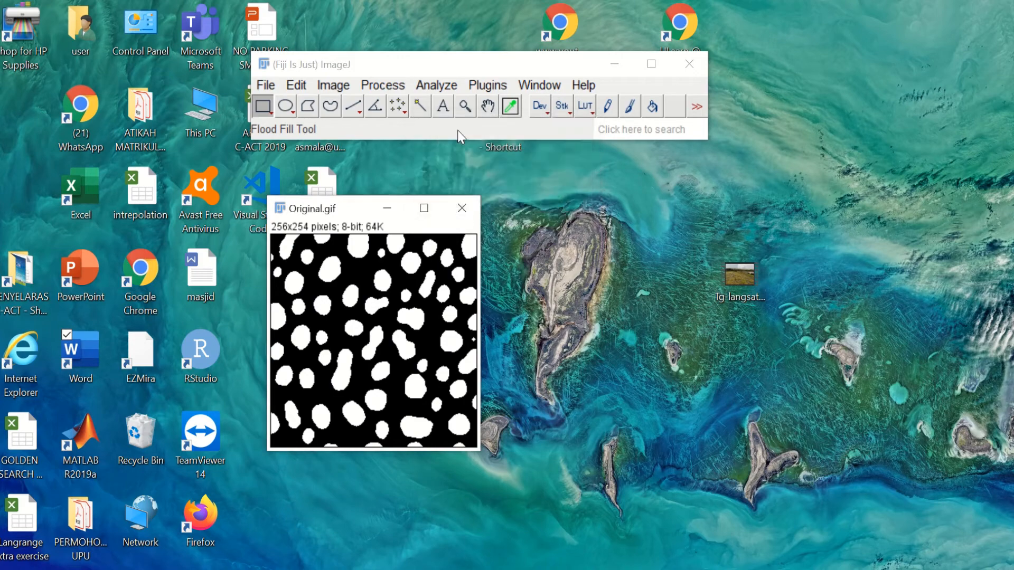
{"action": "left_click", "coordinate": [263, 86]}
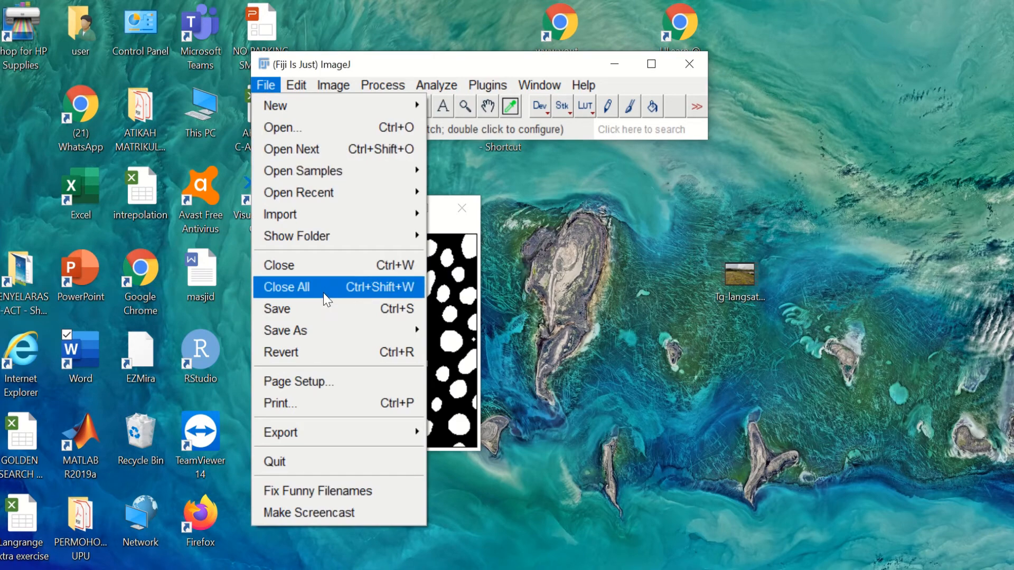
{"action": "mouse_move", "coordinate": [316, 331]}
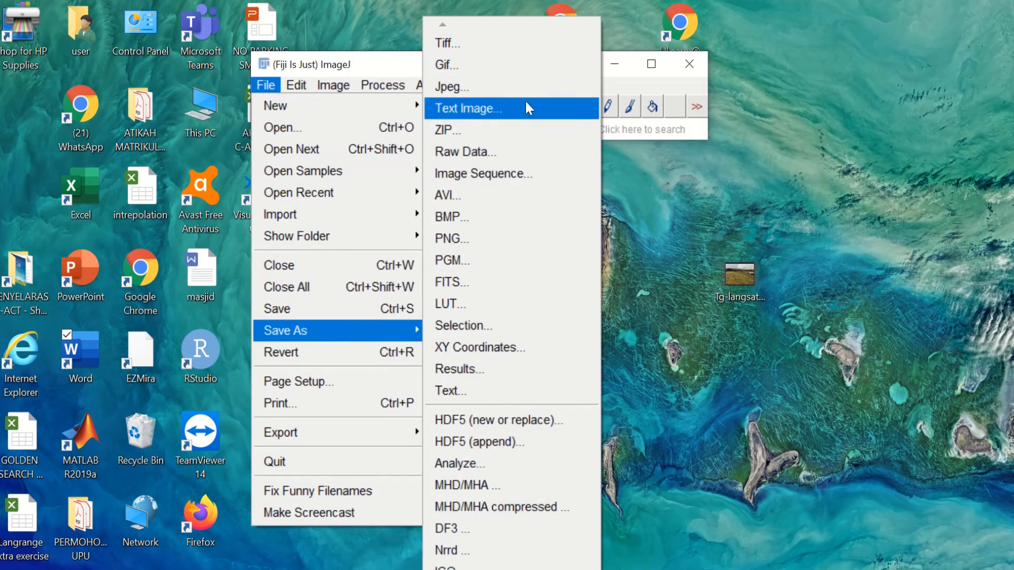
{"action": "left_click", "coordinate": [520, 74]}
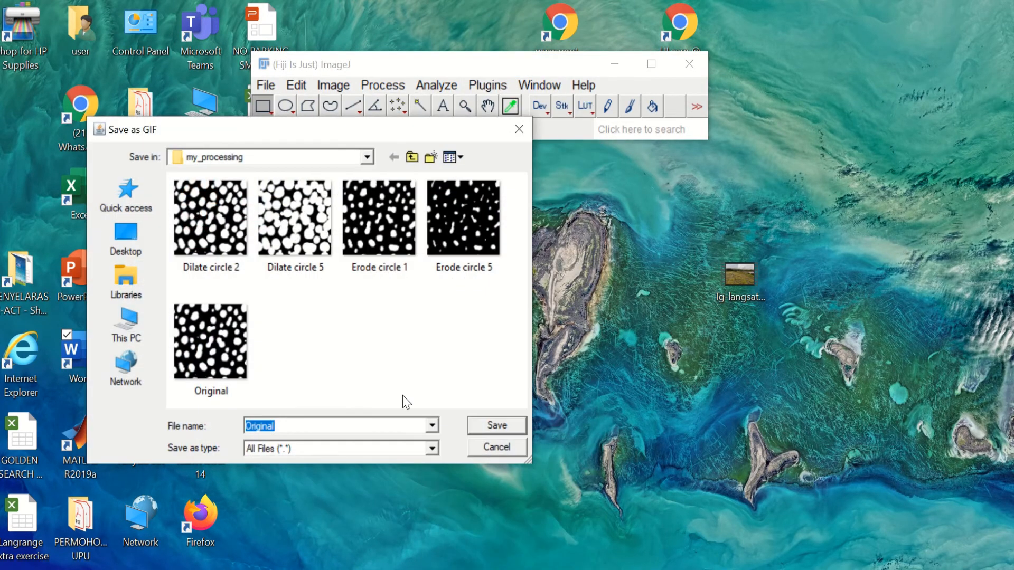
{"action": "type", "text": "O"}
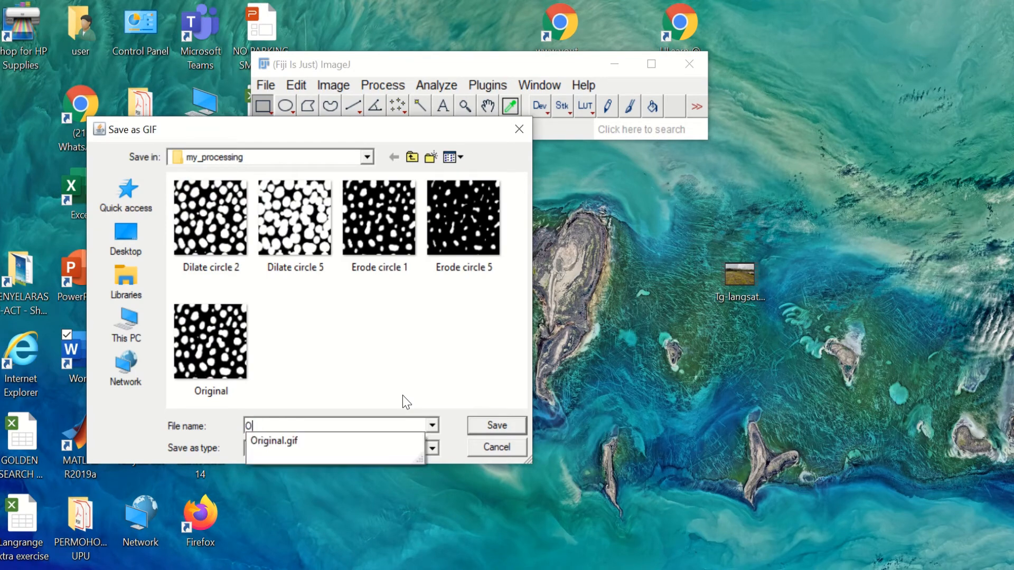
{"action": "type", "text": "pen "}
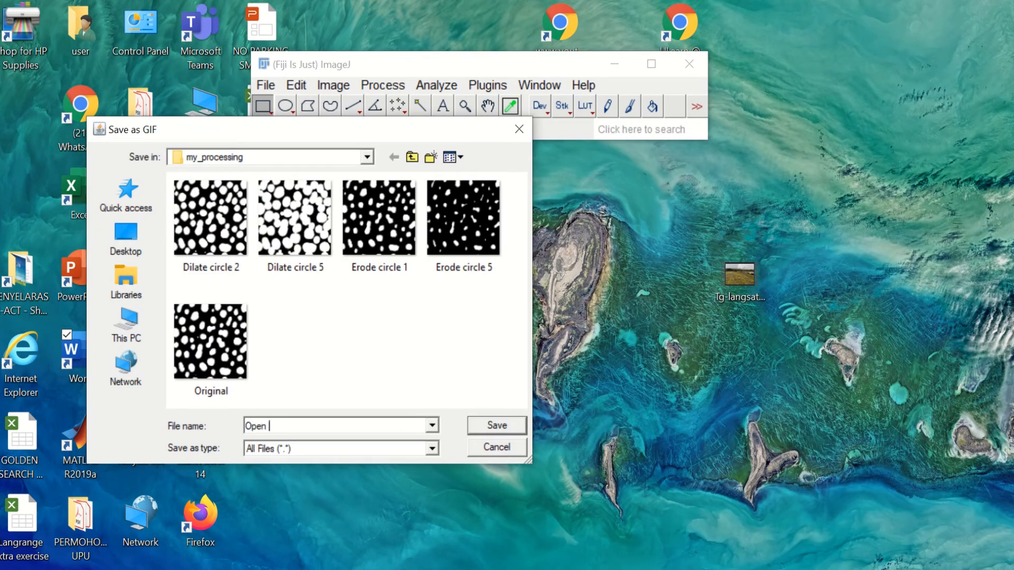
{"action": "type", "text": "circle 2"}
{"action": "key", "text": "Return"}
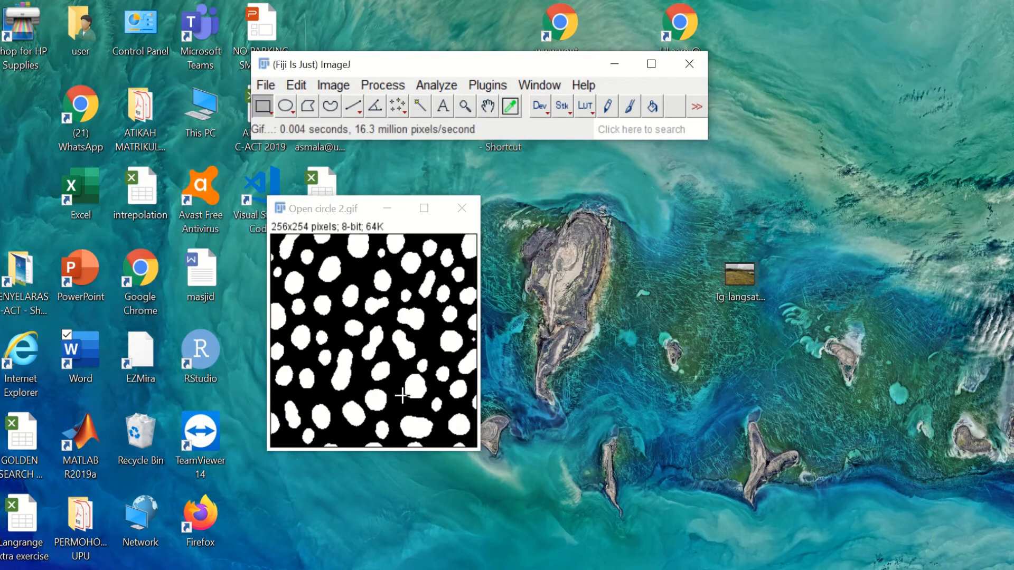
Step: Close Open circle 2.gif and reopen Original.gif
{"action": "left_click", "coordinate": [461, 211]}
{"action": "left_click", "coordinate": [266, 85]}
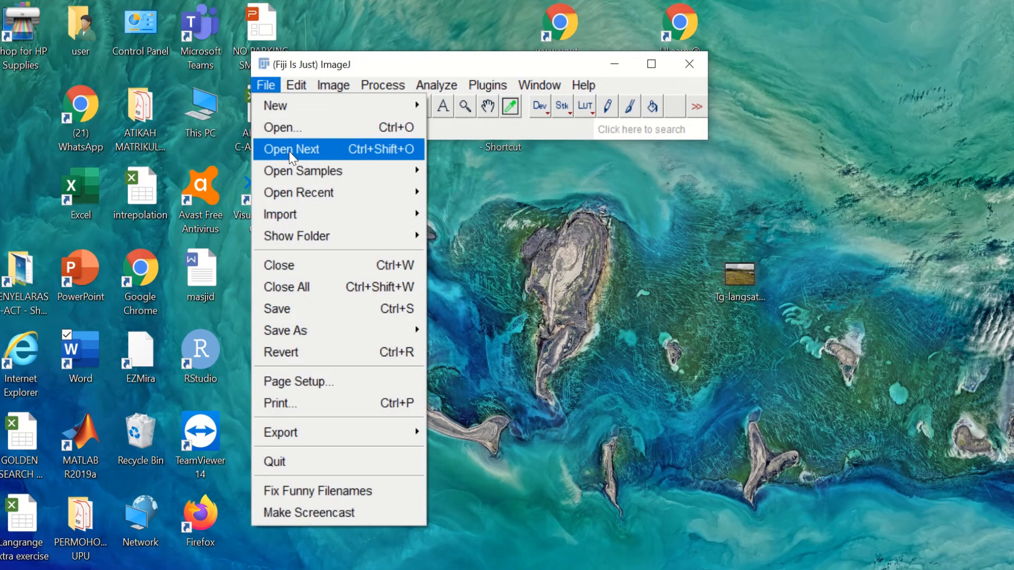
{"action": "left_click", "coordinate": [304, 128]}
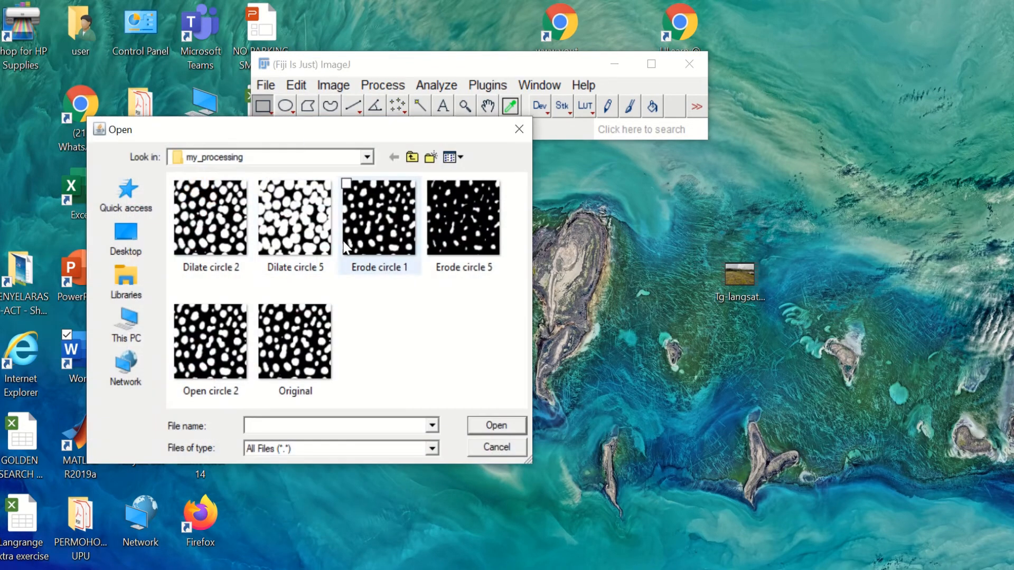
{"action": "double_click", "coordinate": [325, 333]}
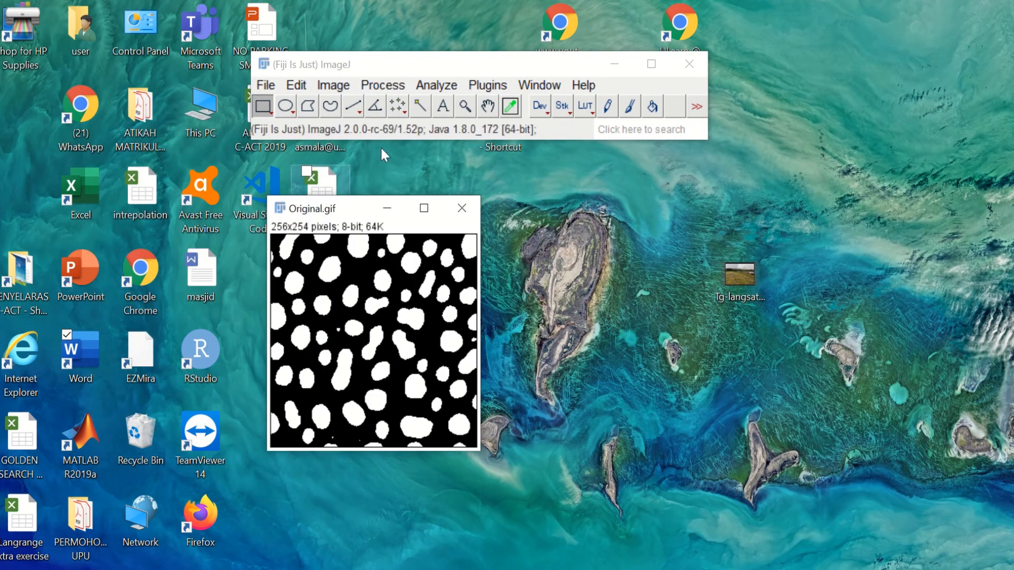
{"action": "left_click", "coordinate": [383, 87]}
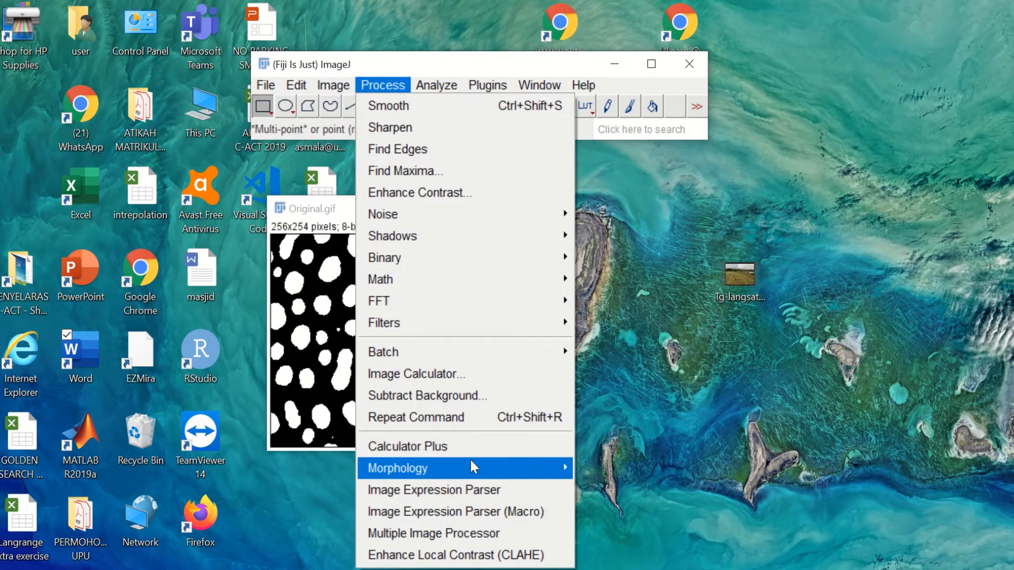
Step: Run Gray Morphology open with a radius-5 circle on Original.gif
{"action": "mouse_move", "coordinate": [470, 461]}
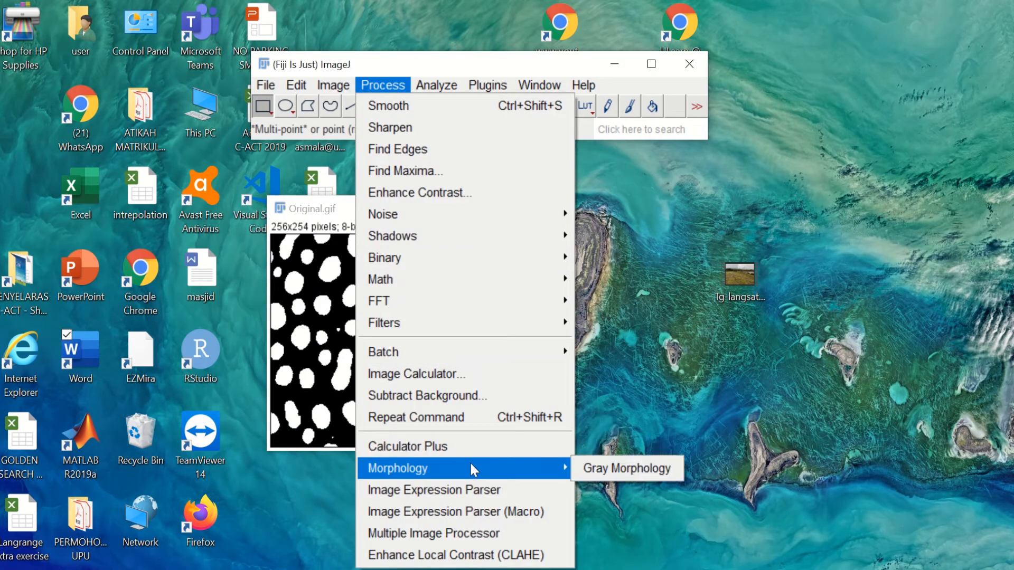
{"action": "left_click", "coordinate": [606, 466]}
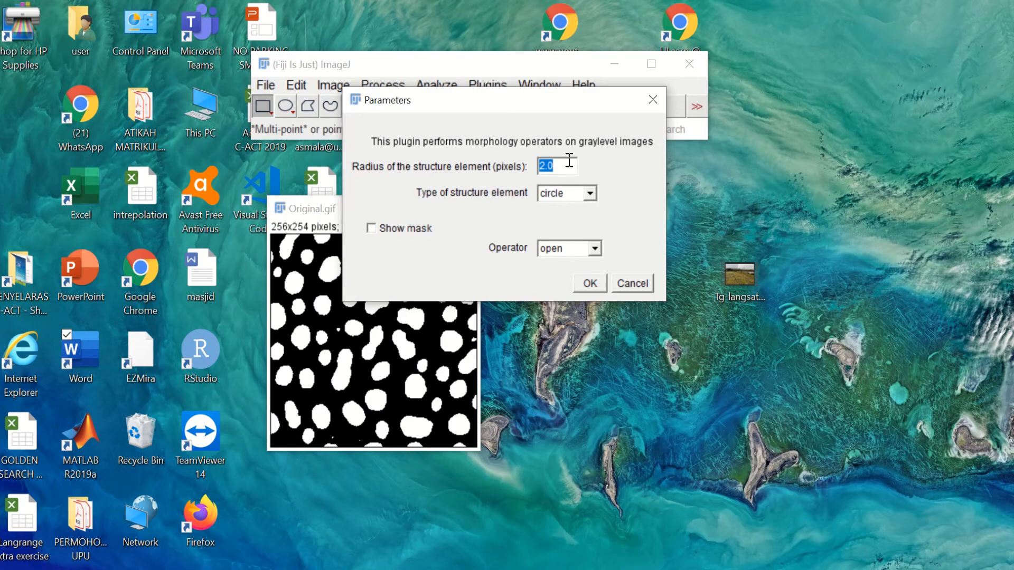
{"action": "type", "text": "5"}
{"action": "left_click_drag", "start_coordinate": [488, 100], "coordinate": [668, 112]}
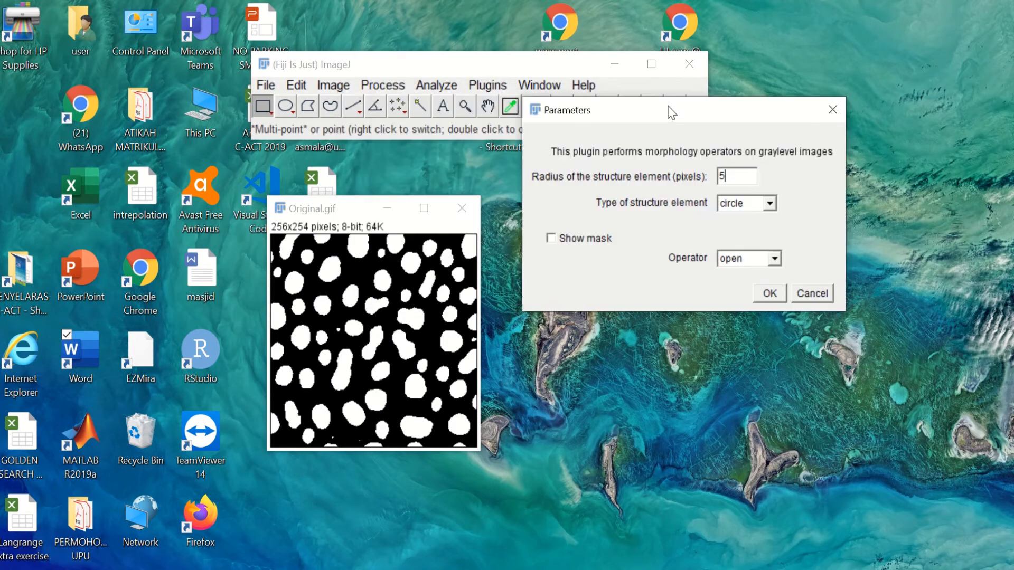
{"action": "left_click", "coordinate": [770, 296]}
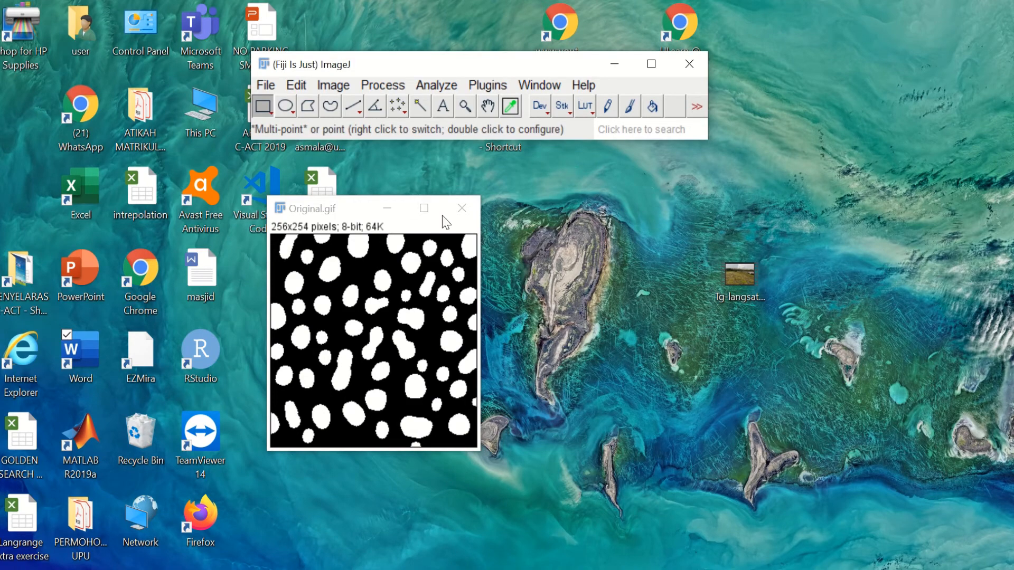
Step: Save the radius-5 opening as 'Open circle 5.gif' and copy it to the system clipboard
{"action": "left_click", "coordinate": [267, 86]}
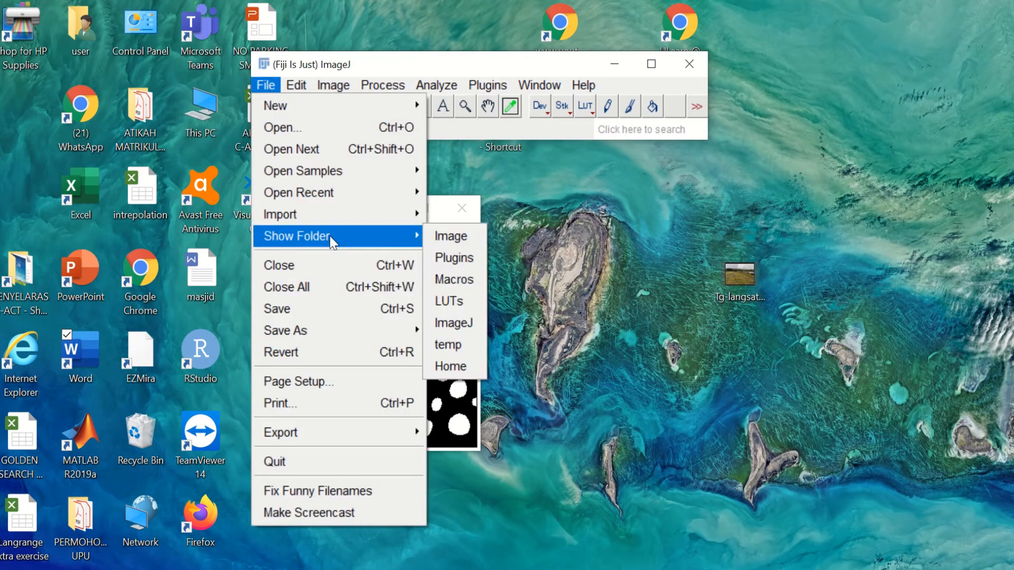
{"action": "mouse_move", "coordinate": [337, 338]}
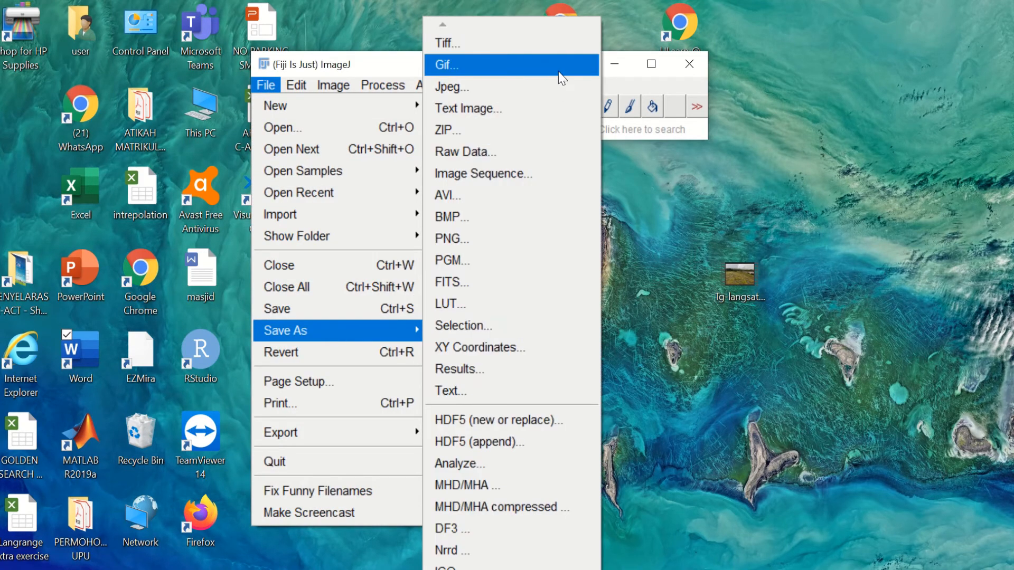
{"action": "left_click", "coordinate": [559, 73]}
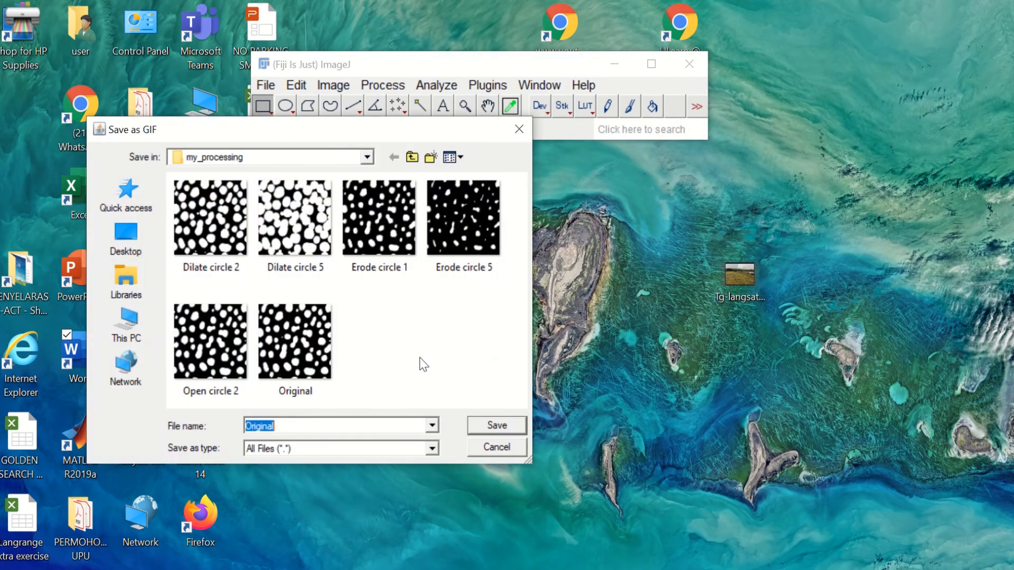
{"action": "left_click", "coordinate": [228, 372]}
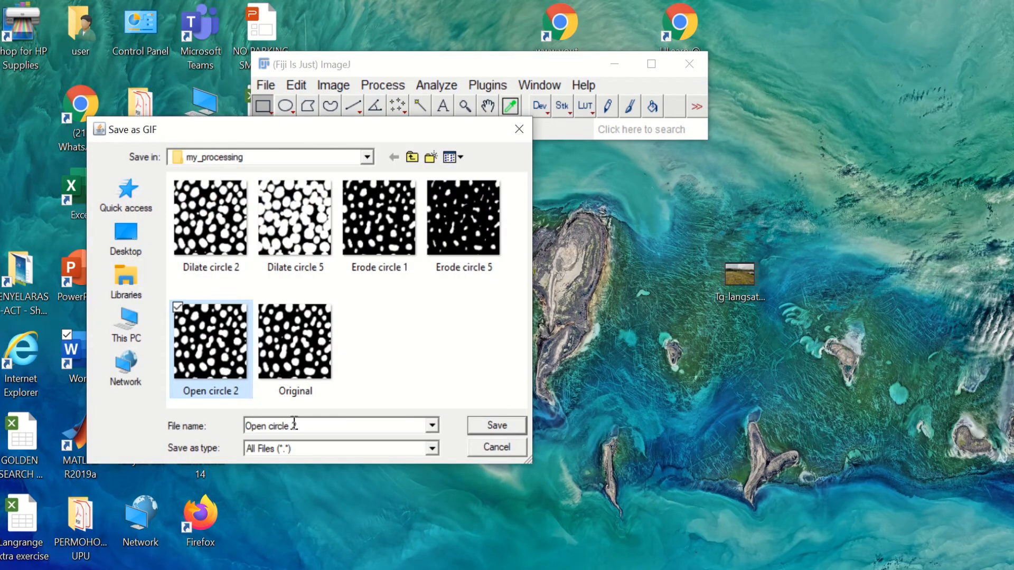
{"action": "left_click", "coordinate": [308, 431]}
{"action": "double_click", "coordinate": [308, 430]}
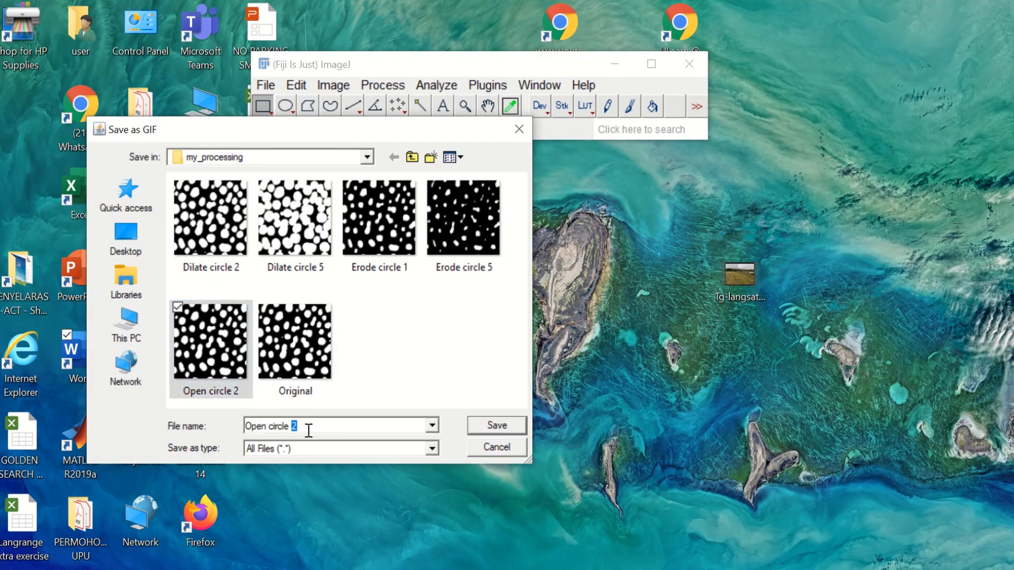
{"action": "type", "text": "5"}
{"action": "key", "text": "Return"}
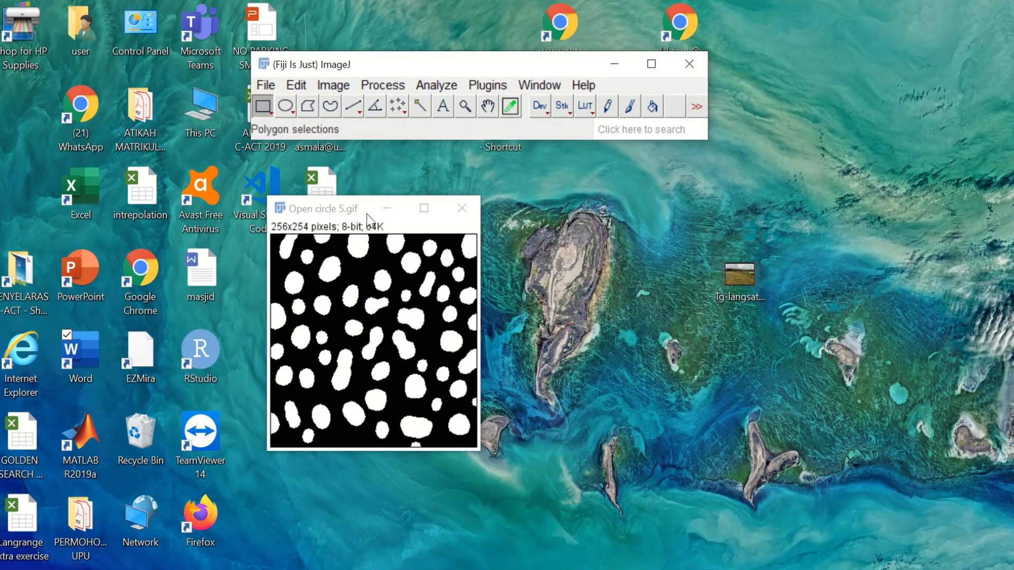
{"action": "left_click", "coordinate": [306, 92]}
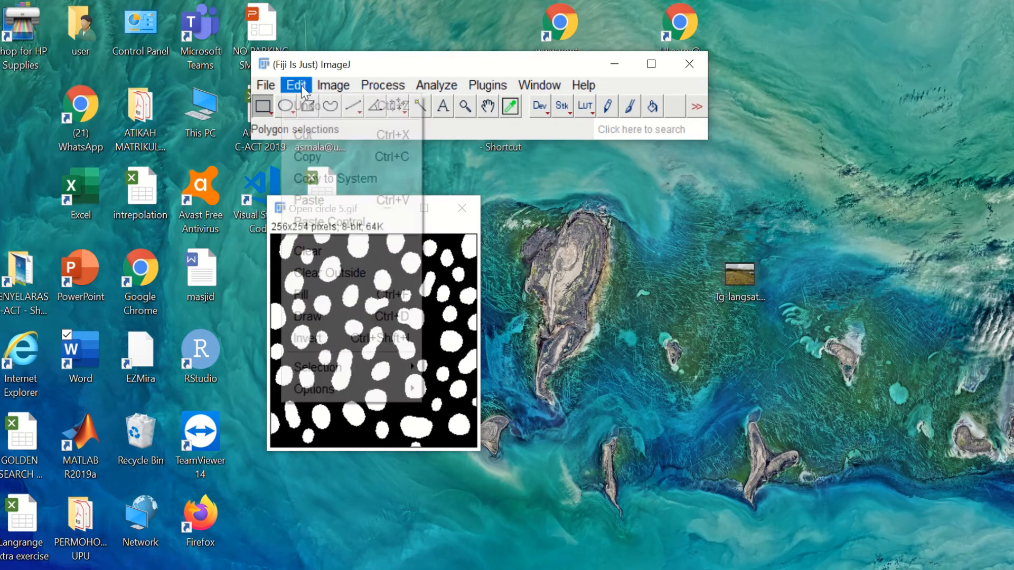
{"action": "left_click", "coordinate": [344, 173]}
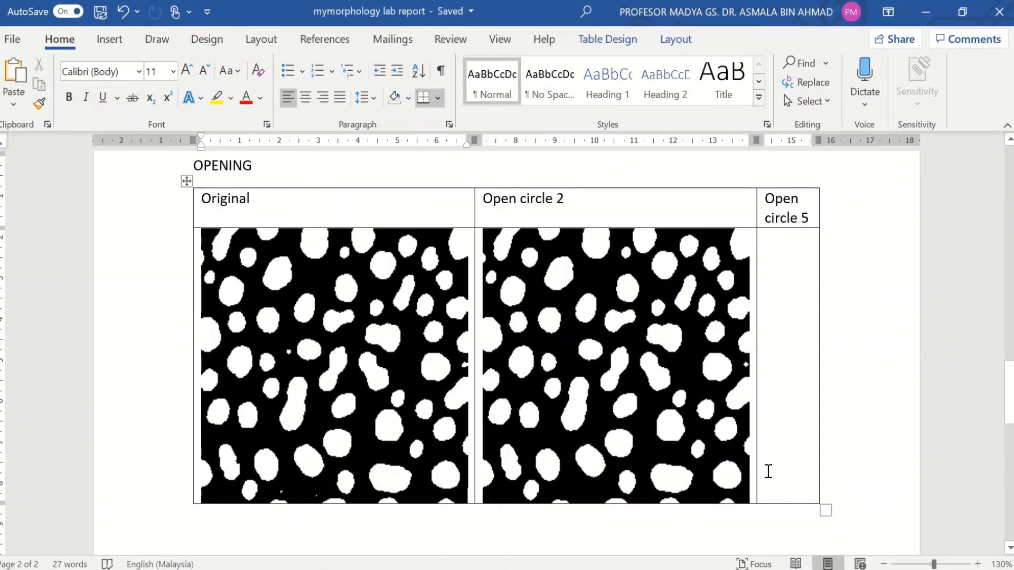
Step: Paste the Open circle 5 image into the third cell of the OPENING table
{"action": "scroll", "coordinate": [767, 470], "scroll_direction": "down", "scroll_amount": 5}
{"action": "scroll", "coordinate": [767, 470], "scroll_direction": "up", "scroll_amount": 6}
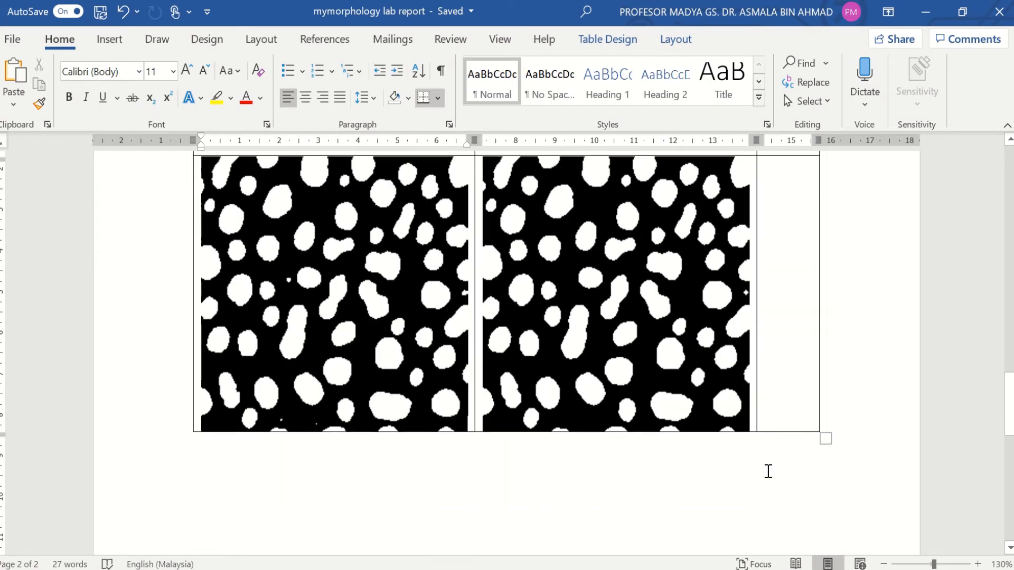
{"action": "left_click", "coordinate": [793, 354]}
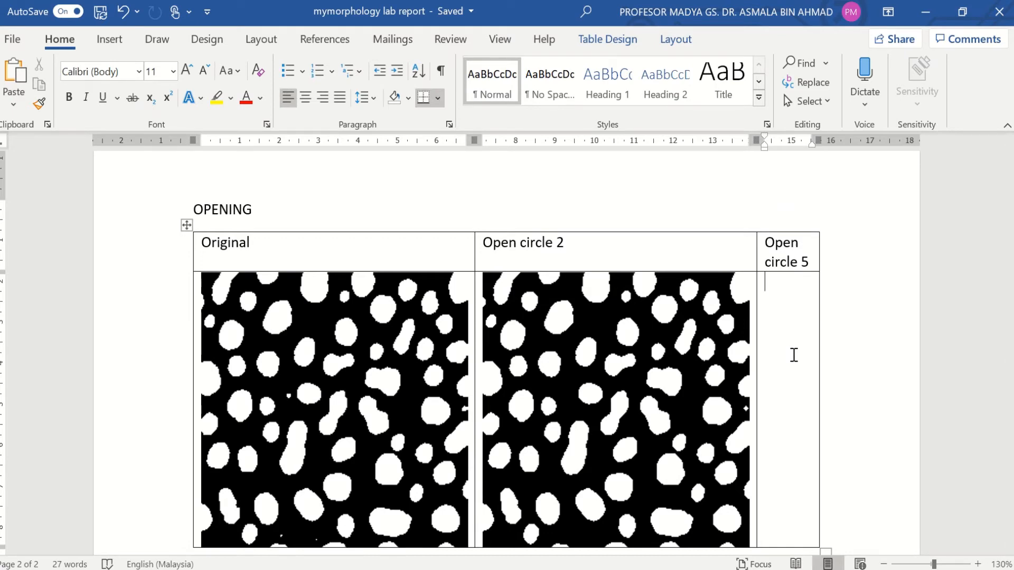
{"action": "key", "text": "ctrl+v"}
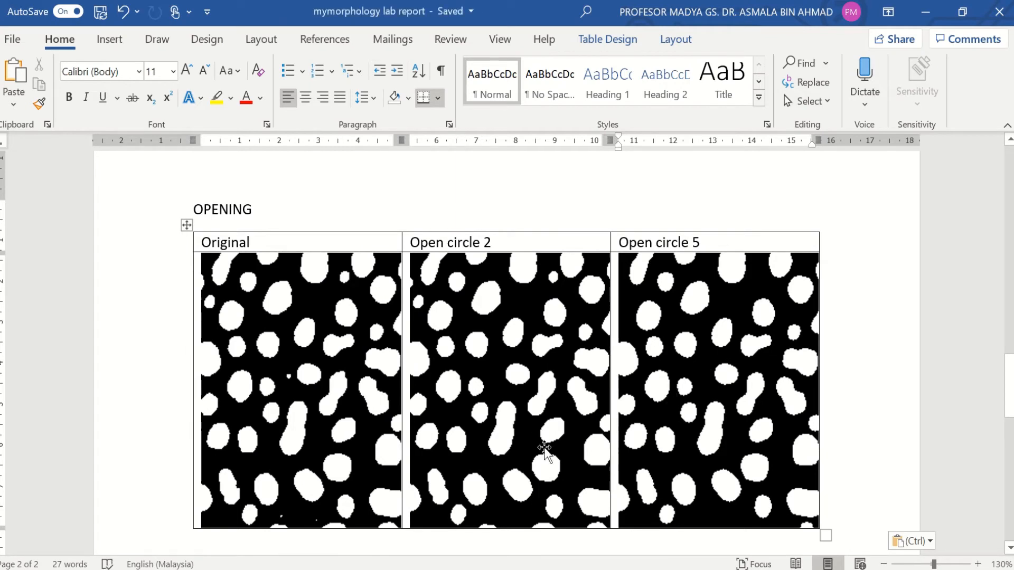
{"action": "scroll", "coordinate": [556, 451], "scroll_direction": "down", "scroll_amount": 3}
{"action": "scroll", "coordinate": [556, 452], "scroll_direction": "up", "scroll_amount": 1}
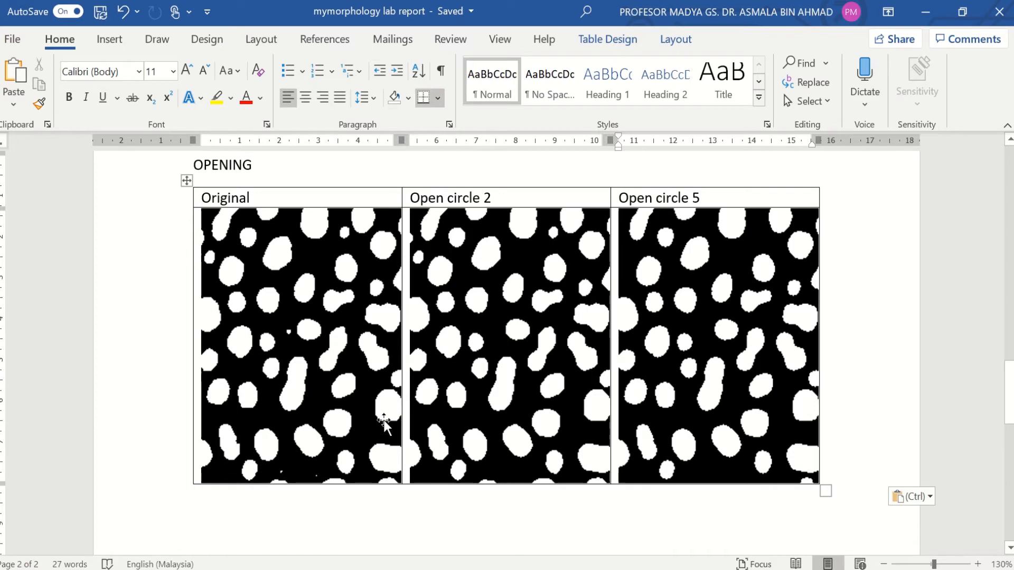
Step: Circle the small speck in Original and the matching area in Open circle 2 in red ink
{"action": "left_click_drag", "start_coordinate": [306, 333], "coordinate": [309, 342]}
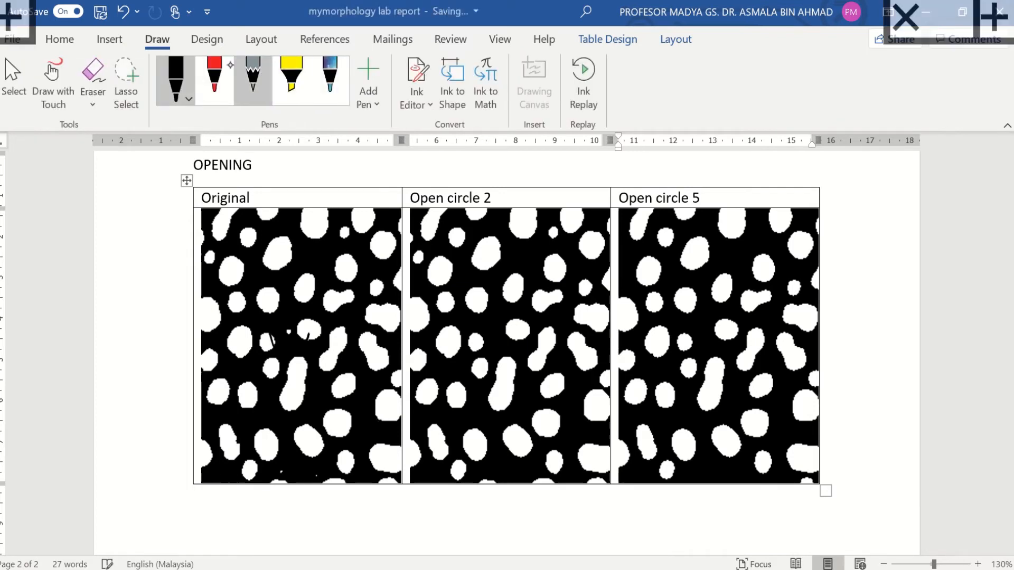
{"action": "left_click", "coordinate": [221, 68]}
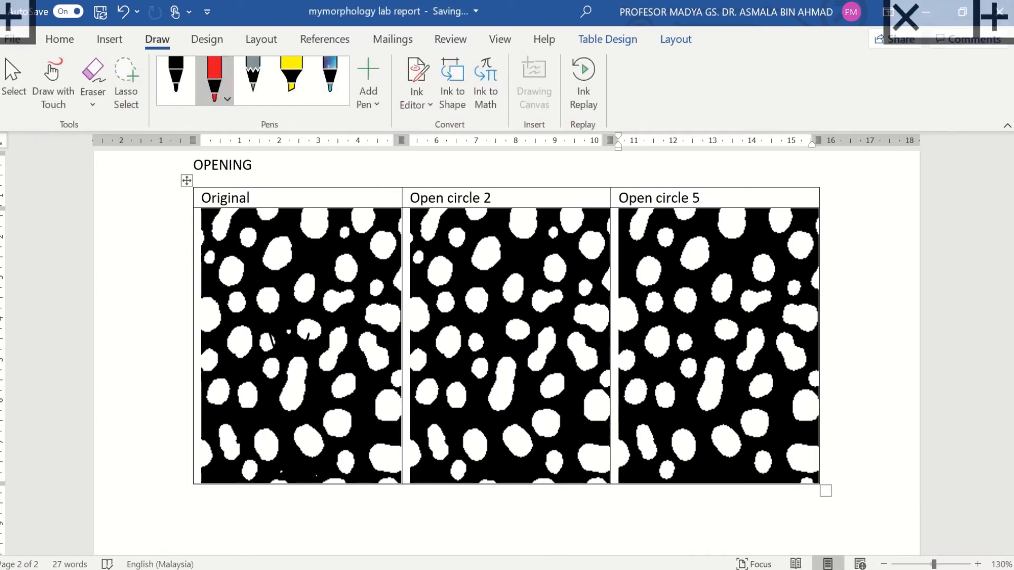
{"action": "mouse_move", "coordinate": [279, 309]}
{"action": "left_mouse_down"}
{"action": "mouse_move", "coordinate": [291, 358]}
{"action": "mouse_move", "coordinate": [275, 312]}
{"action": "left_mouse_up"}
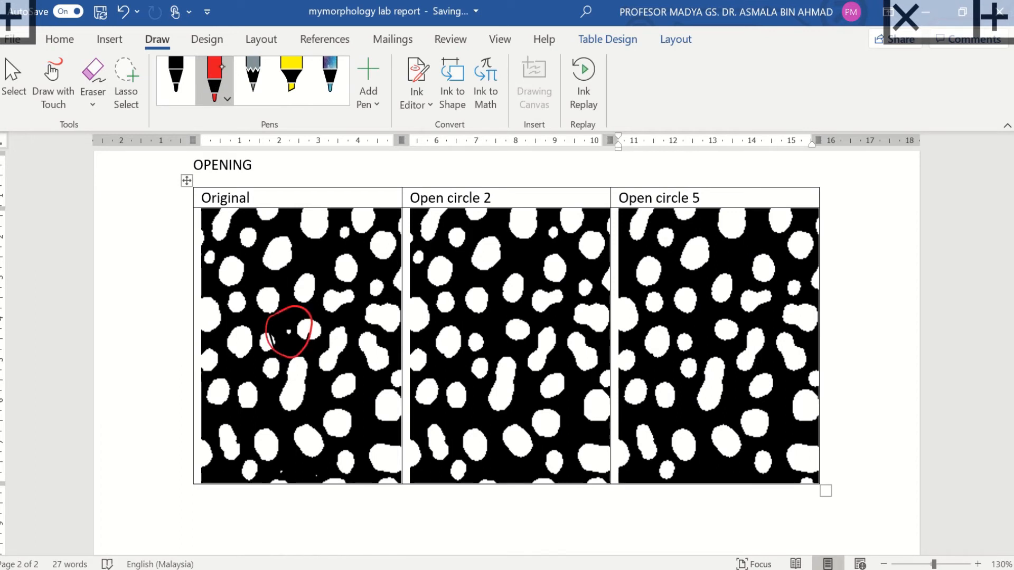
{"action": "mouse_move", "coordinate": [487, 311]}
{"action": "left_mouse_down"}
{"action": "mouse_move", "coordinate": [511, 364]}
{"action": "mouse_move", "coordinate": [492, 303]}
{"action": "left_mouse_up"}
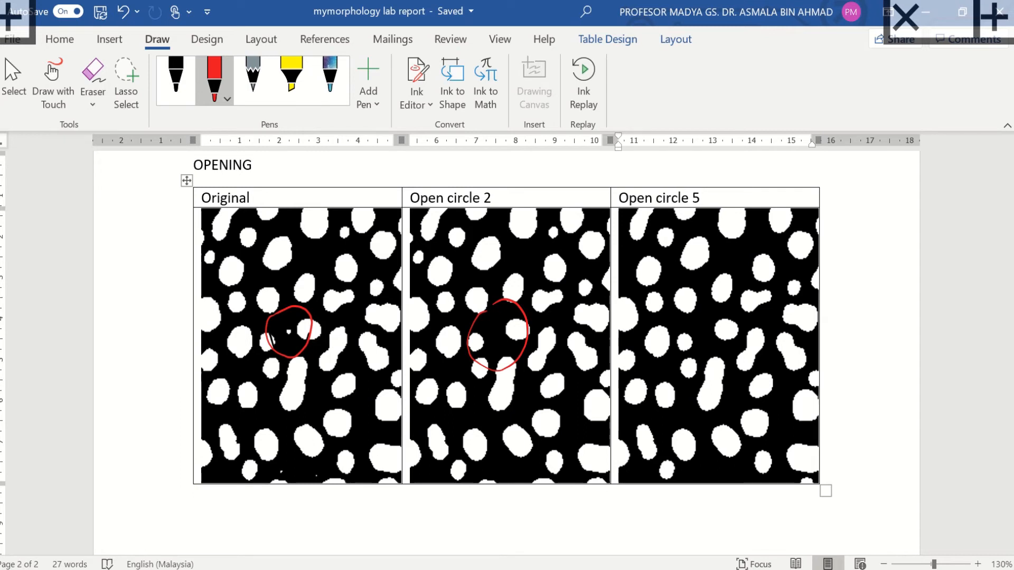
Step: Circle the corresponding blob in all three OPENING images in purple ink
{"action": "left_click", "coordinate": [330, 79]}
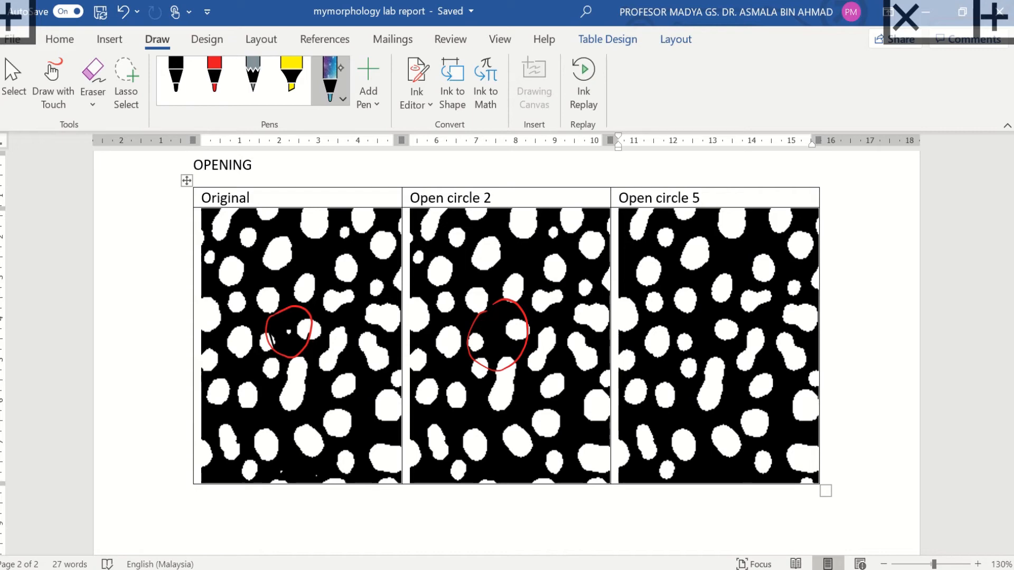
{"action": "mouse_move", "coordinate": [333, 222]}
{"action": "left_mouse_down"}
{"action": "mouse_move", "coordinate": [329, 255]}
{"action": "mouse_move", "coordinate": [360, 210]}
{"action": "mouse_move", "coordinate": [336, 226]}
{"action": "left_mouse_up"}
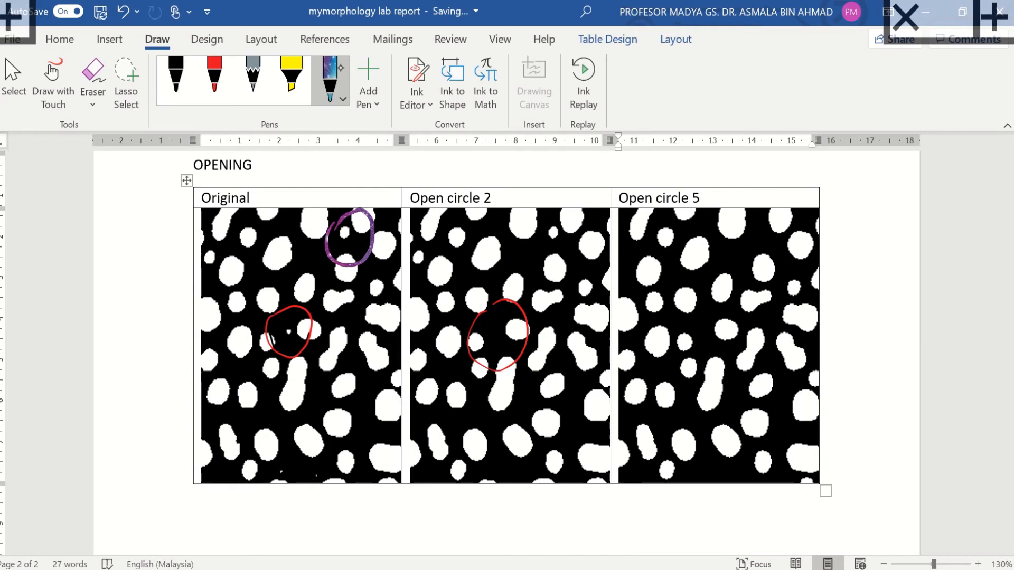
{"action": "mouse_move", "coordinate": [560, 207]}
{"action": "left_mouse_down"}
{"action": "mouse_move", "coordinate": [544, 254]}
{"action": "mouse_move", "coordinate": [573, 214]}
{"action": "left_mouse_up"}
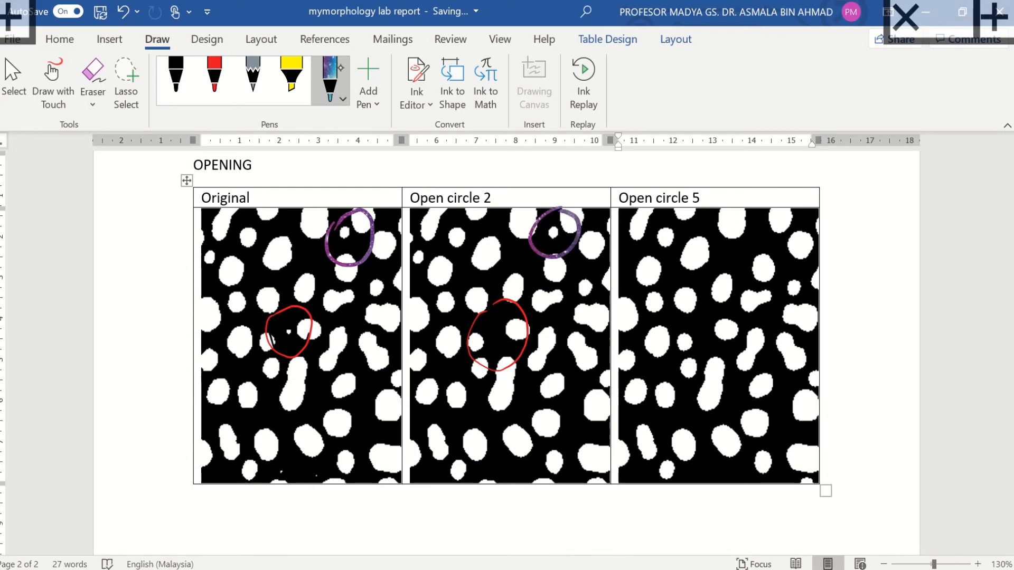
{"action": "mouse_move", "coordinate": [756, 211]}
{"action": "left_mouse_down"}
{"action": "mouse_move", "coordinate": [785, 231]}
{"action": "mouse_move", "coordinate": [740, 214]}
{"action": "left_mouse_up"}
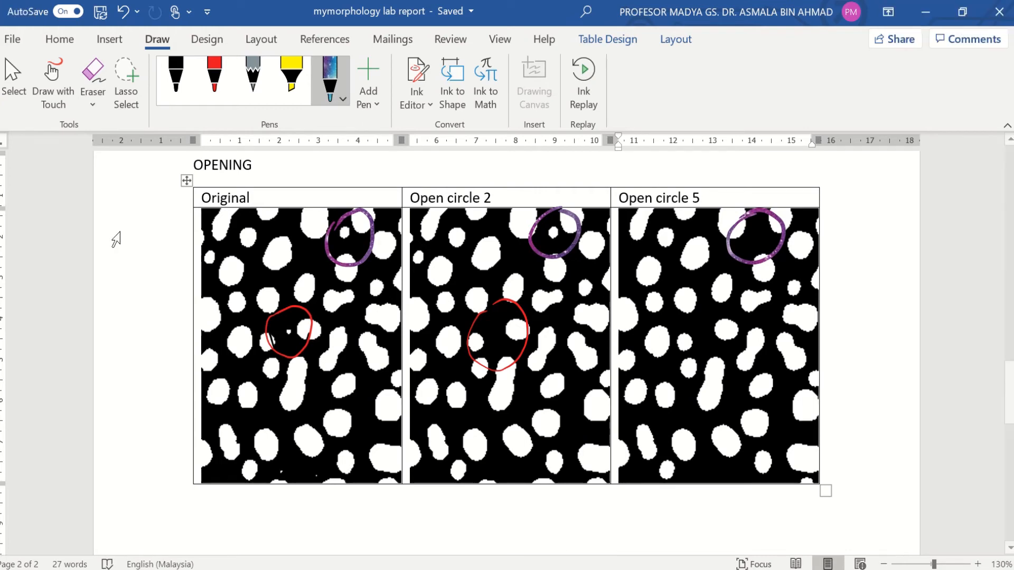
{"action": "left_click", "coordinate": [403, 512]}
Step: Add a CLOSING heading below the table with a 3x2 table under it
{"action": "key", "text": "Return"}
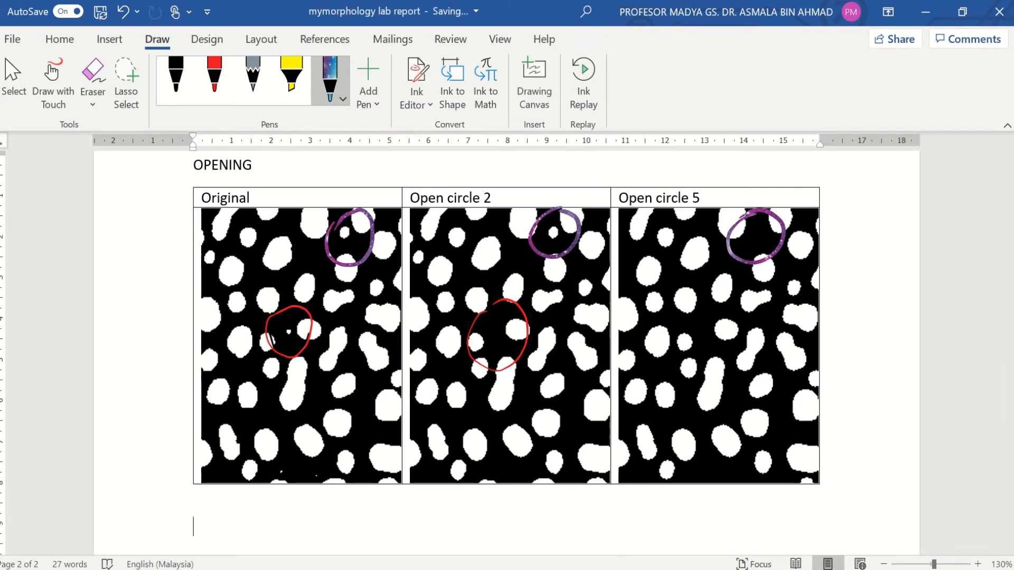
{"action": "key", "text": "Caps_Lock"}
{"action": "type", "text": "C"}
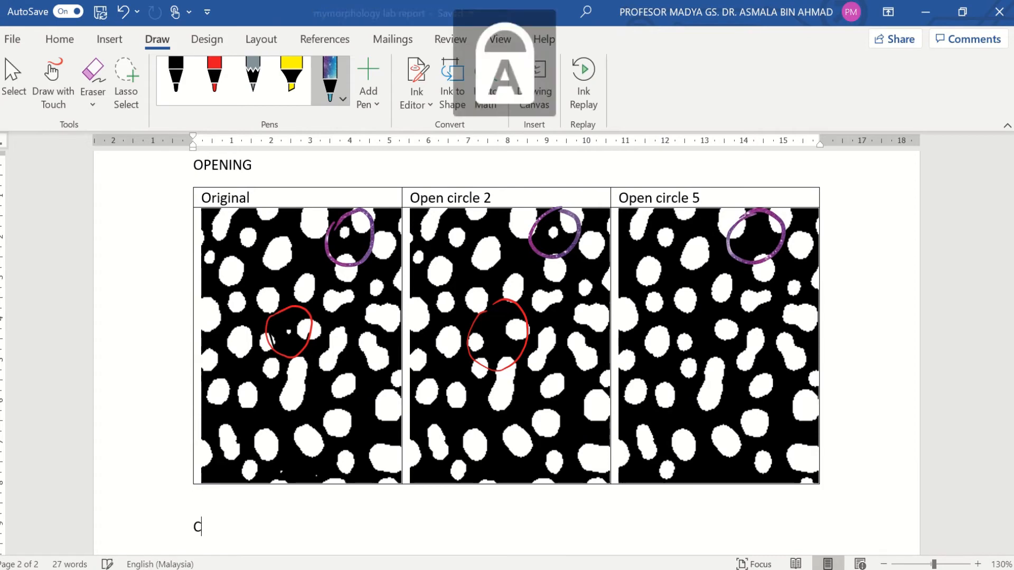
{"action": "type", "text": "LOSING"}
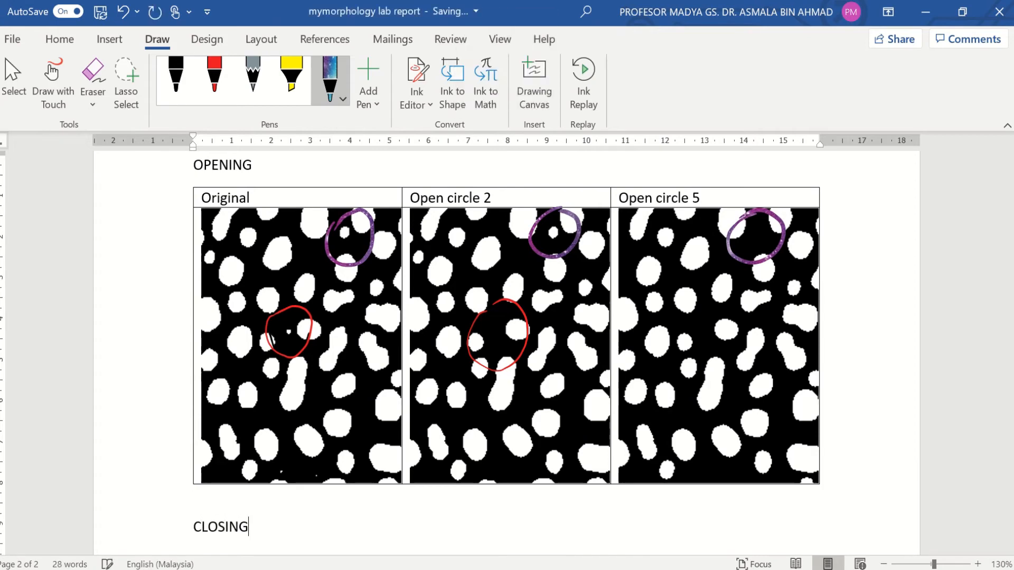
{"action": "key", "text": "Return"}
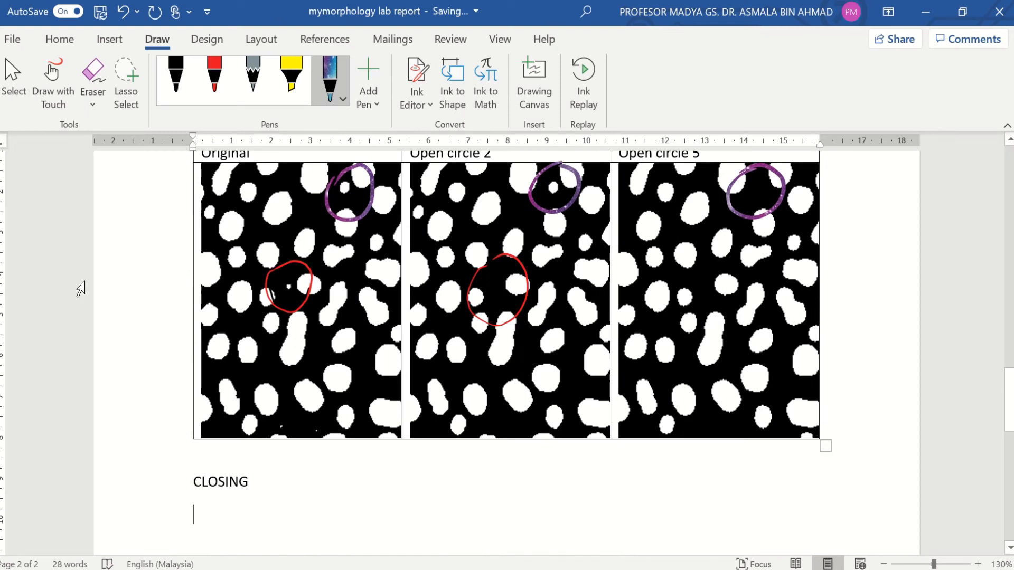
{"action": "left_click", "coordinate": [109, 40]}
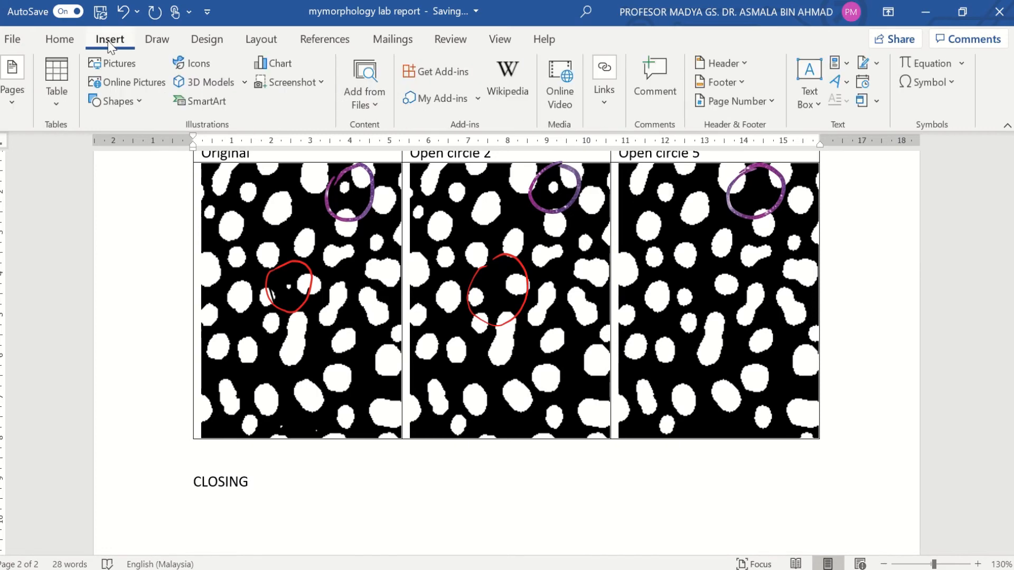
{"action": "left_click", "coordinate": [66, 81]}
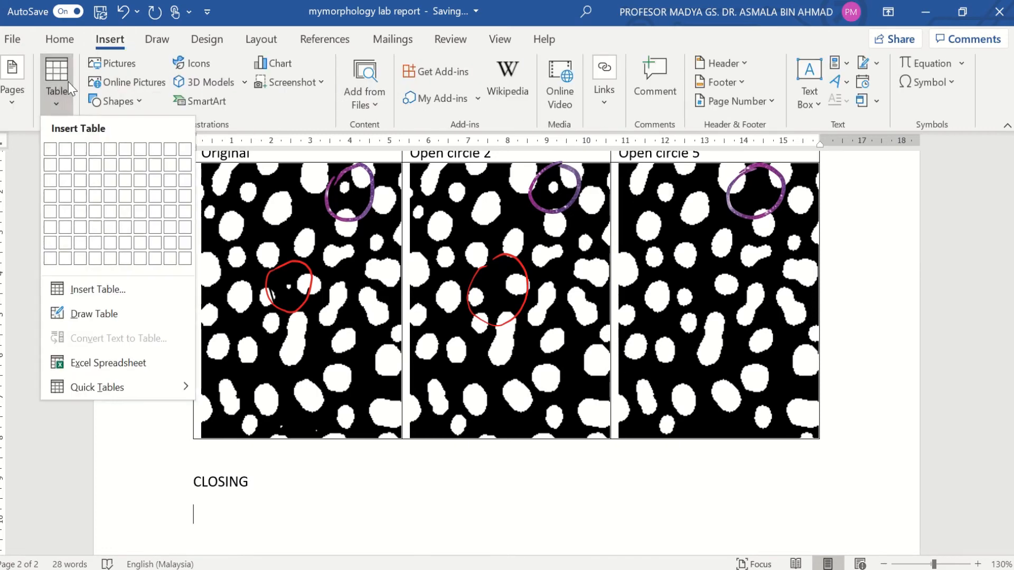
{"action": "left_click", "coordinate": [80, 164]}
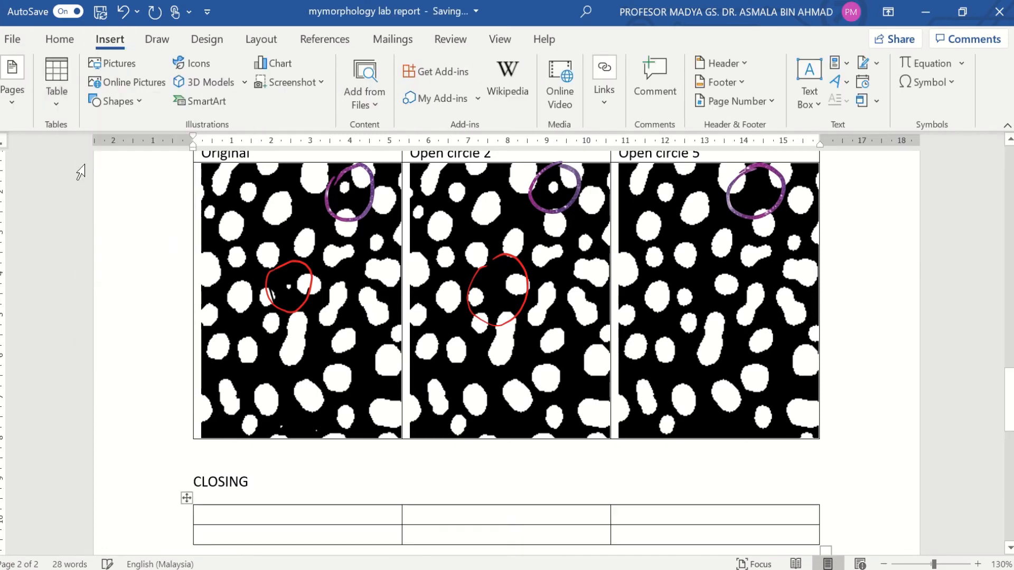
Step: Label the header cells Original, Close circle 2 and close circle 5, then minimize Word
{"action": "scroll", "coordinate": [370, 401], "scroll_direction": "down", "scroll_amount": 3}
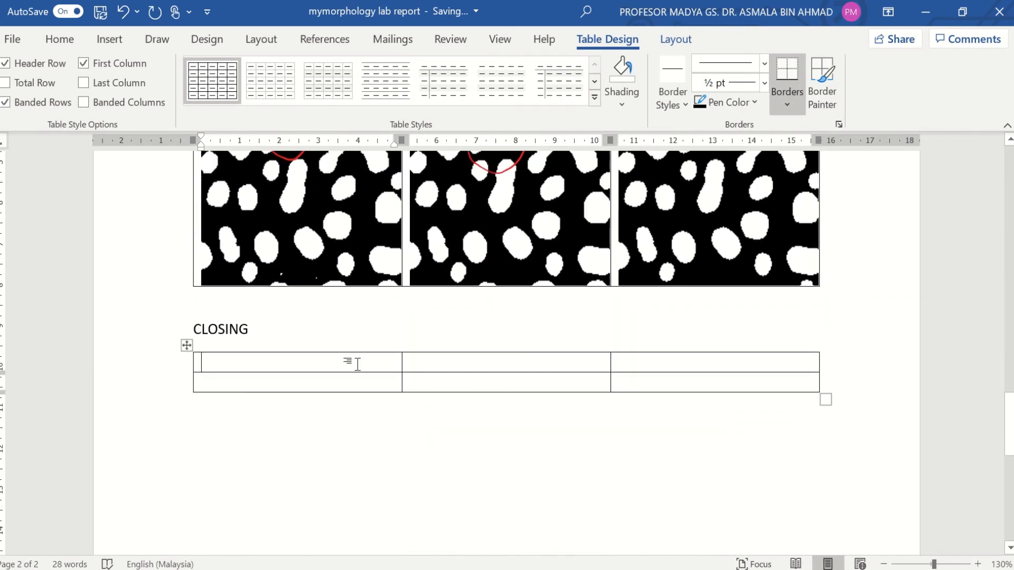
{"action": "type", "text": "OR"}
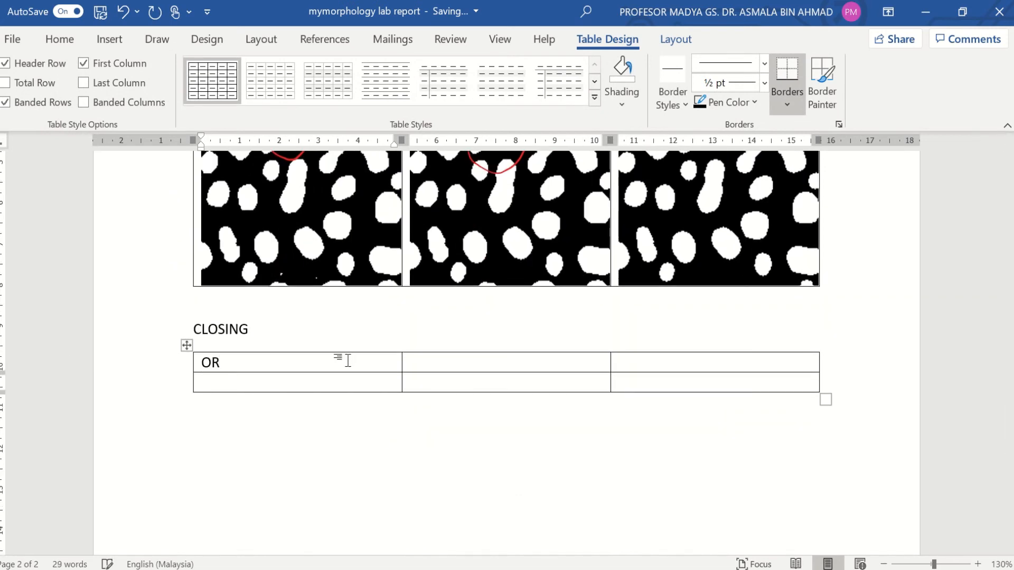
{"action": "key", "text": "BackSpace"}
{"action": "key", "text": "Caps_Lock"}
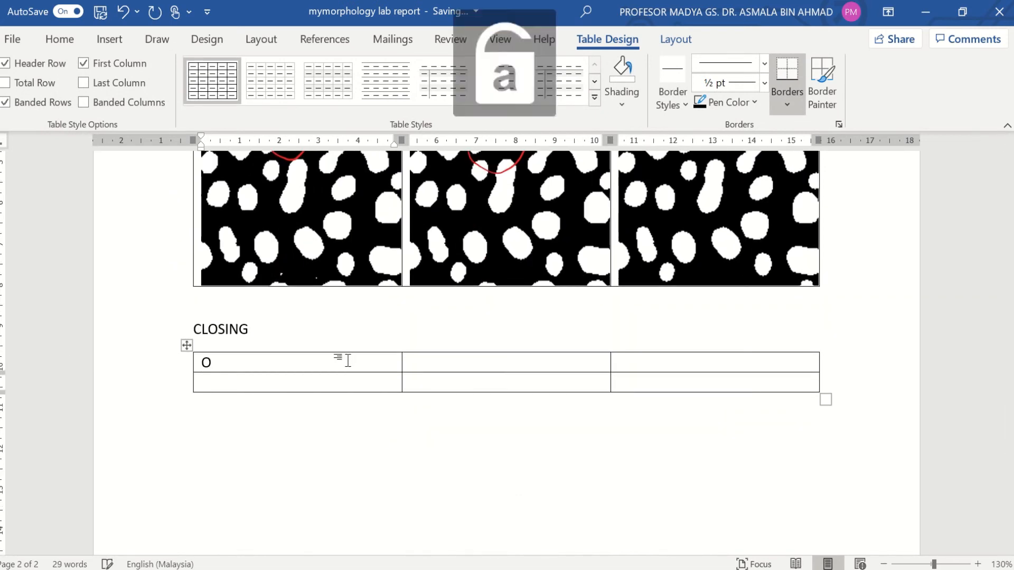
{"action": "type", "text": "riginal"}
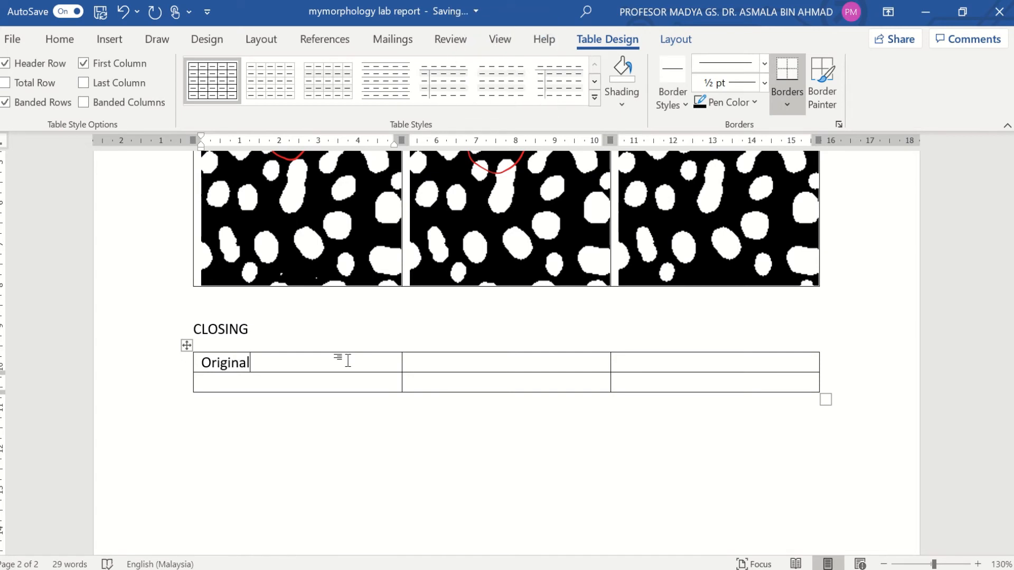
{"action": "key", "text": "Tab"}
{"action": "type", "text": "Clo"}
{"action": "scroll", "coordinate": [349, 361], "scroll_direction": "up", "scroll_amount": 6}
{"action": "scroll", "coordinate": [349, 361], "scroll_direction": "down", "scroll_amount": 5}
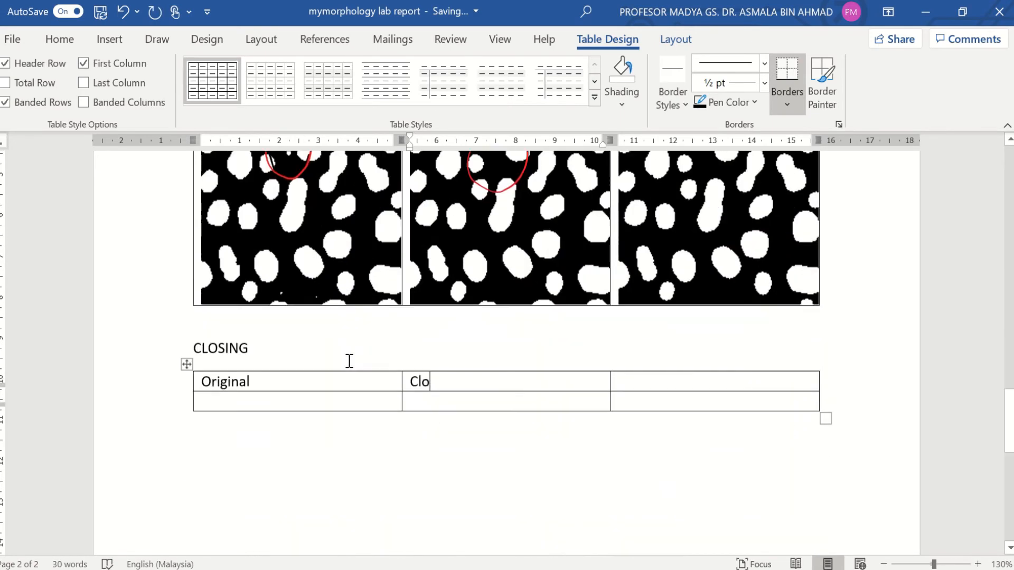
{"action": "type", "text": "se"}
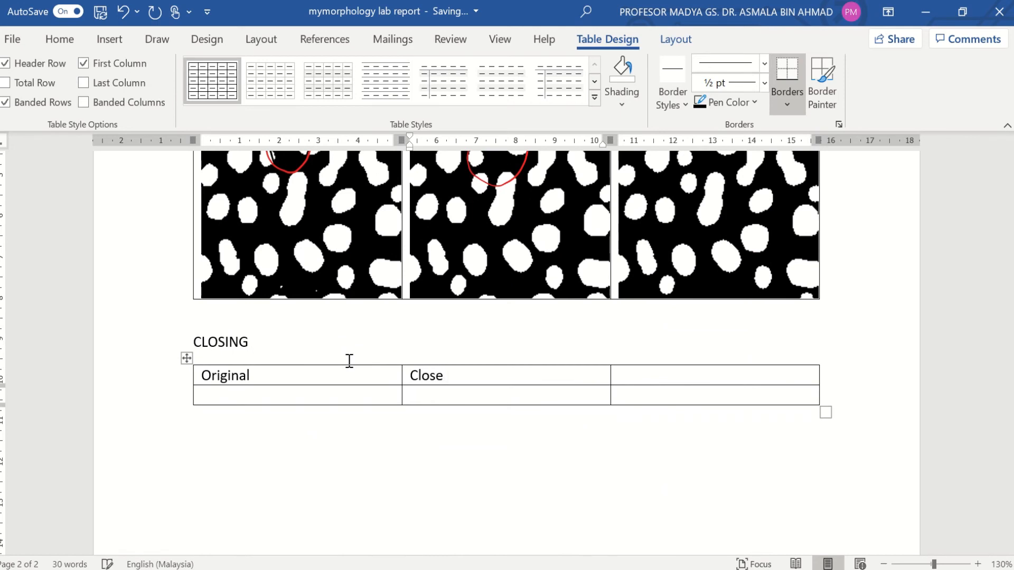
{"action": "type", "text": " circle 2"}
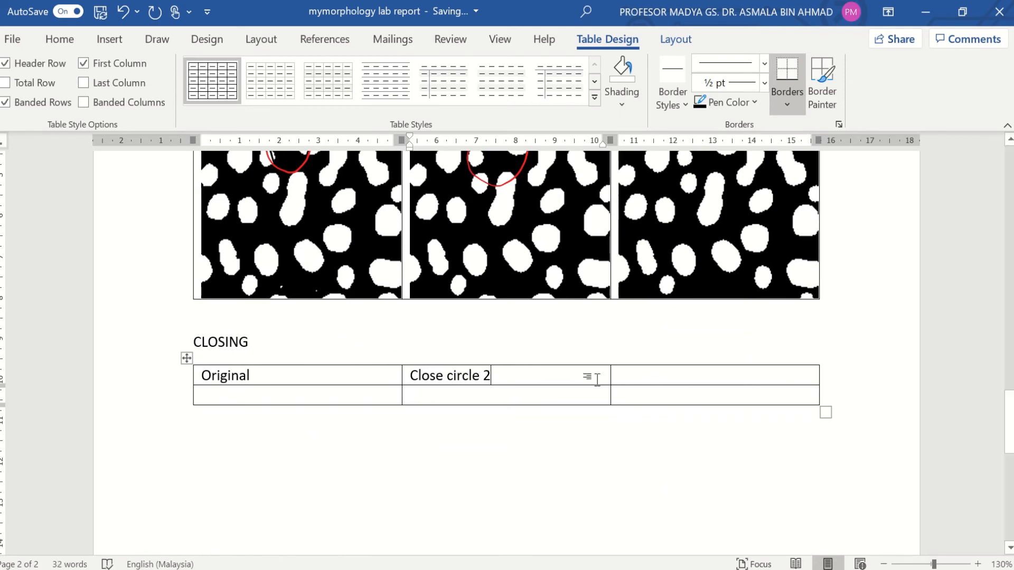
{"action": "left_click", "coordinate": [640, 378]}
{"action": "type", "text": "clo"}
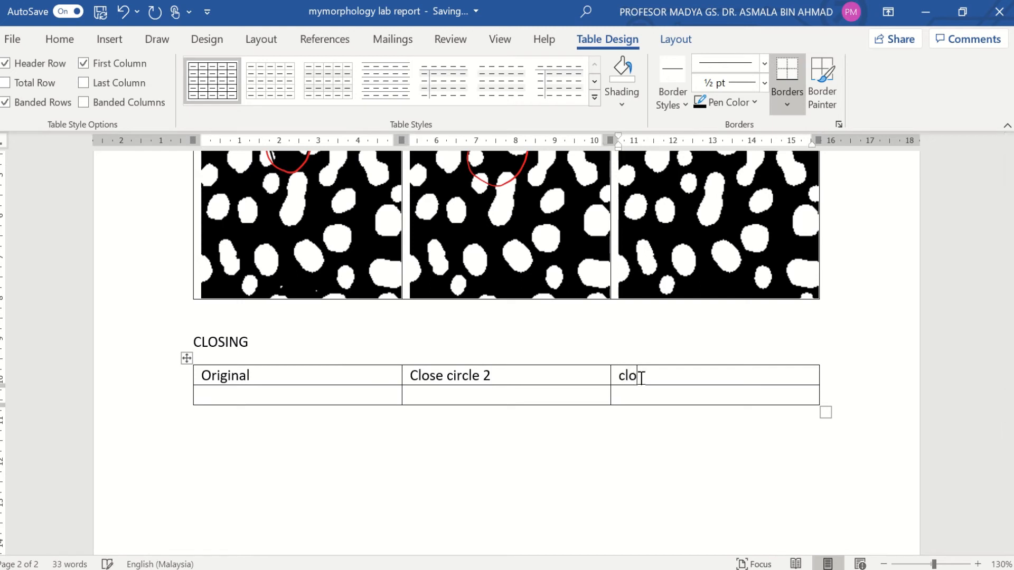
{"action": "type", "text": "se circle 5"}
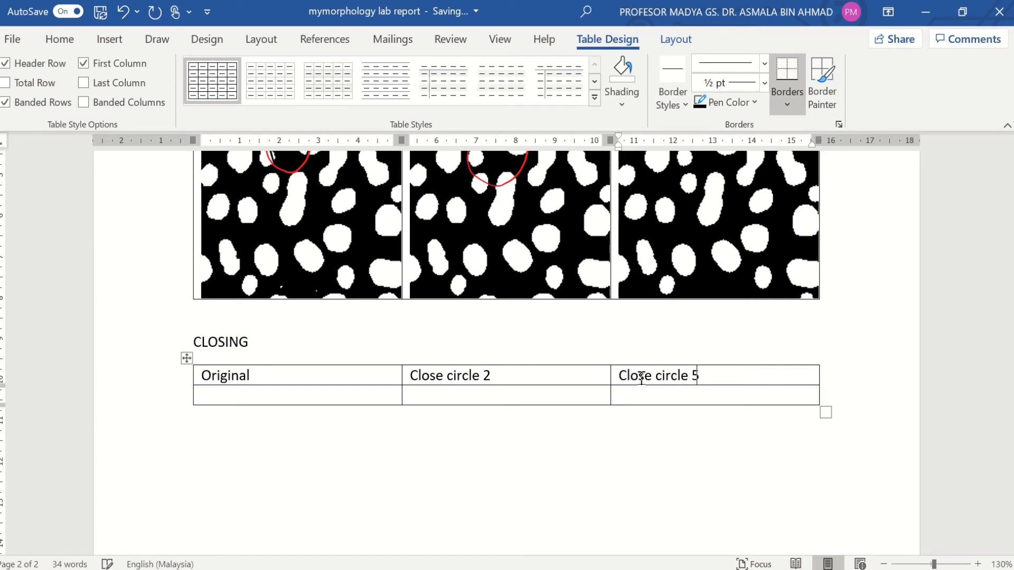
{"action": "left_click", "coordinate": [932, 10]}
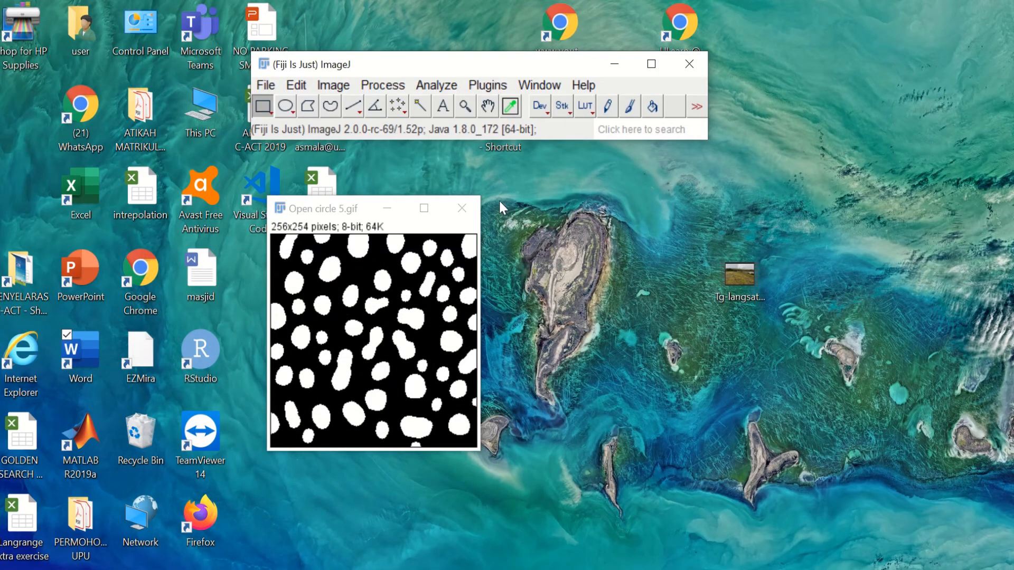
Step: Close Open circle 5.gif and reopen Original.gif
{"action": "left_click", "coordinate": [470, 208]}
{"action": "left_click", "coordinate": [266, 86]}
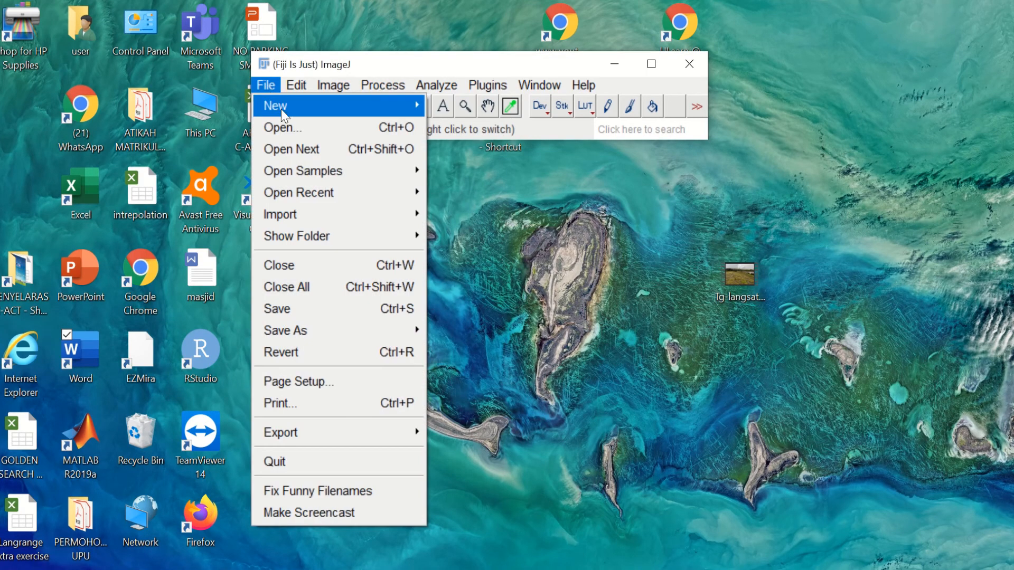
{"action": "left_click", "coordinate": [288, 128]}
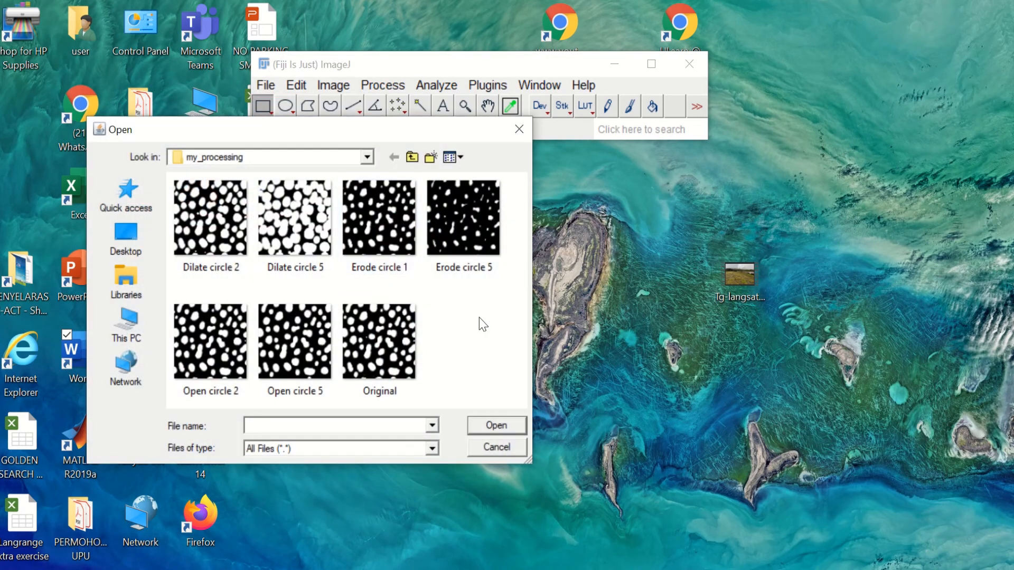
{"action": "double_click", "coordinate": [406, 349]}
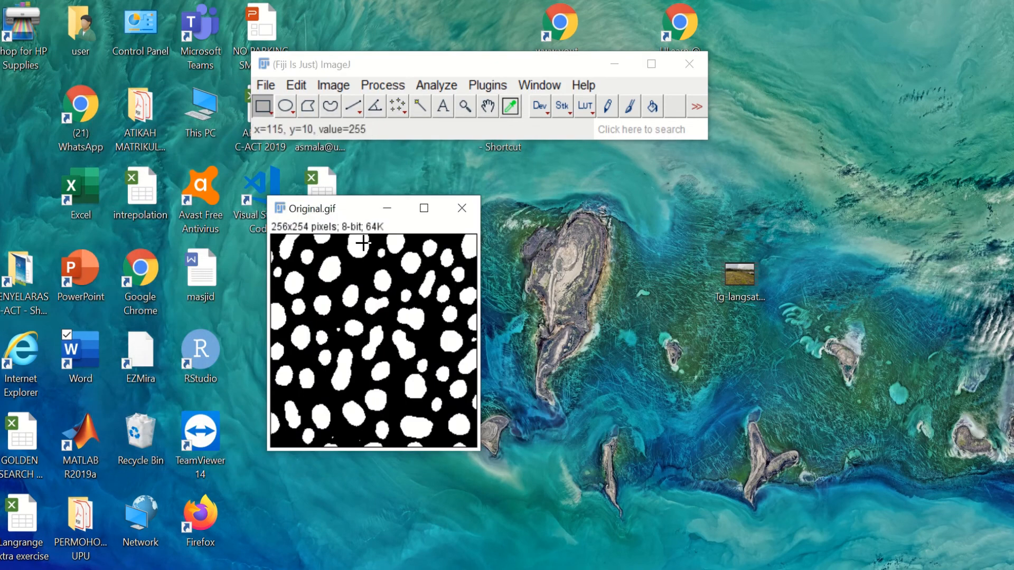
Step: Apply Gray Morphology close with a radius-2 circle to Original.gif
{"action": "left_click", "coordinate": [388, 86]}
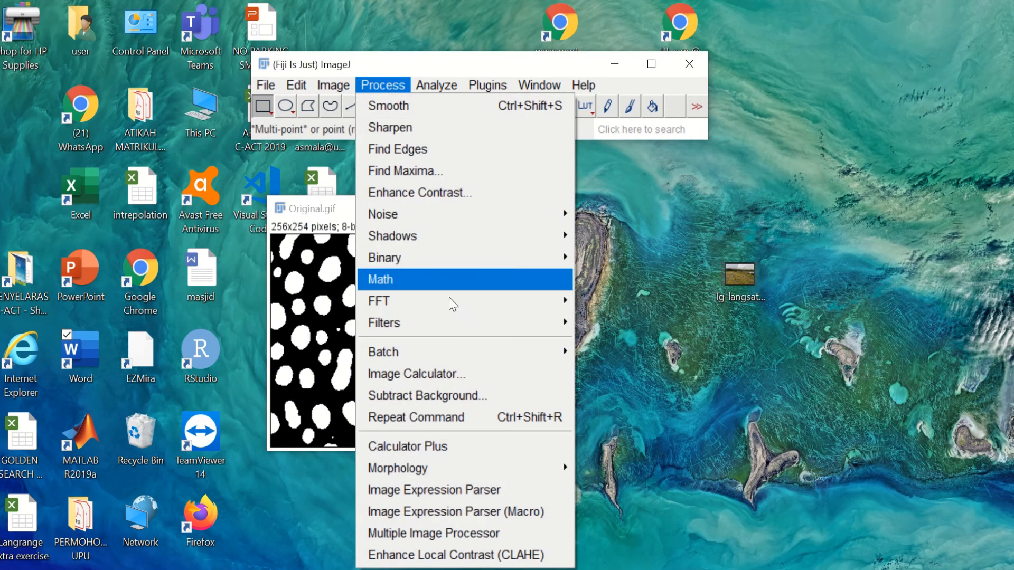
{"action": "mouse_move", "coordinate": [468, 469]}
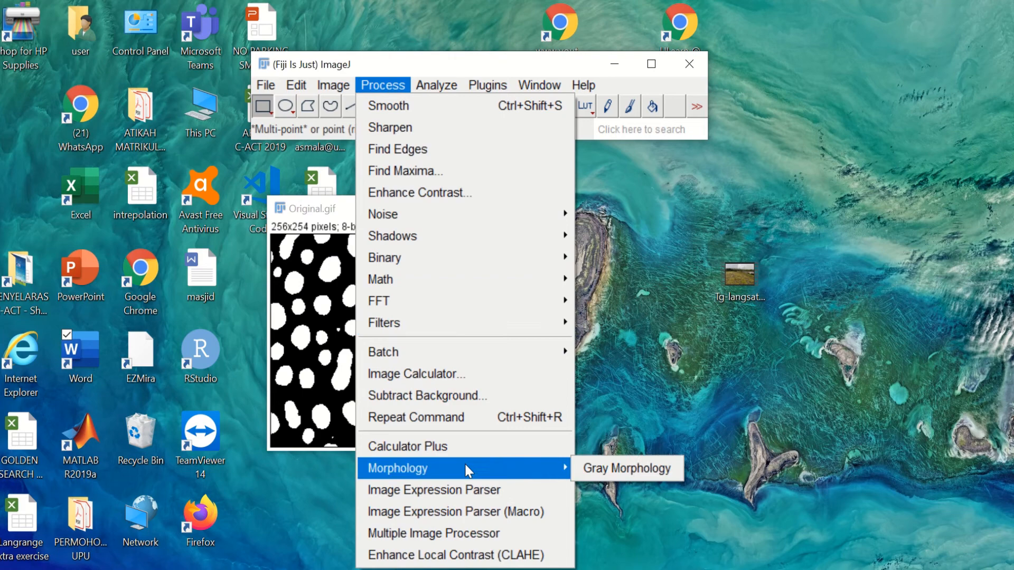
{"action": "left_click", "coordinate": [607, 470]}
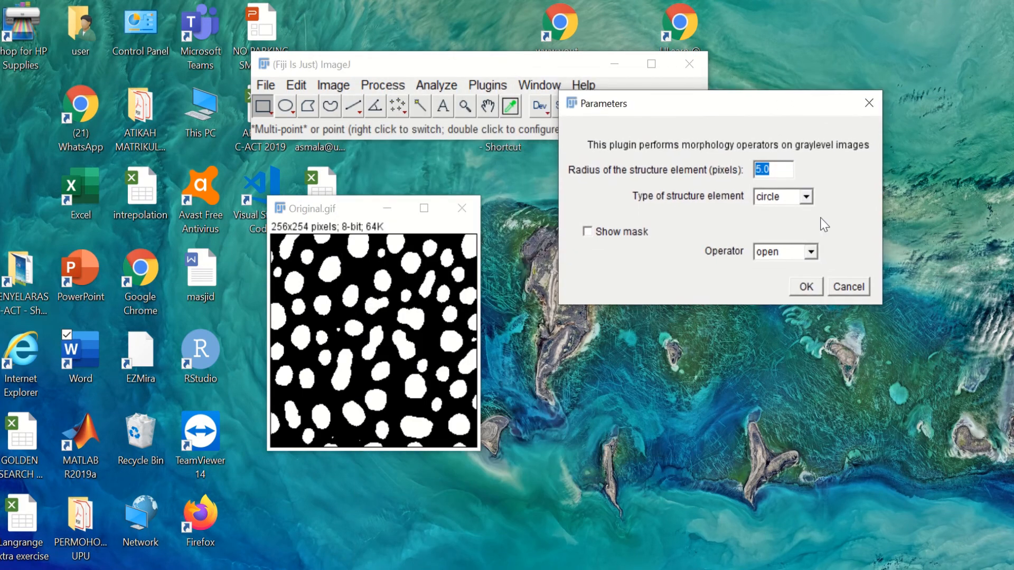
{"action": "left_click", "coordinate": [803, 252]}
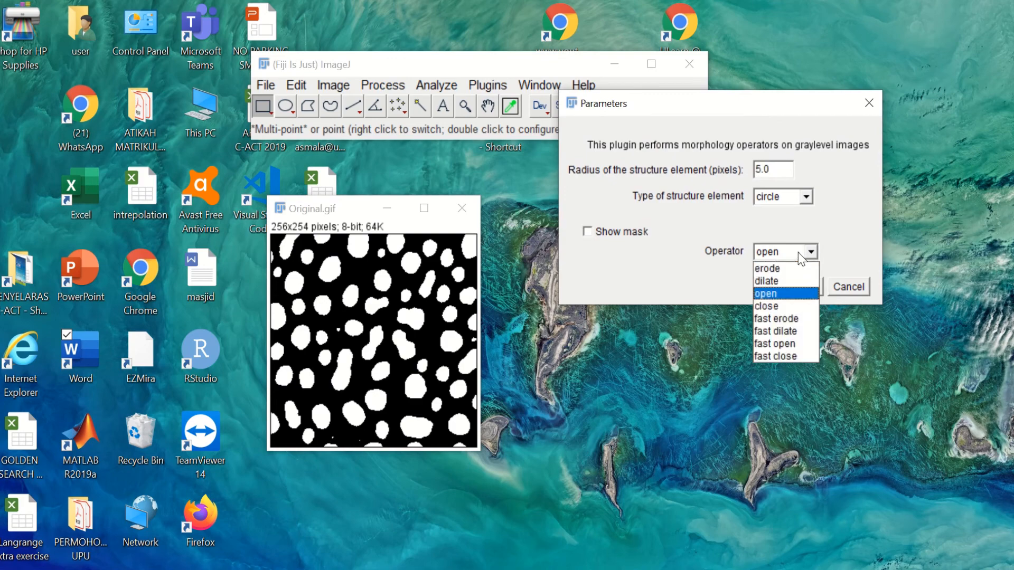
{"action": "left_click", "coordinate": [795, 308]}
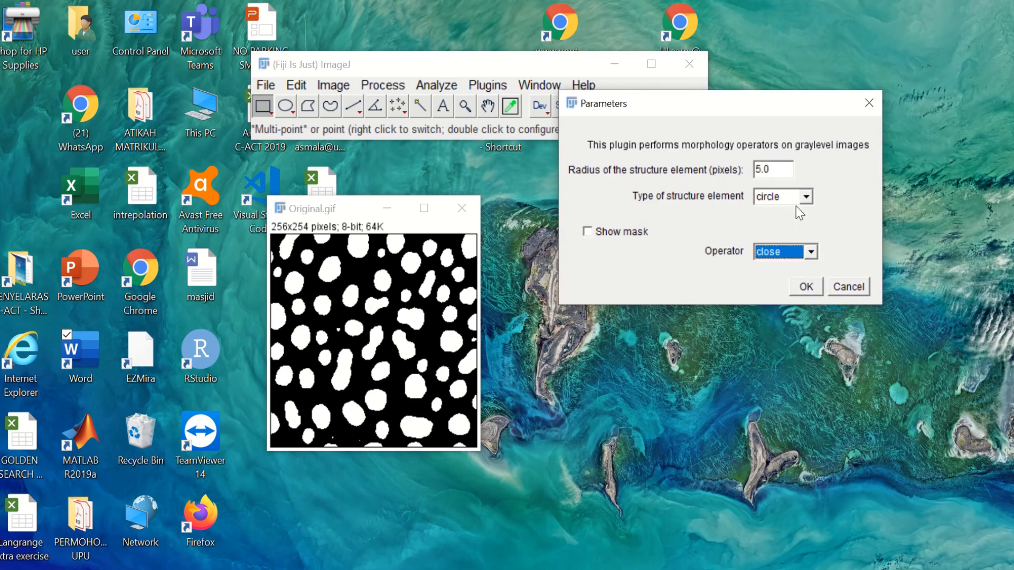
{"action": "left_click", "coordinate": [775, 169]}
{"action": "type", "text": "2"}
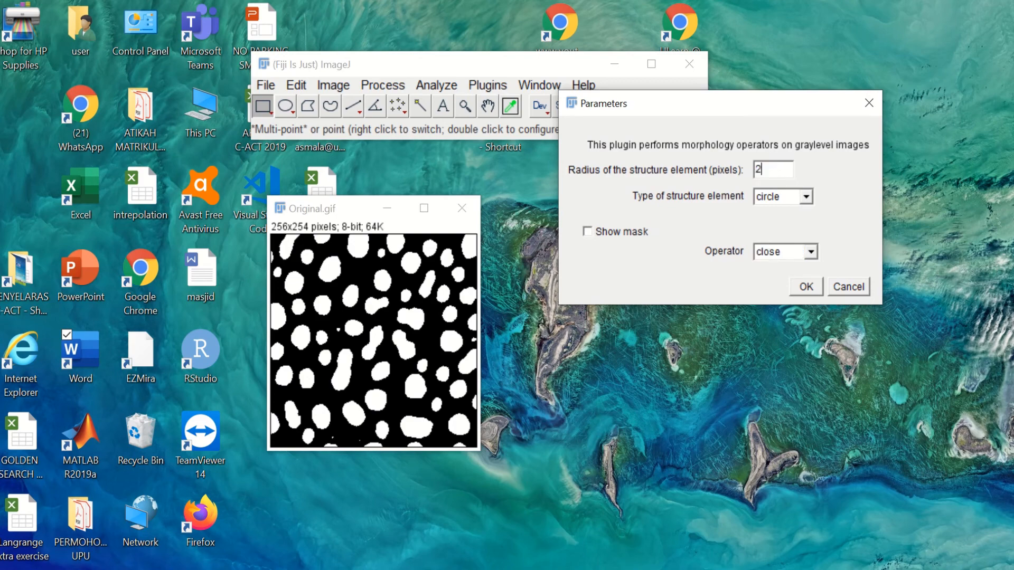
{"action": "left_click", "coordinate": [807, 287]}
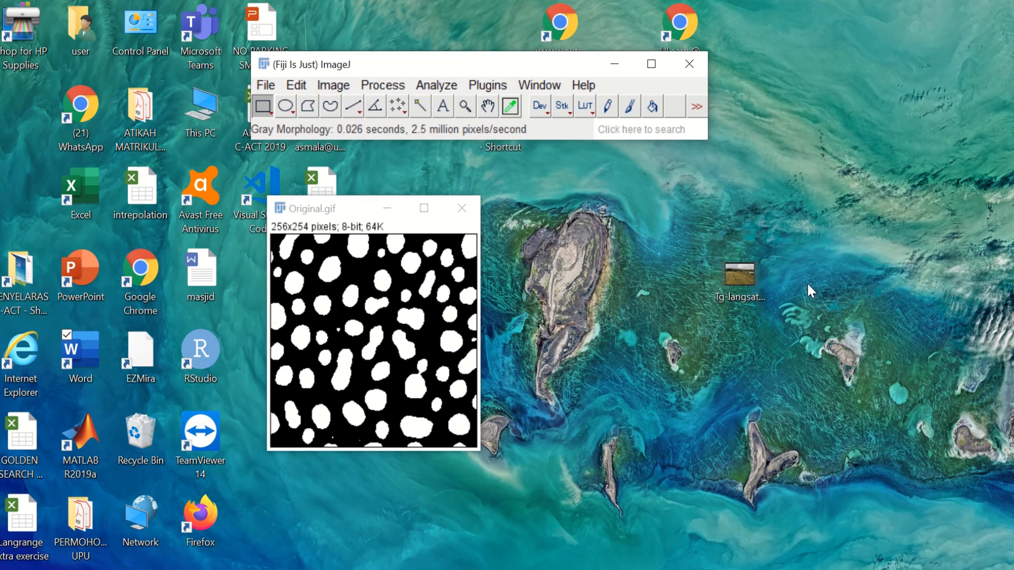
{"action": "left_click", "coordinate": [265, 86]}
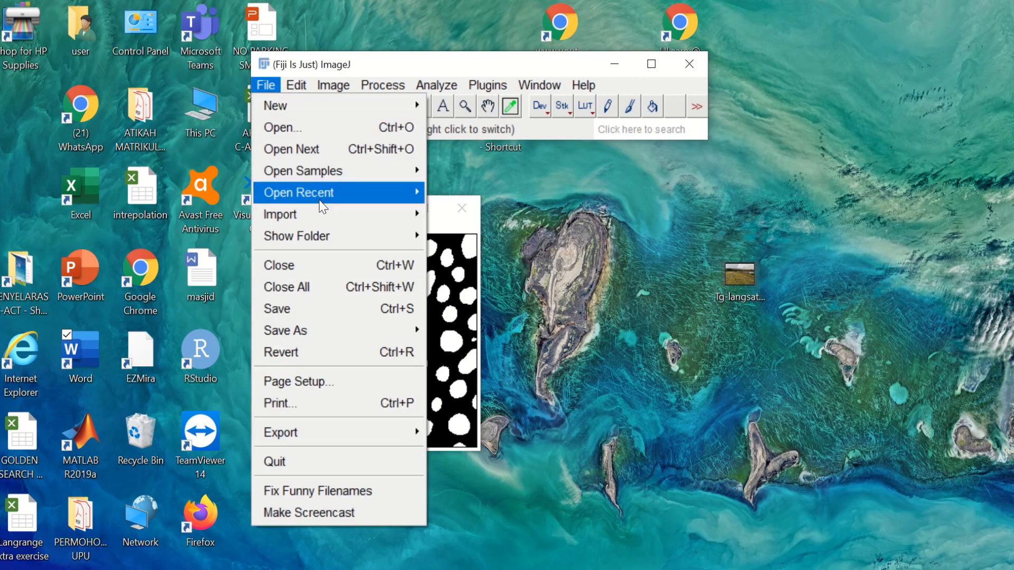
Step: Save the radius-2 closing as 'Close circle 2.gif' and copy it to the system clipboard
{"action": "mouse_move", "coordinate": [388, 330]}
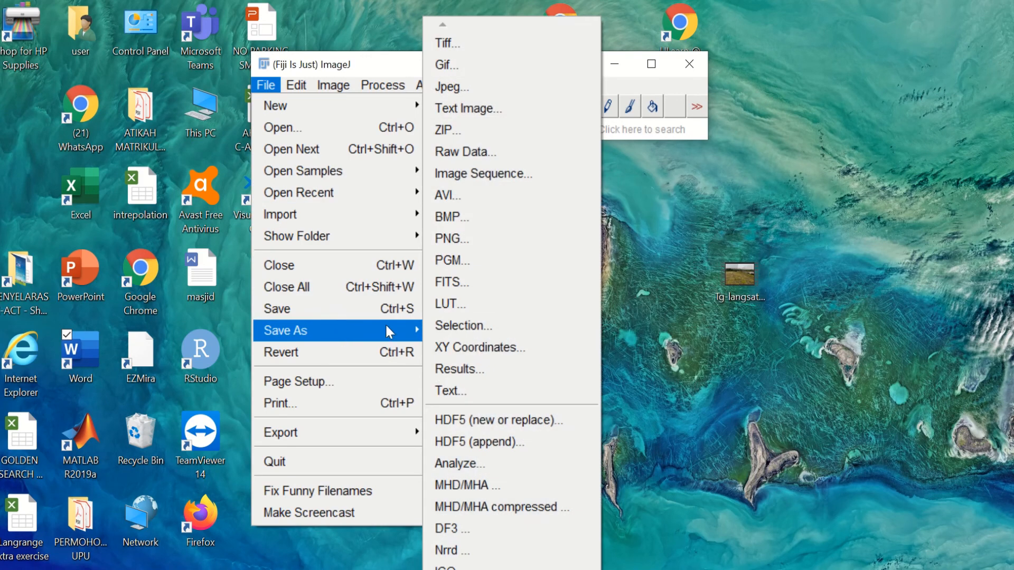
{"action": "left_click", "coordinate": [521, 67]}
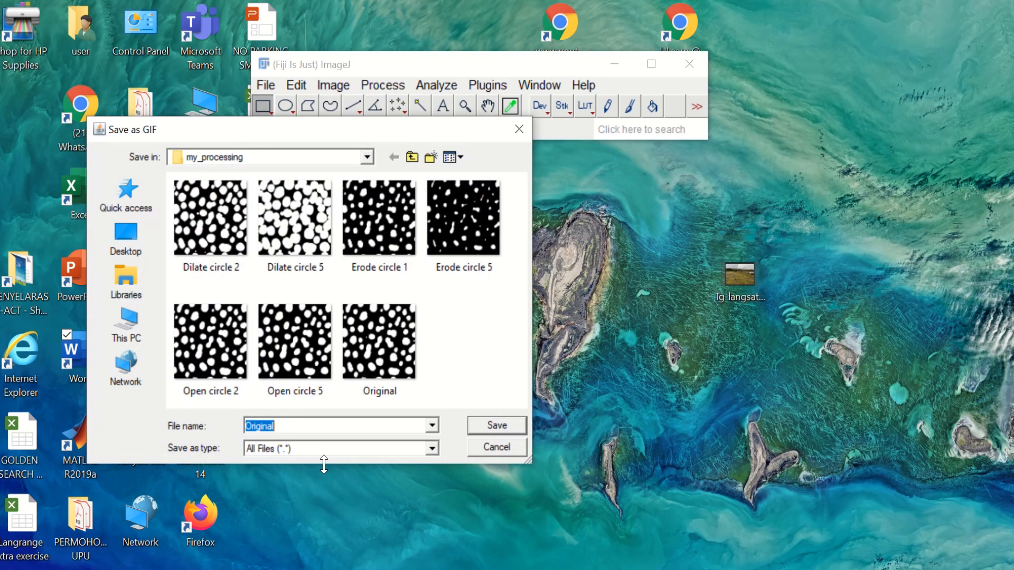
{"action": "type", "text": "Clos"}
{"action": "key", "text": "BackSpace"}
{"action": "type", "text": "circle 2"}
{"action": "key", "text": "Return"}
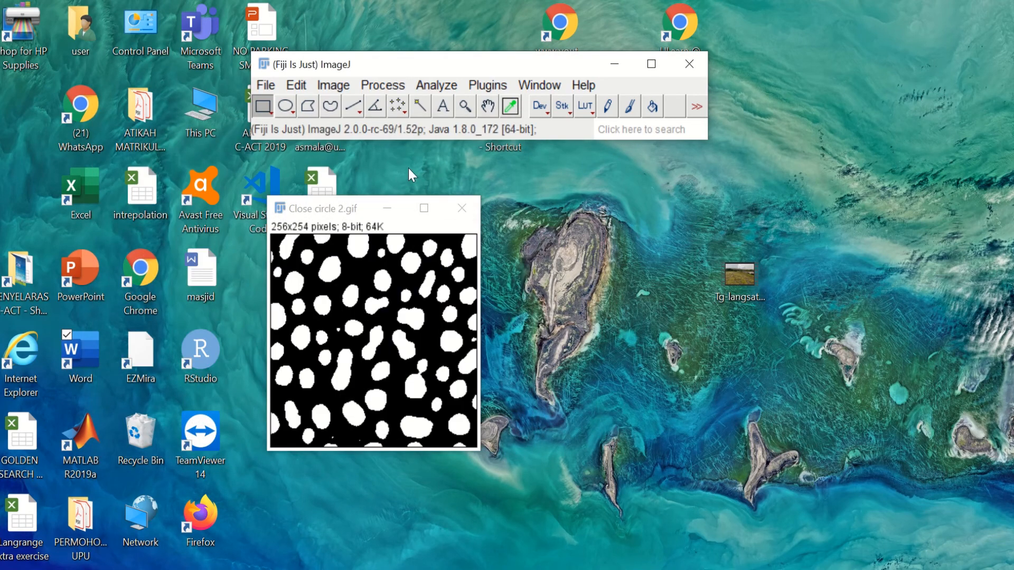
{"action": "left_click", "coordinate": [297, 86]}
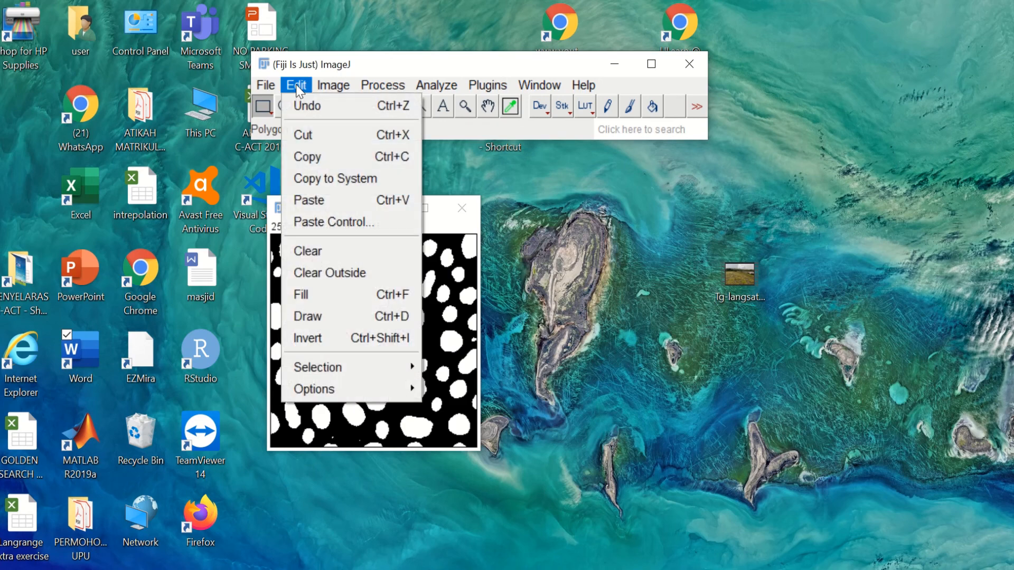
{"action": "left_click", "coordinate": [334, 179]}
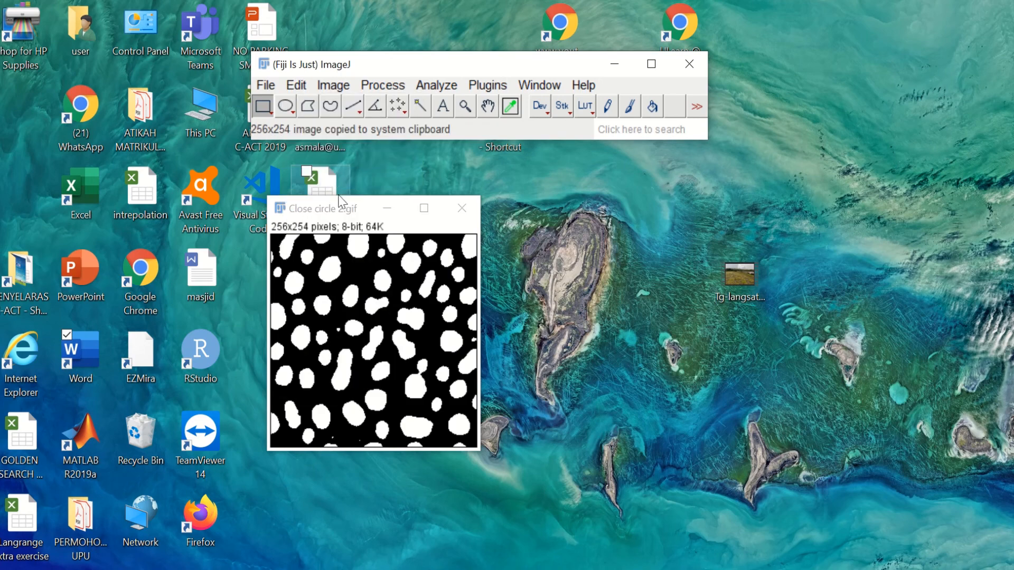
Step: Paste the Close circle 2 image into the CLOSING table's Close circle 2 cell
{"action": "left_click", "coordinate": [338, 569]}
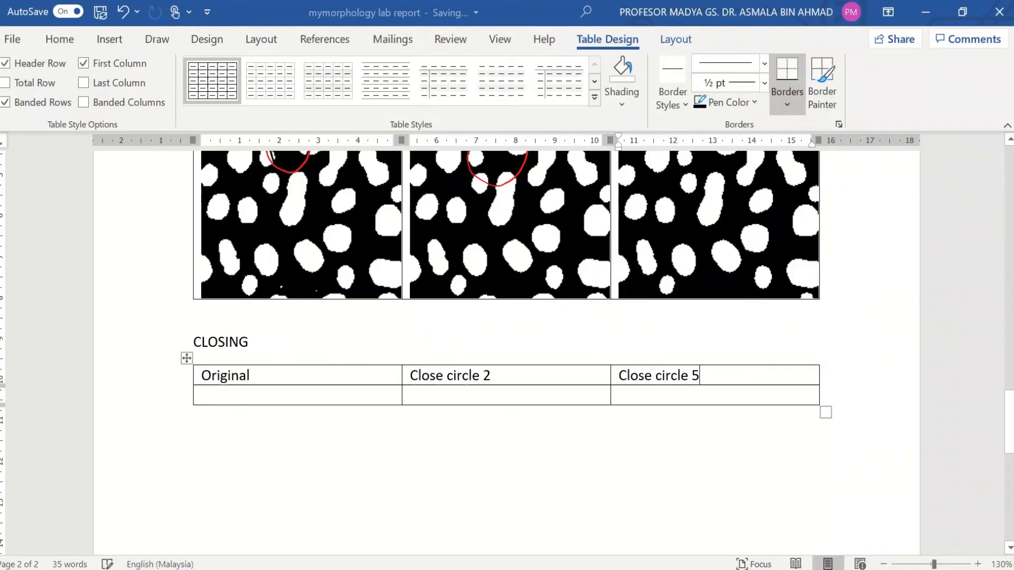
{"action": "left_click", "coordinate": [486, 395]}
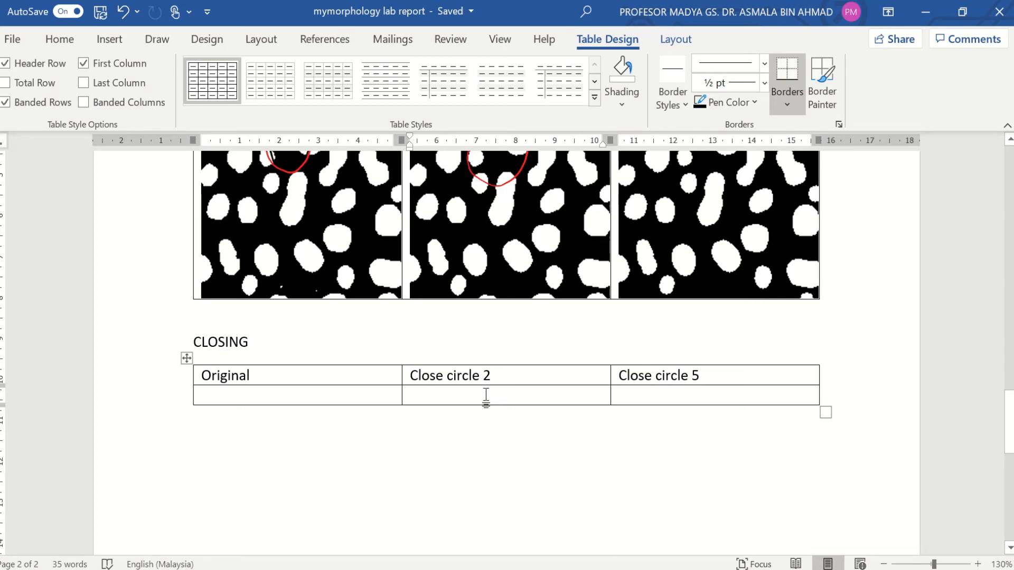
{"action": "key", "text": "ctrl+v"}
Step: Undo the stray edit and paste the original blob image into the CLOSING table's Original cell
{"action": "scroll", "coordinate": [486, 395], "scroll_direction": "up", "scroll_amount": 3}
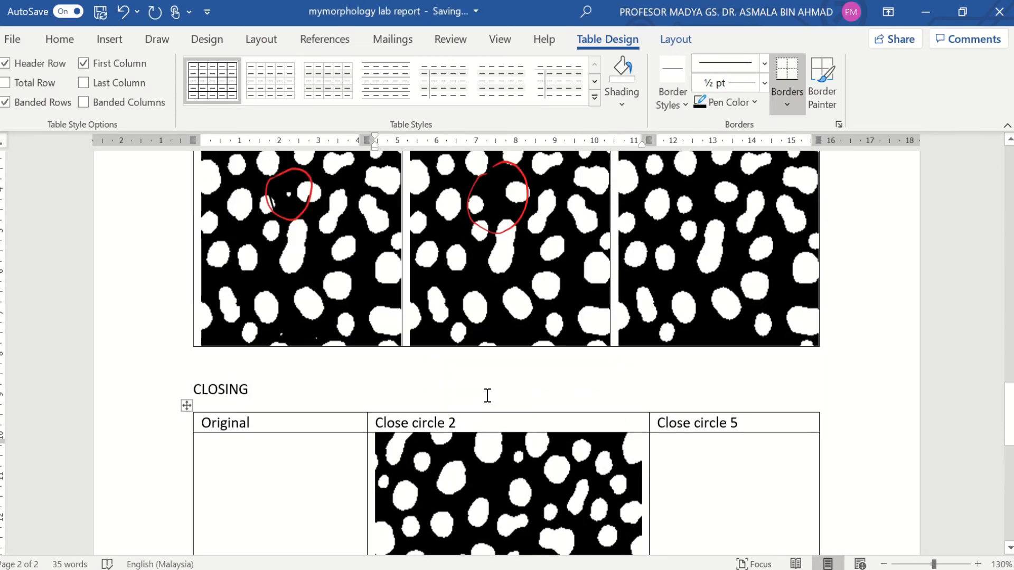
{"action": "left_click", "coordinate": [309, 272]}
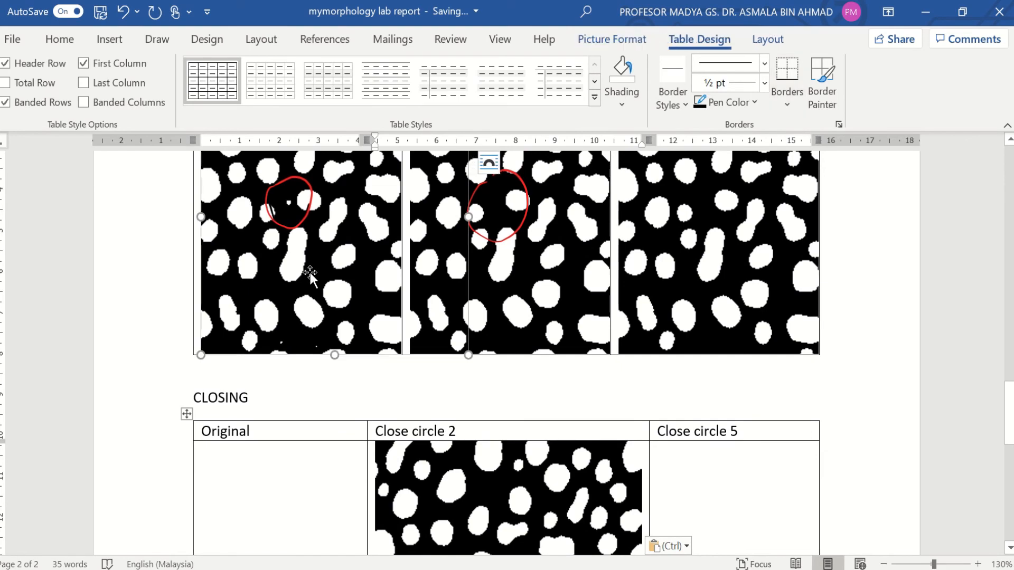
{"action": "scroll", "coordinate": [309, 273], "scroll_direction": "up", "scroll_amount": 8}
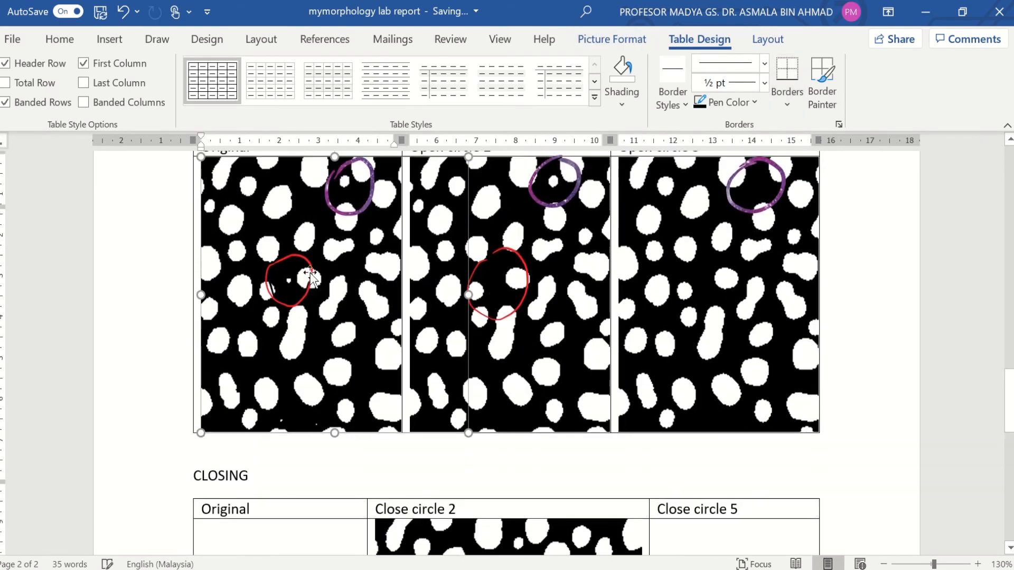
{"action": "scroll", "coordinate": [311, 273], "scroll_direction": "up", "scroll_amount": 10}
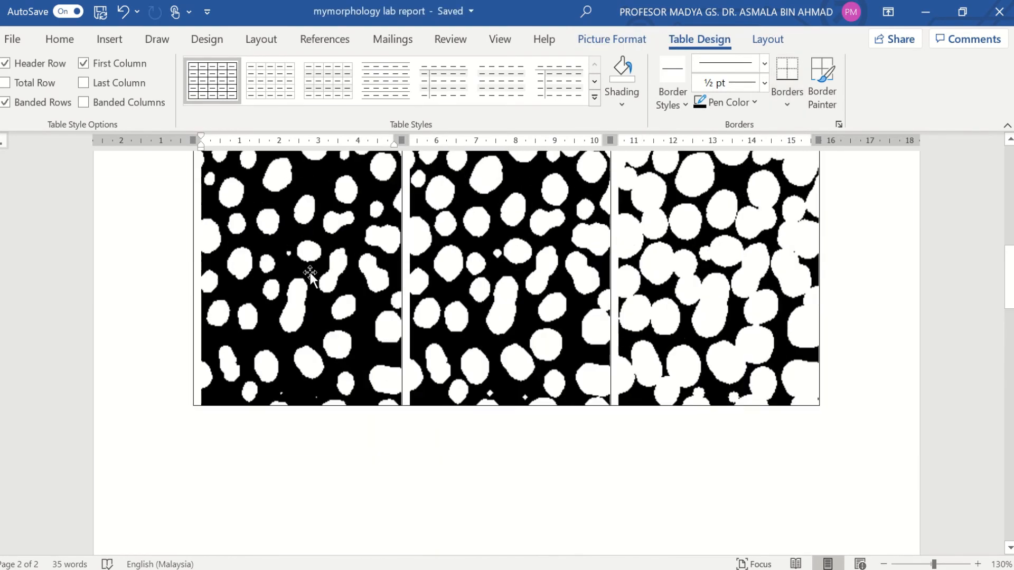
{"action": "scroll", "coordinate": [309, 272], "scroll_direction": "up", "scroll_amount": 2}
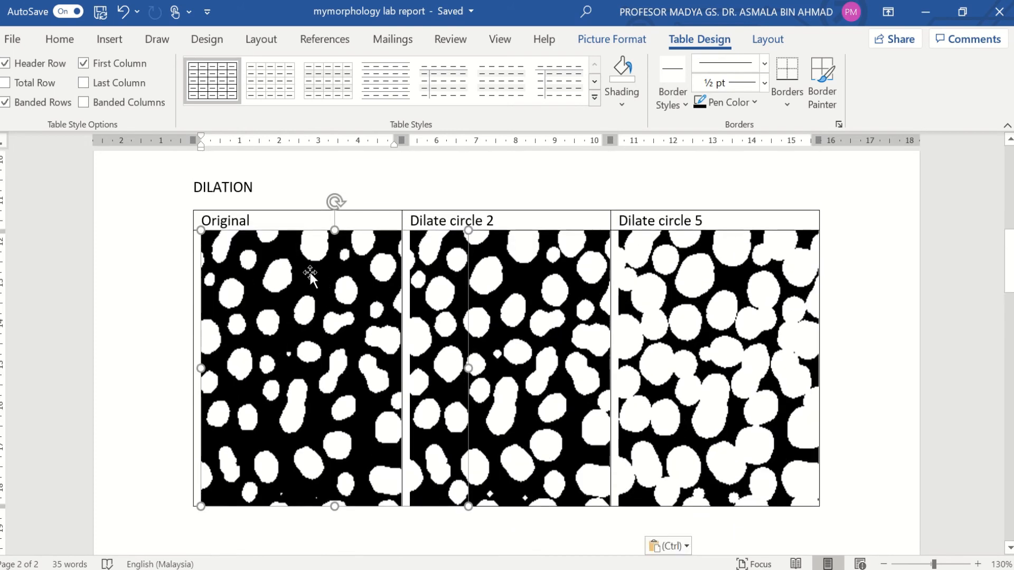
{"action": "scroll", "coordinate": [310, 272], "scroll_direction": "down", "scroll_amount": 4}
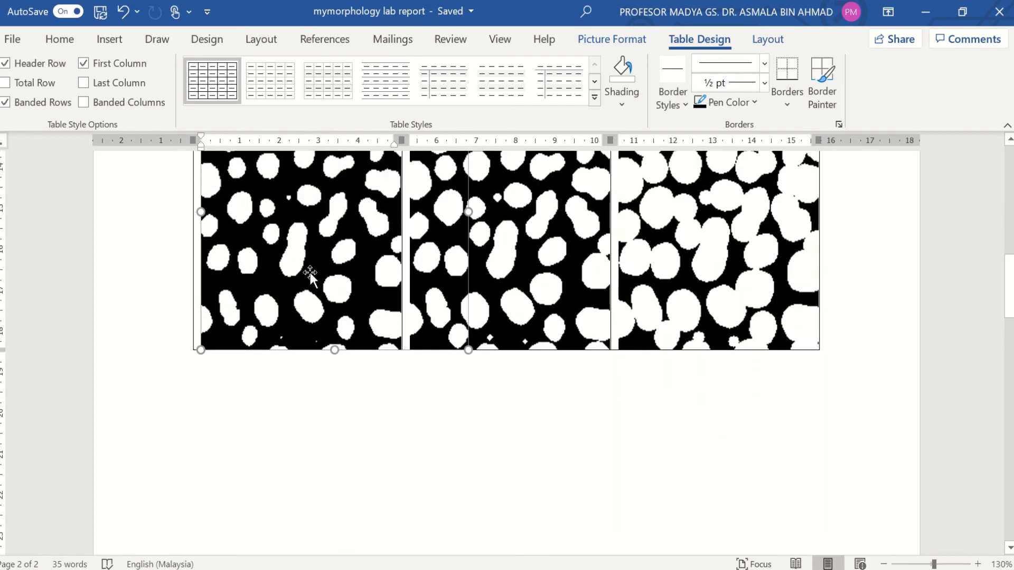
{"action": "key", "text": "ctrl+z"}
{"action": "scroll", "coordinate": [320, 386], "scroll_direction": "down", "scroll_amount": 5}
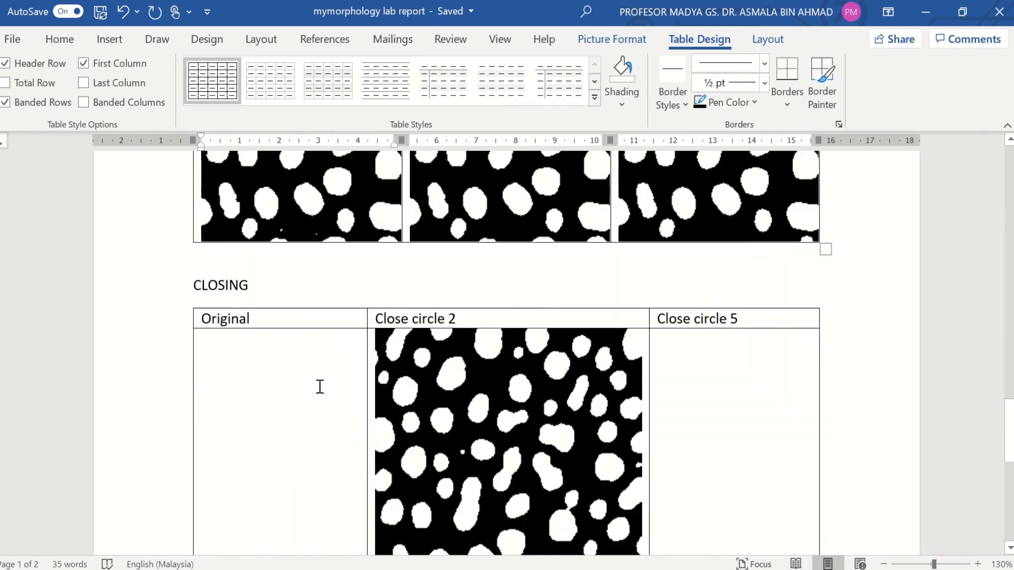
{"action": "left_click", "coordinate": [249, 238]}
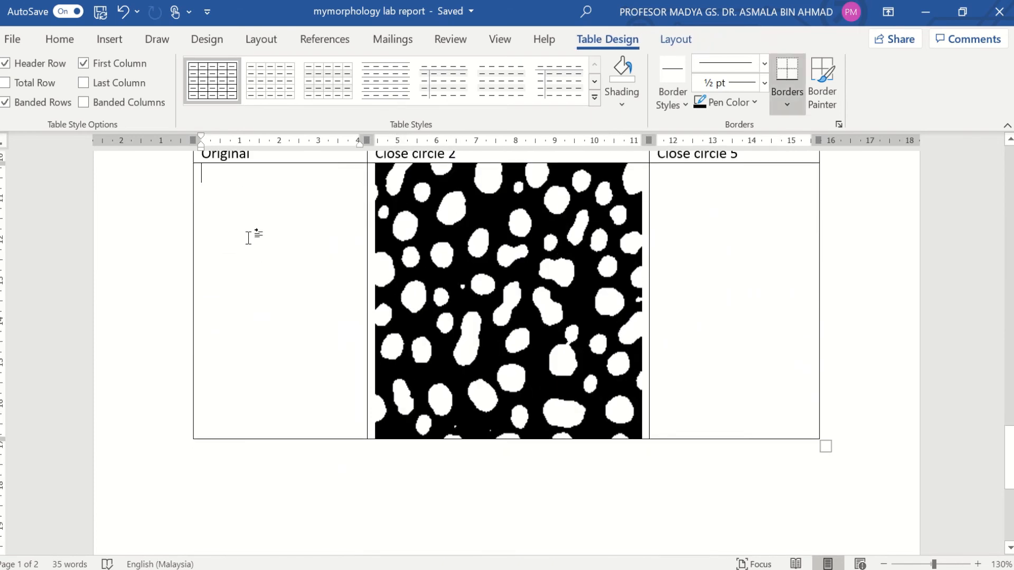
{"action": "key", "text": "ctrl+v"}
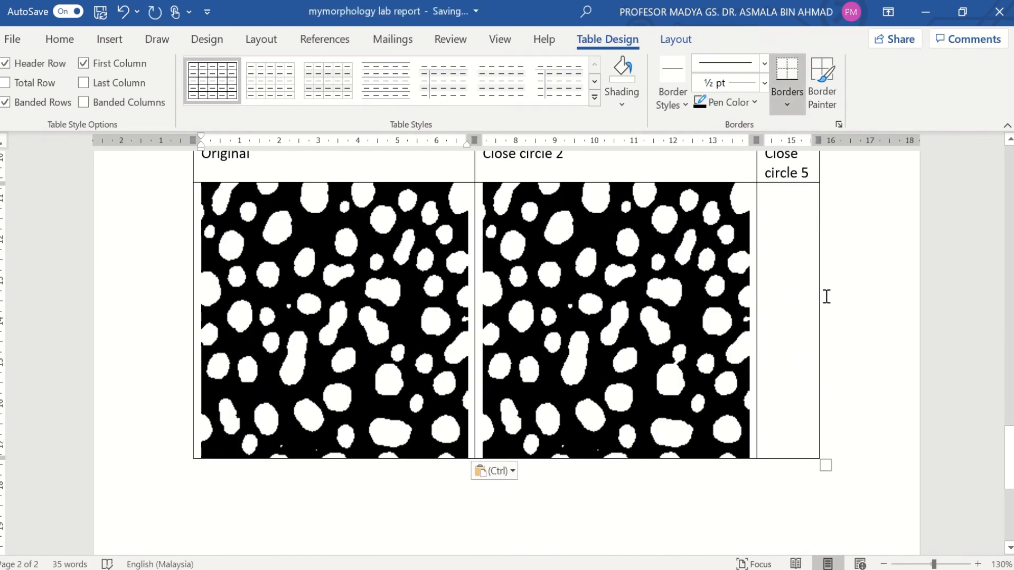
{"action": "scroll", "coordinate": [737, 289], "scroll_direction": "up", "scroll_amount": 2}
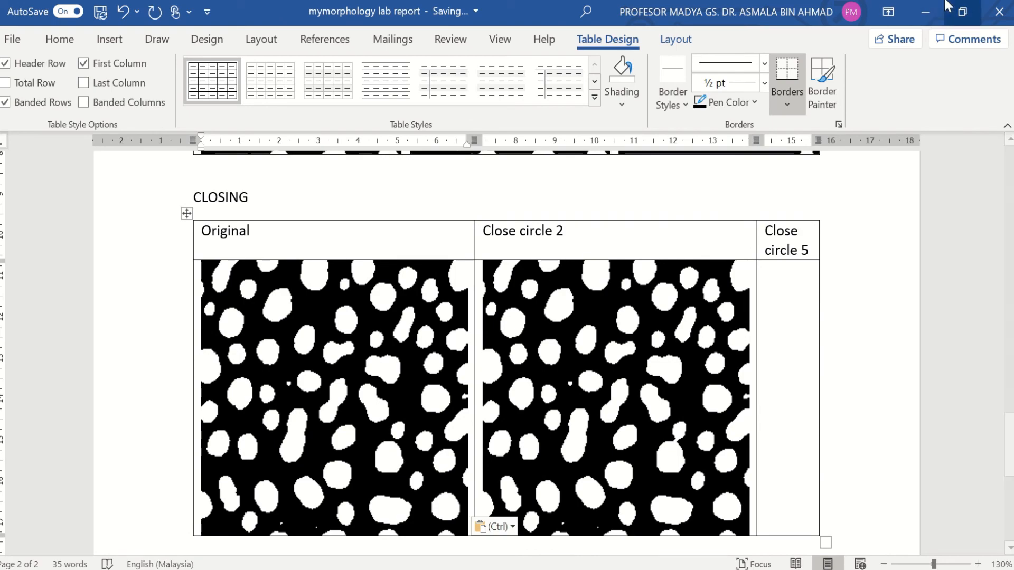
Step: Back in Fiji, close Close circle 2 and open Original.gif
{"action": "left_click", "coordinate": [929, 10]}
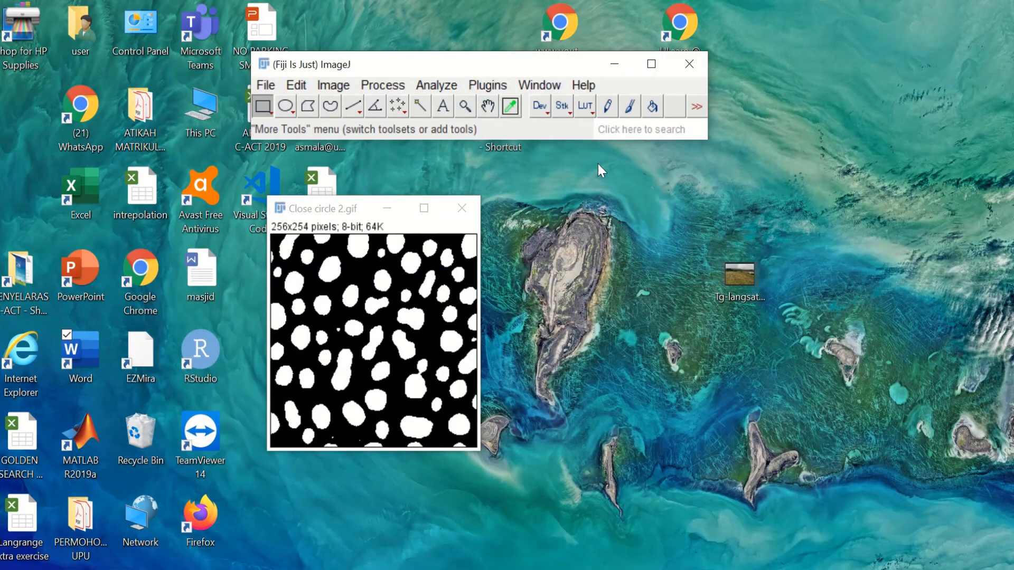
{"action": "left_click", "coordinate": [465, 204]}
{"action": "left_click", "coordinate": [268, 85]}
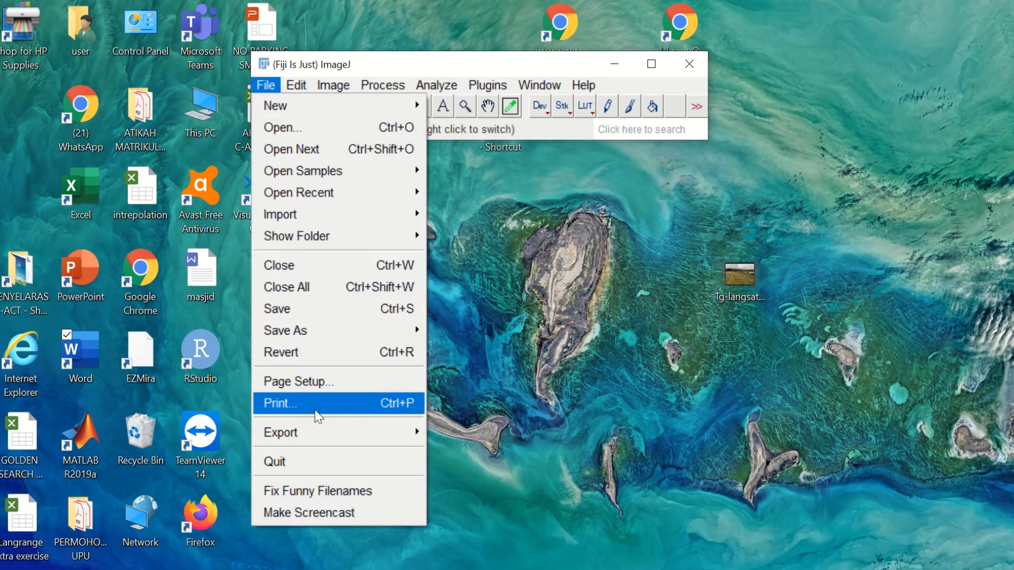
{"action": "left_click", "coordinate": [316, 134]}
{"action": "double_click", "coordinate": [510, 368]}
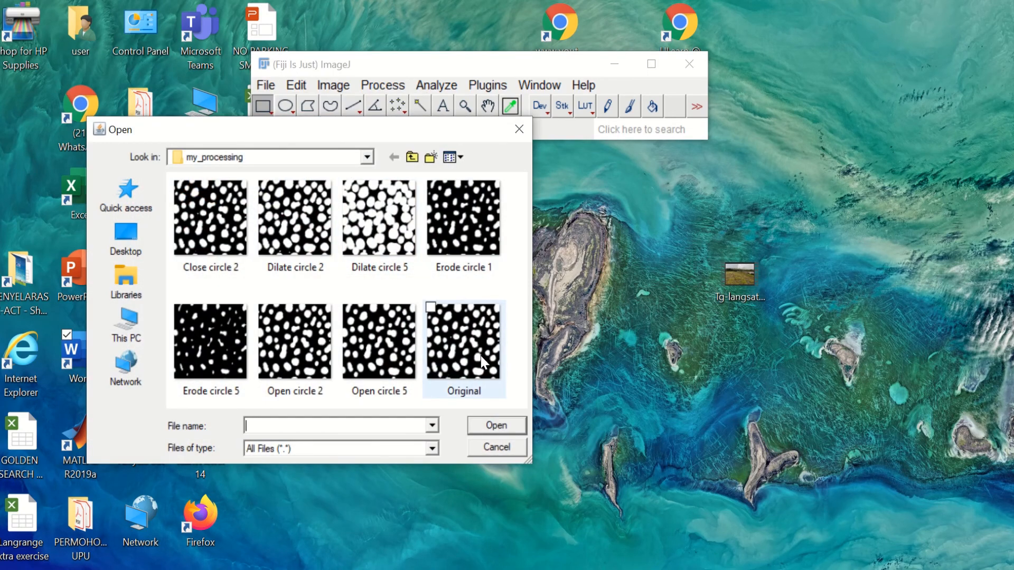
Step: Run Gray Morphology close with a radius-5 circle on Original.gif
{"action": "left_click", "coordinate": [384, 85]}
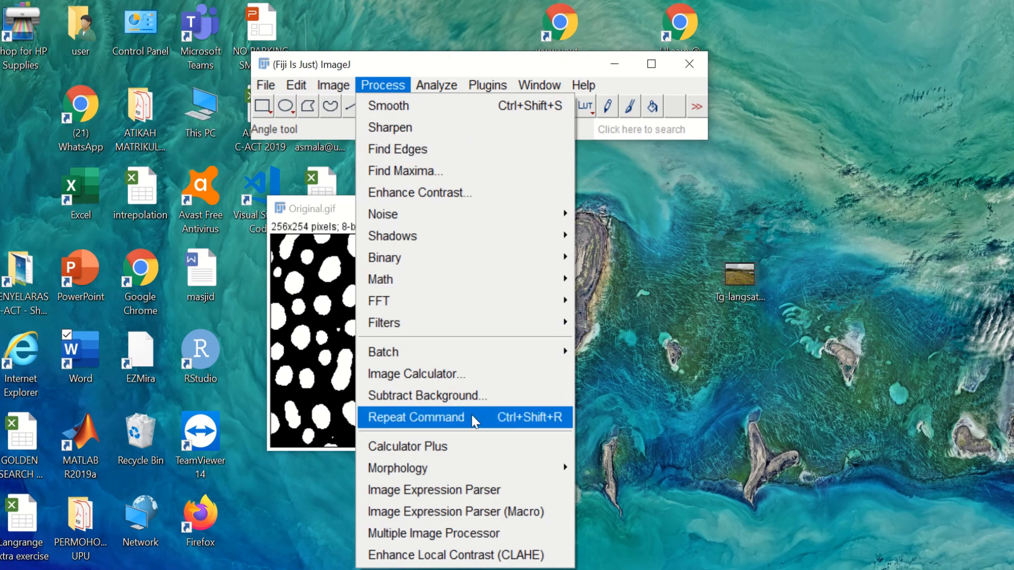
{"action": "mouse_move", "coordinate": [486, 466]}
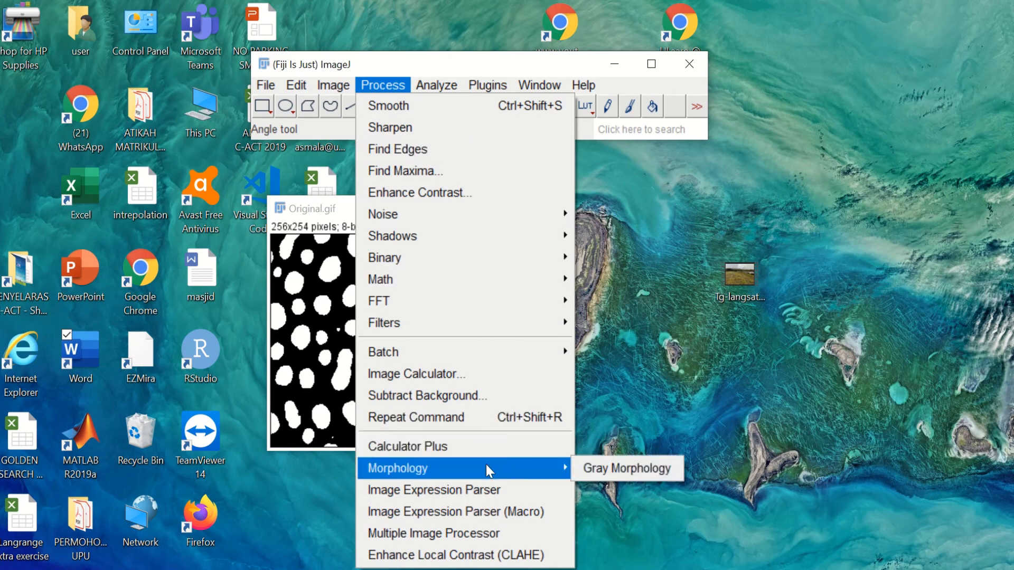
{"action": "left_click", "coordinate": [644, 467]}
{"action": "left_click_drag", "start_coordinate": [483, 105], "coordinate": [692, 115]}
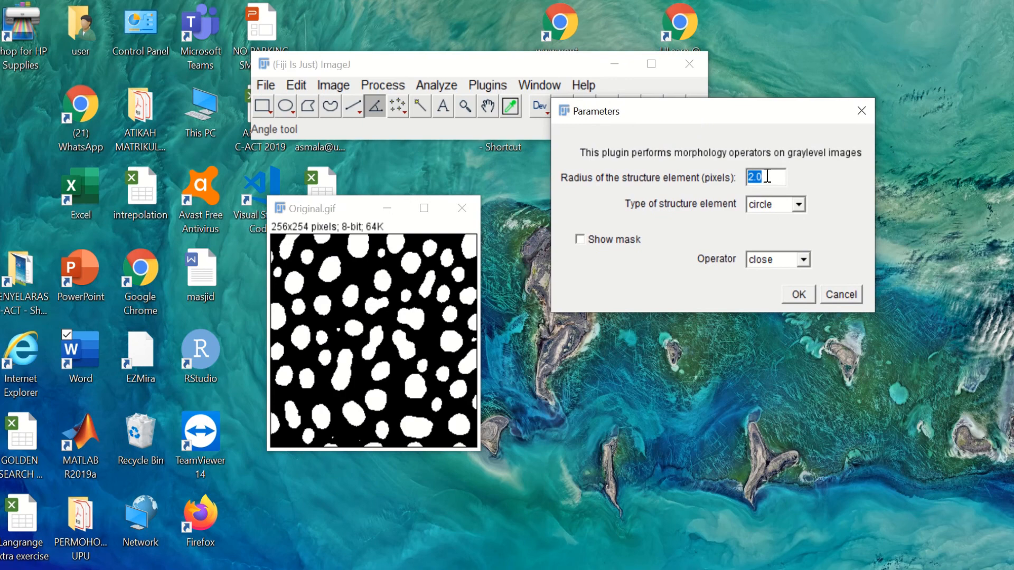
{"action": "type", "text": "5"}
{"action": "left_click", "coordinate": [799, 296]}
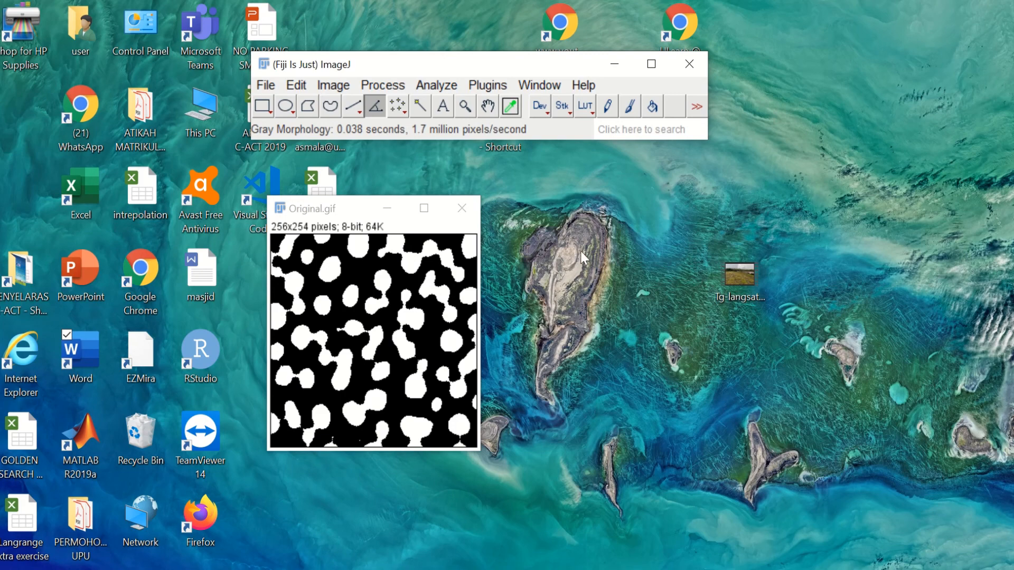
{"action": "left_click", "coordinate": [266, 85]}
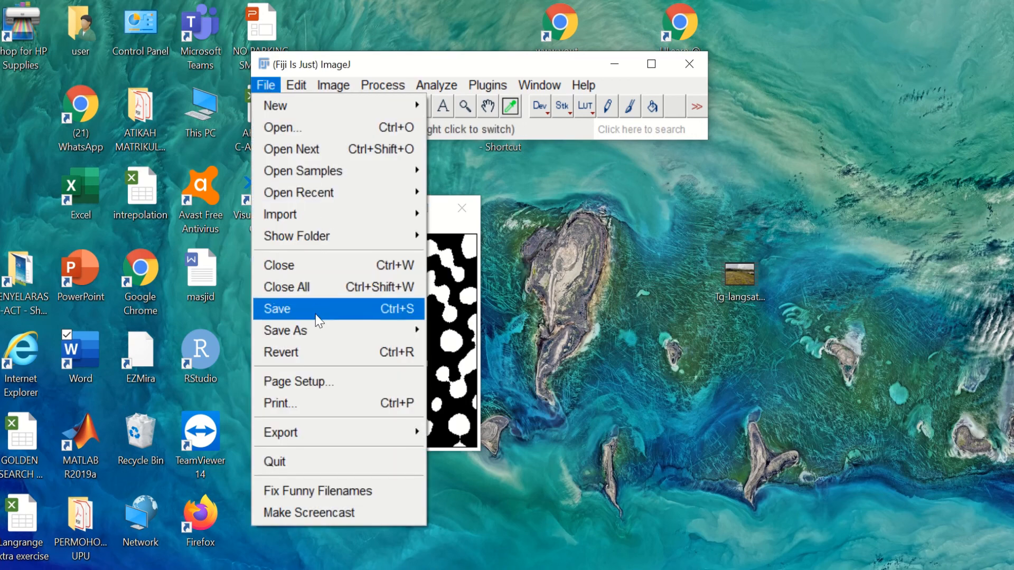
Step: Save the radius-5 result as 'Close circle 5' GIF in my_processing
{"action": "mouse_move", "coordinate": [315, 331]}
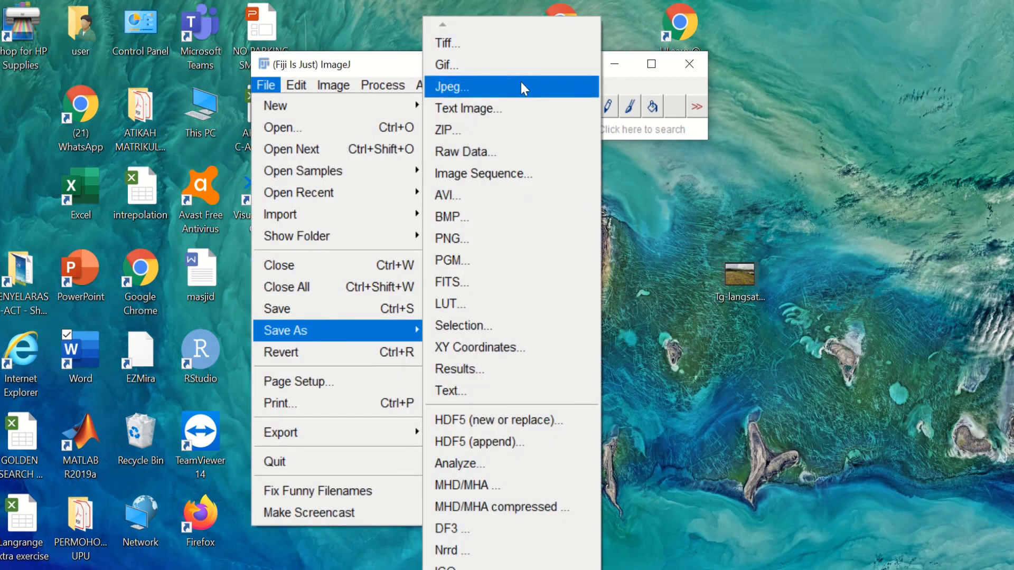
{"action": "left_click", "coordinate": [518, 65]}
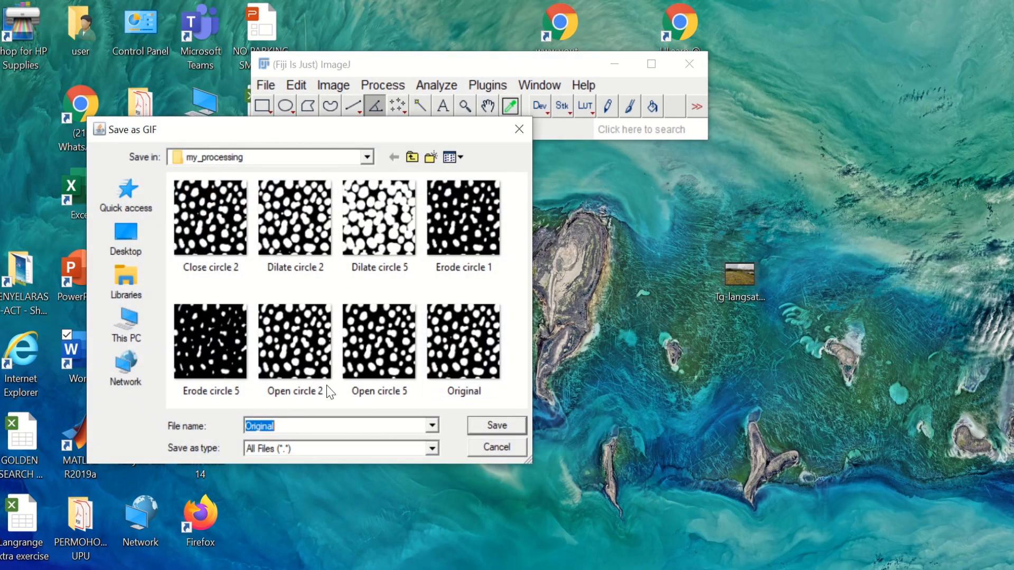
{"action": "left_click", "coordinate": [215, 225]}
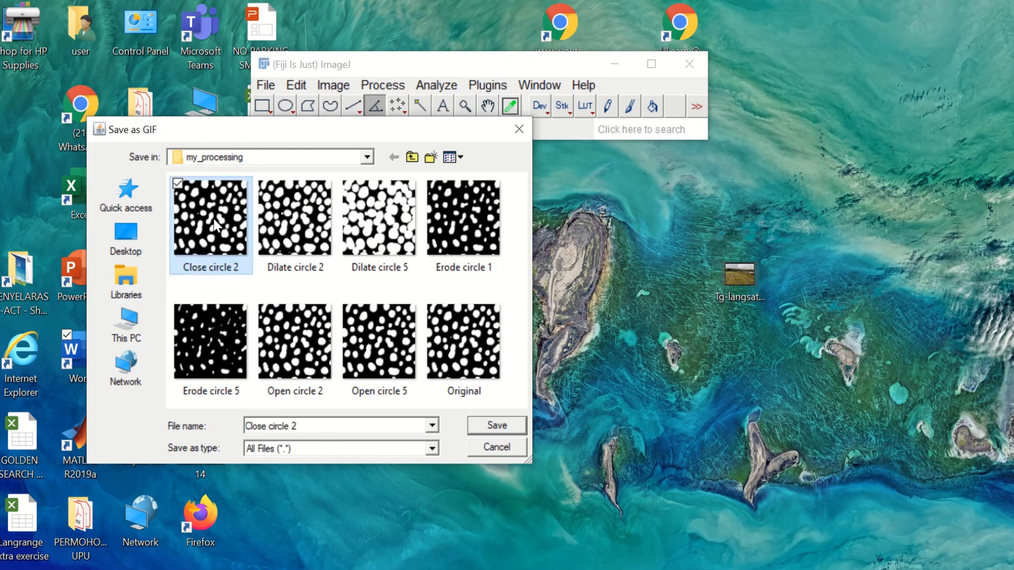
{"action": "double_click", "coordinate": [359, 424]}
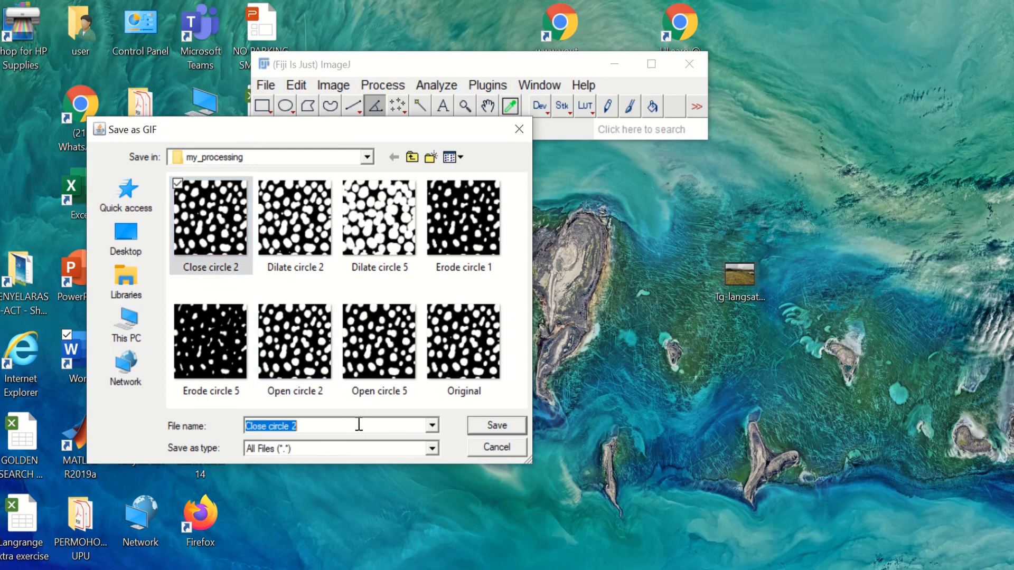
{"action": "type", "text": "5"}
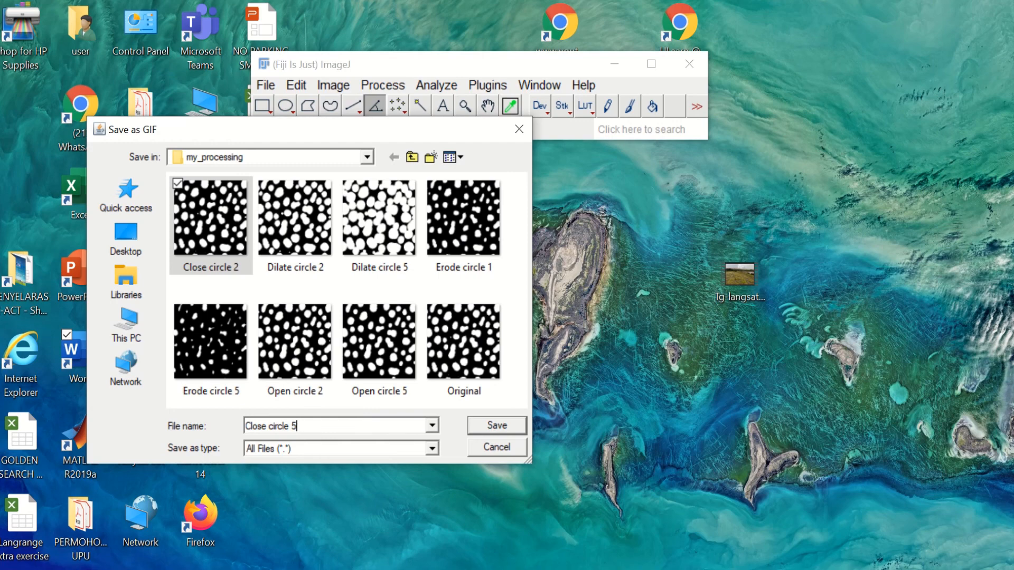
{"action": "key", "text": "Return"}
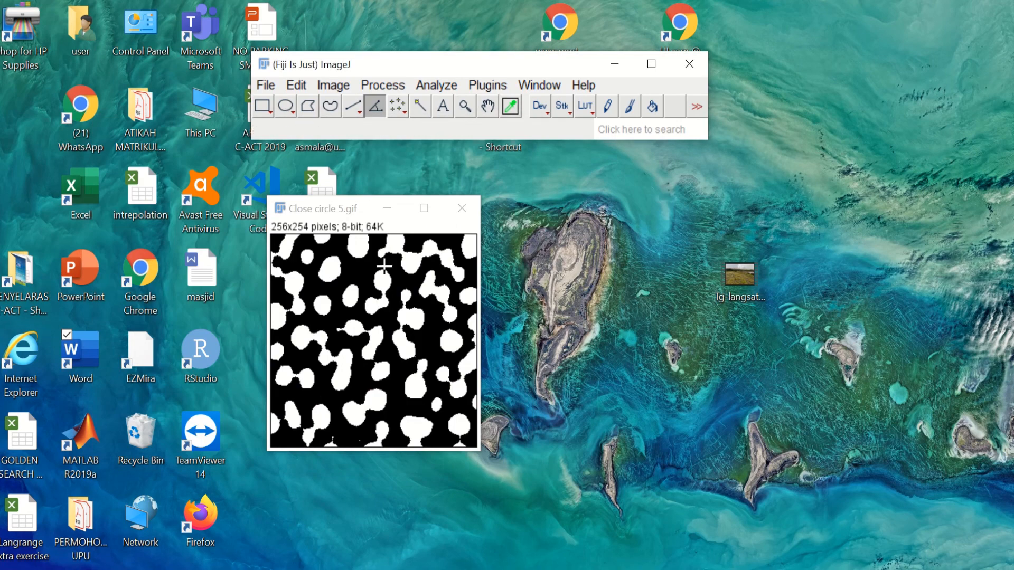
Step: Copy the Close circle 5 image to the system clipboard and return to Word
{"action": "left_click", "coordinate": [300, 85]}
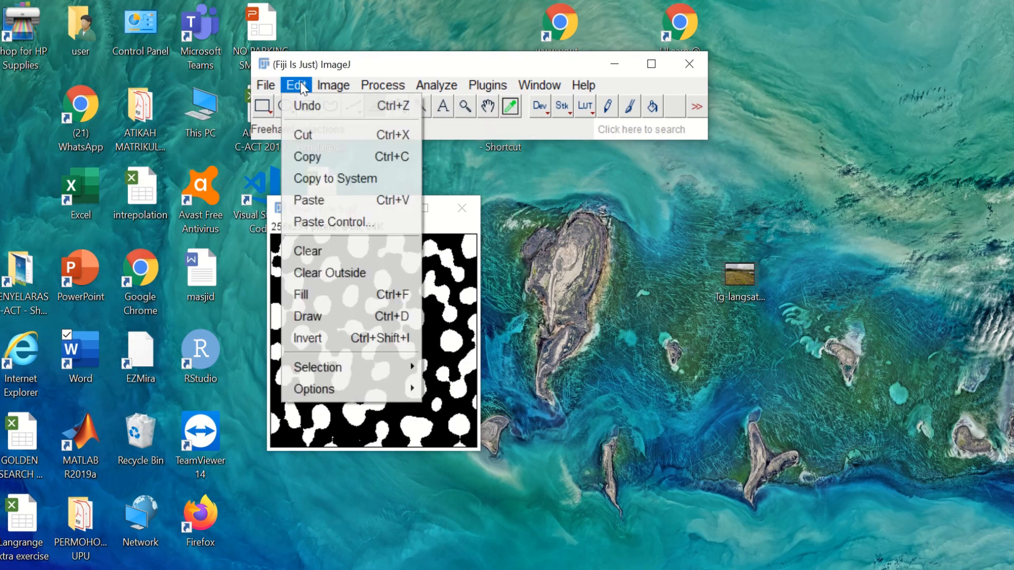
{"action": "left_click", "coordinate": [350, 178]}
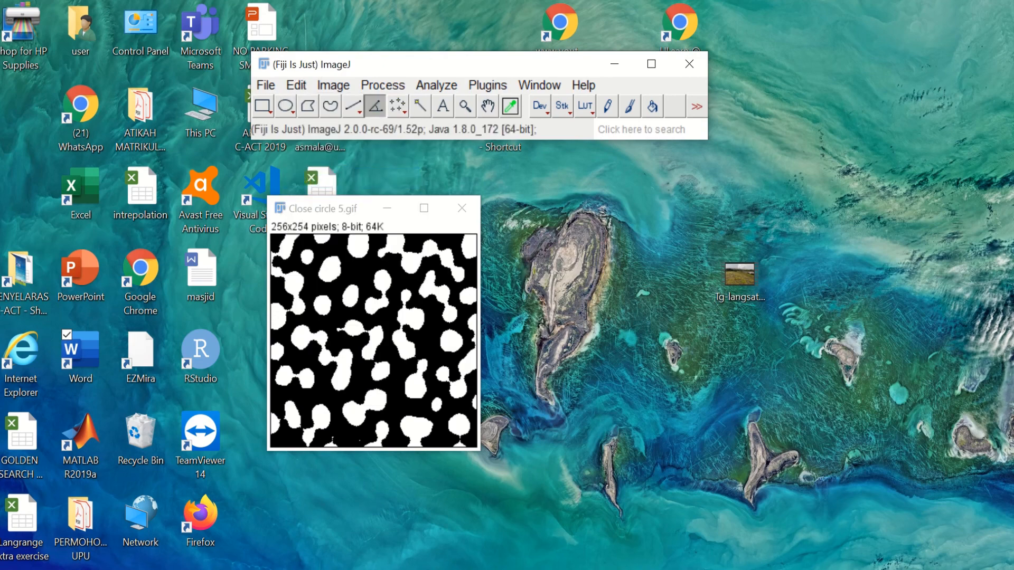
{"action": "left_click", "coordinate": [465, 569]}
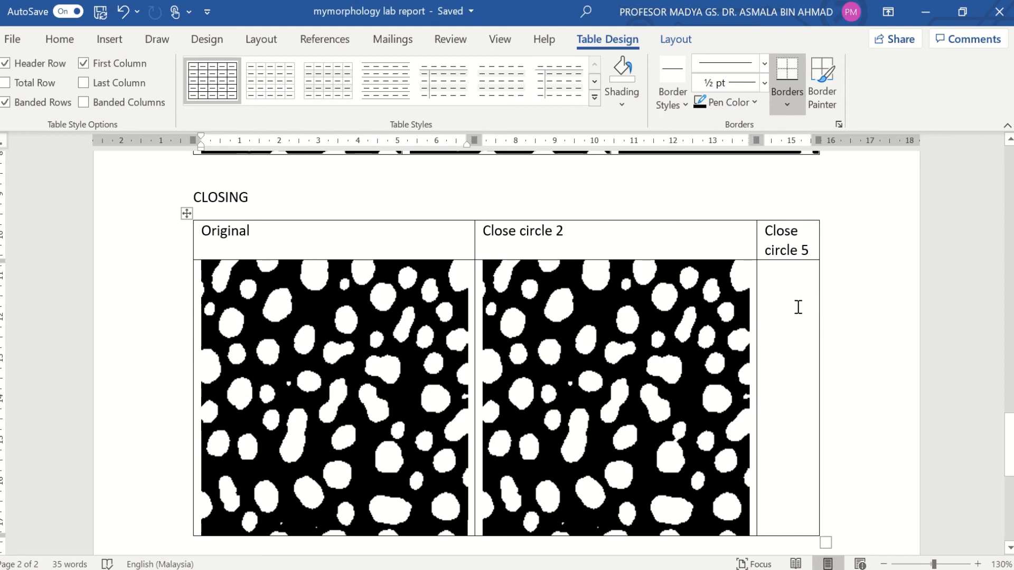
Step: Paste the radius-5 closed image into the Close circle 5 cell and turn on freehand drawing
{"action": "left_click", "coordinate": [798, 308]}
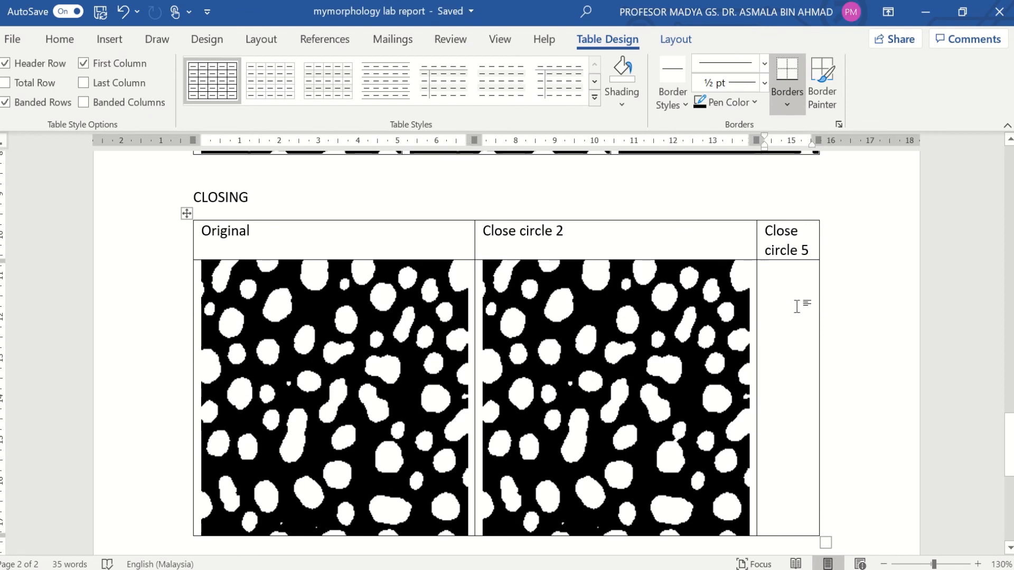
{"action": "key", "text": "ctrl+v"}
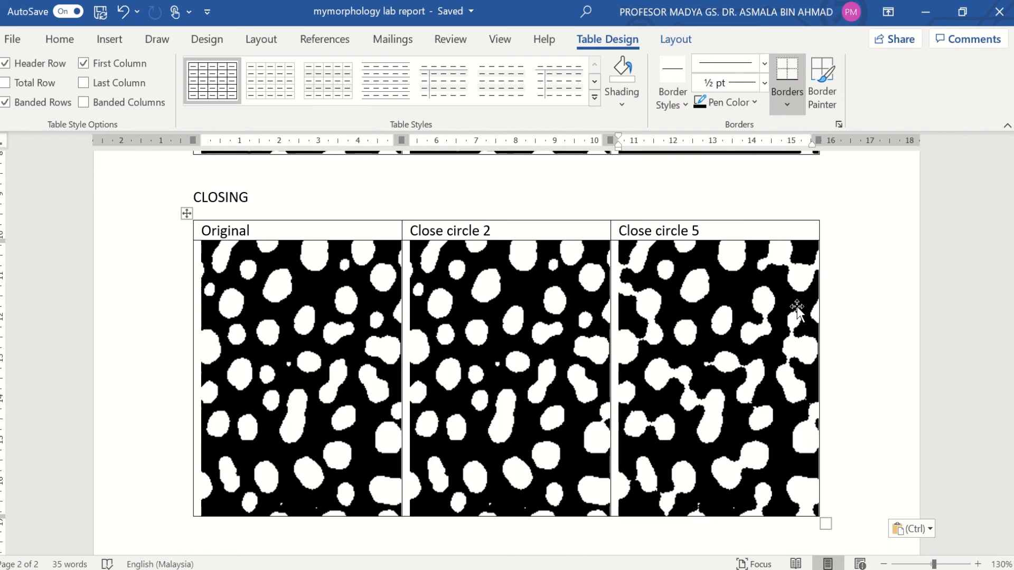
{"action": "key", "text": "super+plus"}
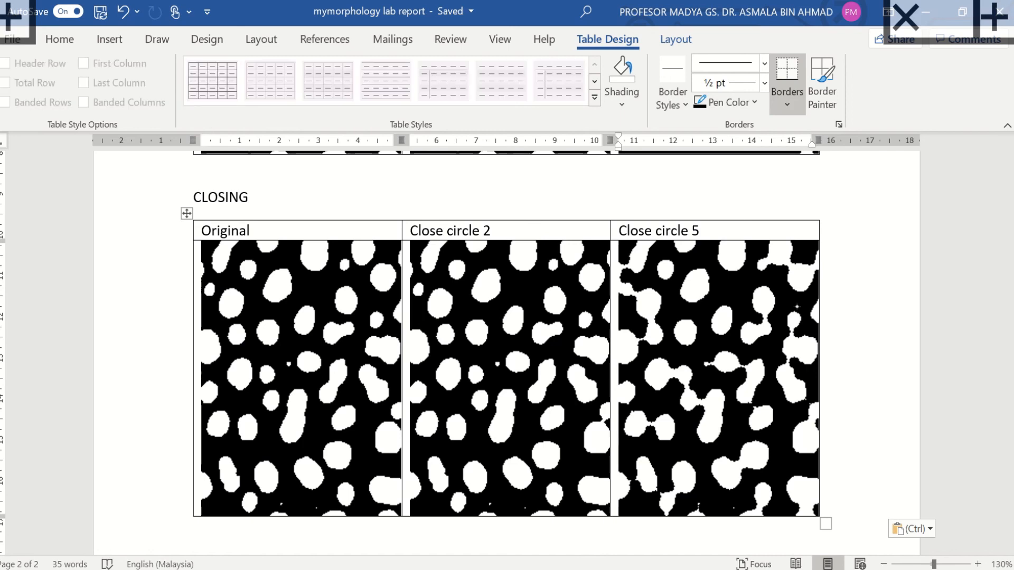
Step: Ink circles around the matching right-edge blob gap in all three images, plus merged blobs in both closed images
{"action": "mouse_move", "coordinate": [395, 402]}
{"action": "left_mouse_down"}
{"action": "mouse_move", "coordinate": [374, 434]}
{"action": "mouse_move", "coordinate": [409, 439]}
{"action": "mouse_move", "coordinate": [410, 409]}
{"action": "left_mouse_up"}
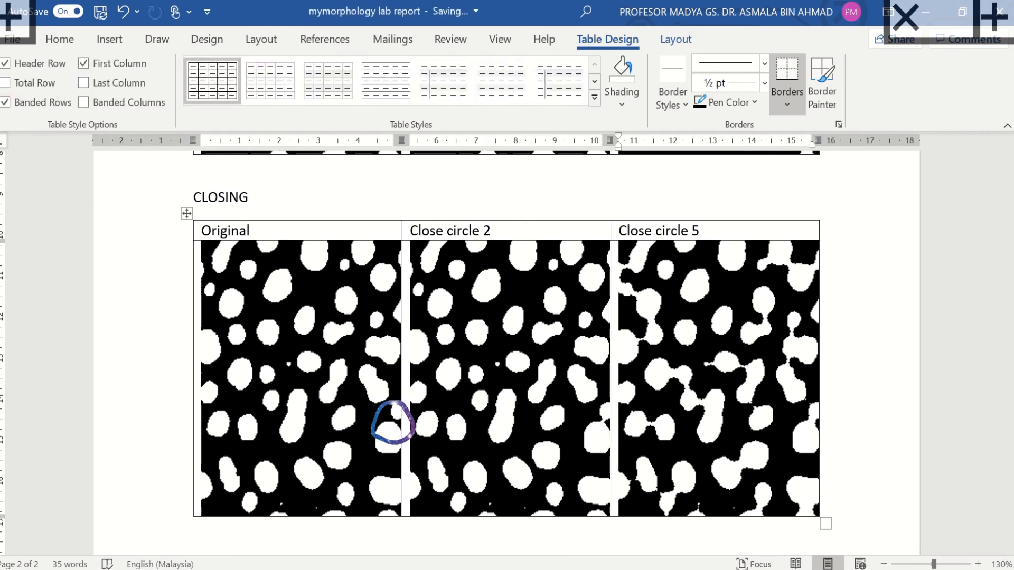
{"action": "mouse_move", "coordinate": [600, 399]}
{"action": "left_mouse_down"}
{"action": "mouse_move", "coordinate": [594, 446]}
{"action": "mouse_move", "coordinate": [607, 401]}
{"action": "left_mouse_up"}
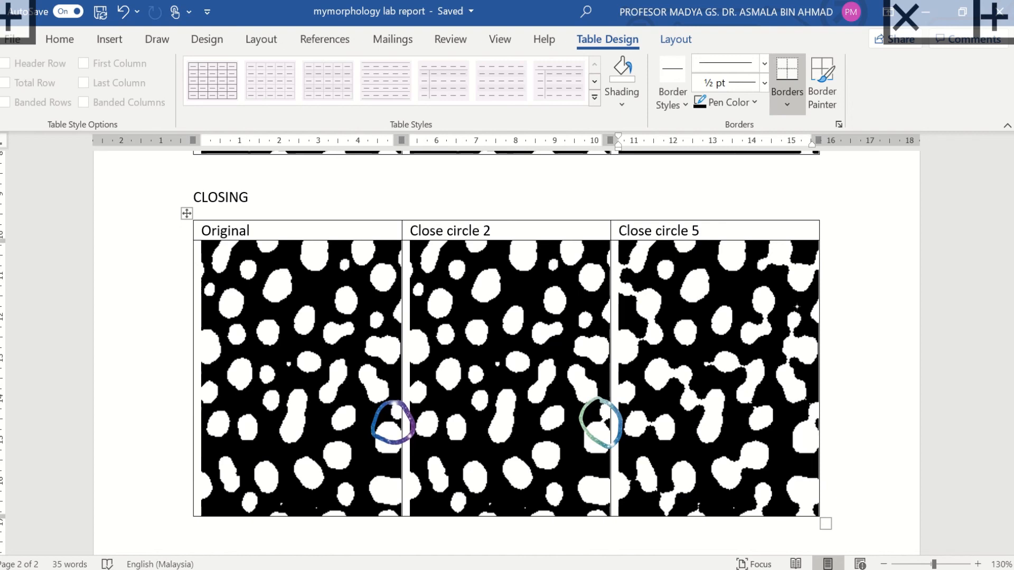
{"action": "mouse_move", "coordinate": [811, 403]}
{"action": "left_mouse_down"}
{"action": "mouse_move", "coordinate": [791, 420]}
{"action": "mouse_move", "coordinate": [798, 439]}
{"action": "mouse_move", "coordinate": [816, 402]}
{"action": "left_mouse_up"}
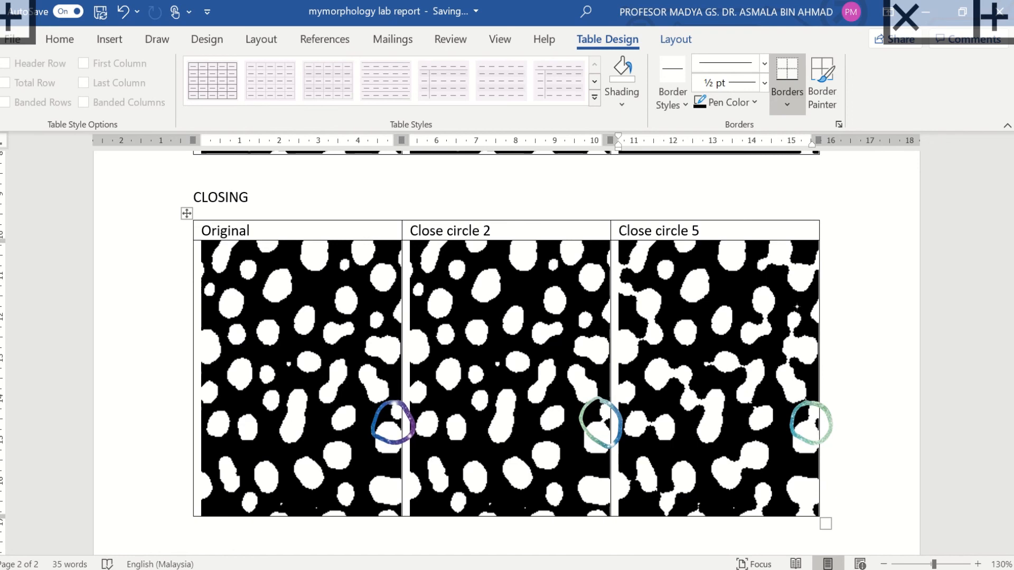
{"action": "mouse_move", "coordinate": [579, 313]}
{"action": "left_mouse_down"}
{"action": "mouse_move", "coordinate": [555, 377]}
{"action": "mouse_move", "coordinate": [609, 351]}
{"action": "mouse_move", "coordinate": [584, 313]}
{"action": "left_mouse_up"}
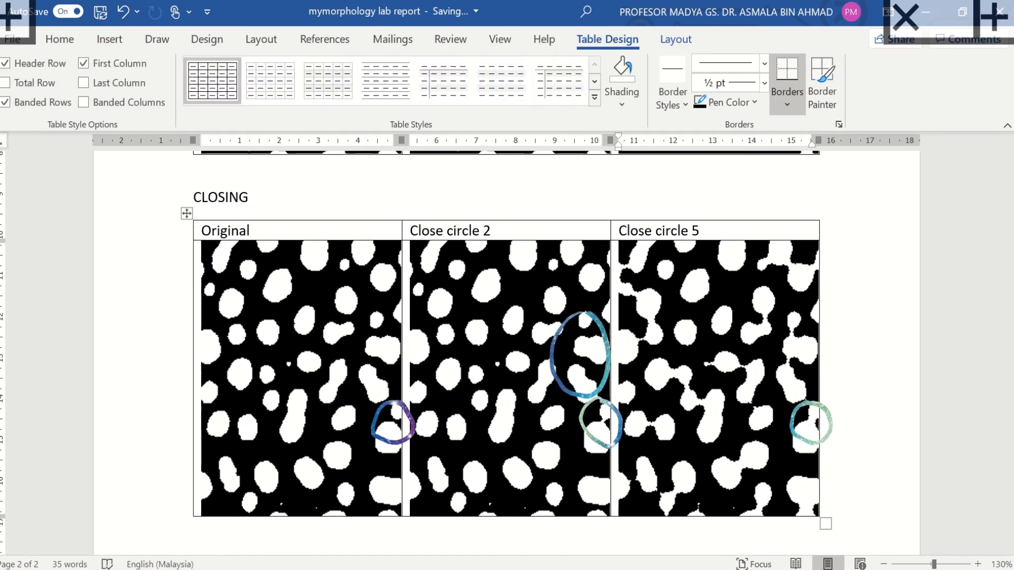
{"action": "mouse_move", "coordinate": [792, 310]}
{"action": "left_mouse_down"}
{"action": "mouse_move", "coordinate": [748, 365]}
{"action": "mouse_move", "coordinate": [821, 370]}
{"action": "mouse_move", "coordinate": [797, 312]}
{"action": "left_mouse_up"}
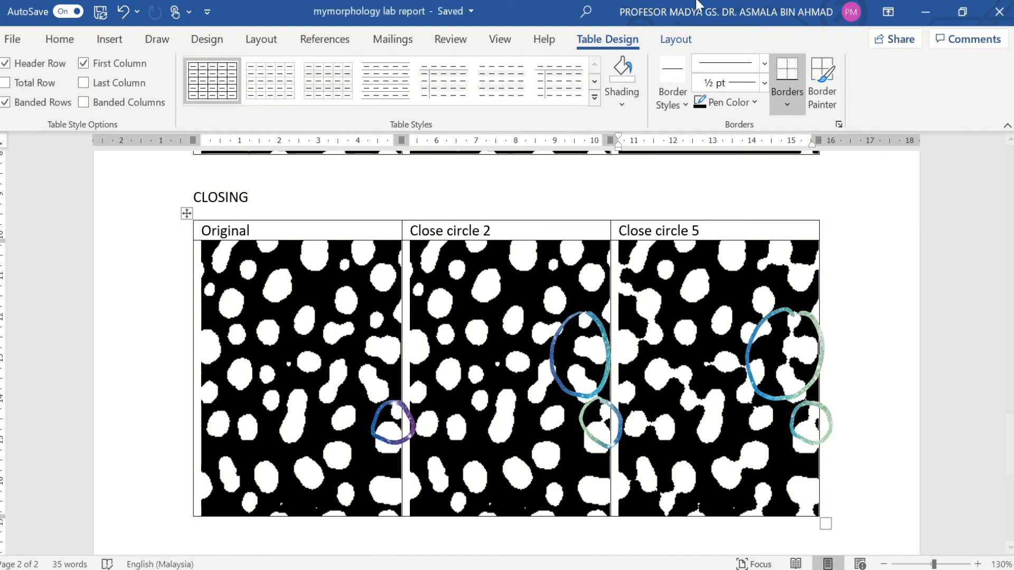
{"action": "mouse_move", "coordinate": [381, 36]}
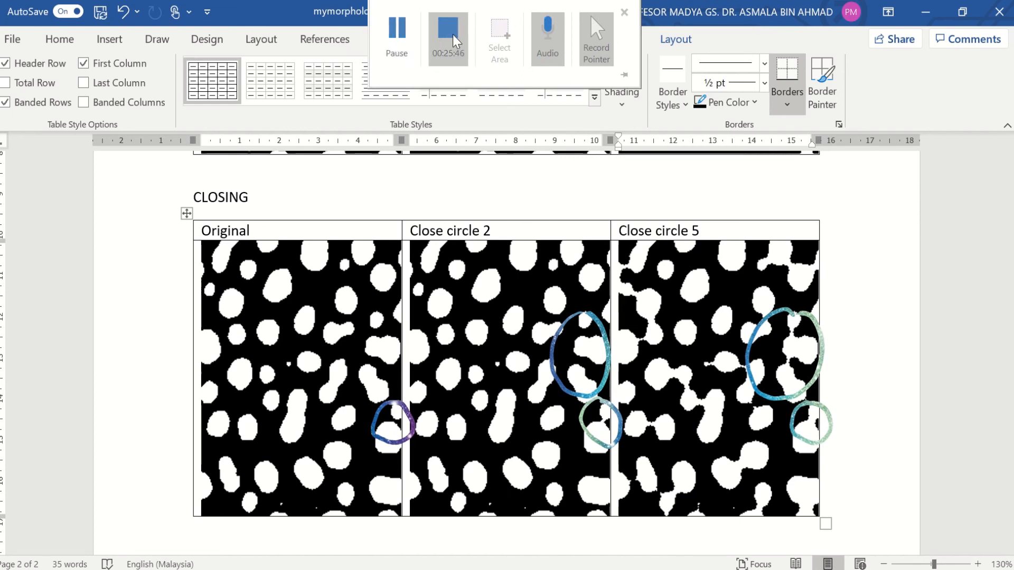